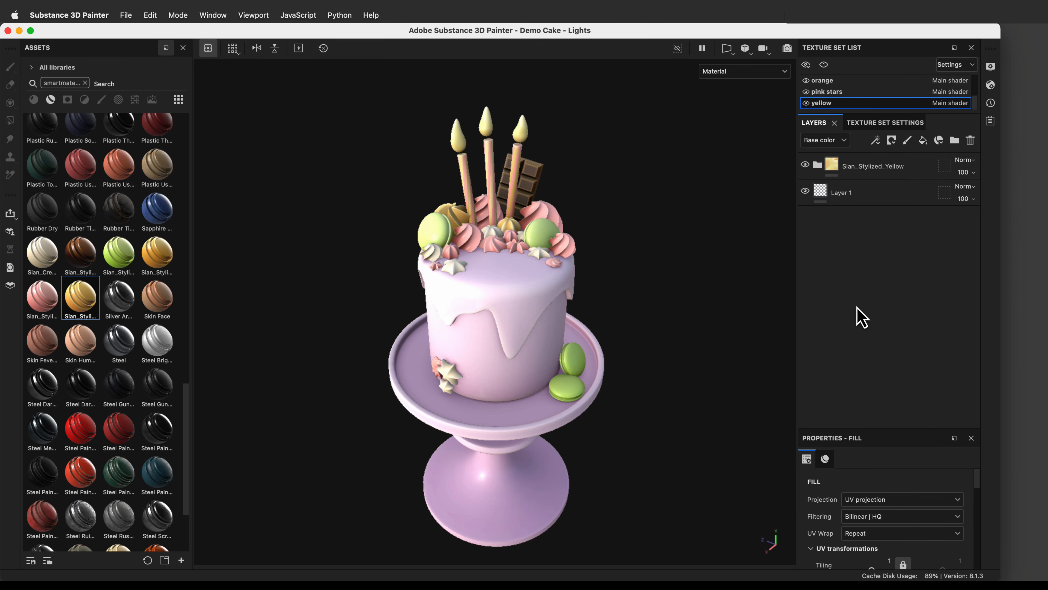
Expand the Sian_Stylized_Yellow folder and examine which material channels its Gradient layer offers.
{"action": "left_click", "coordinate": [818, 165]}
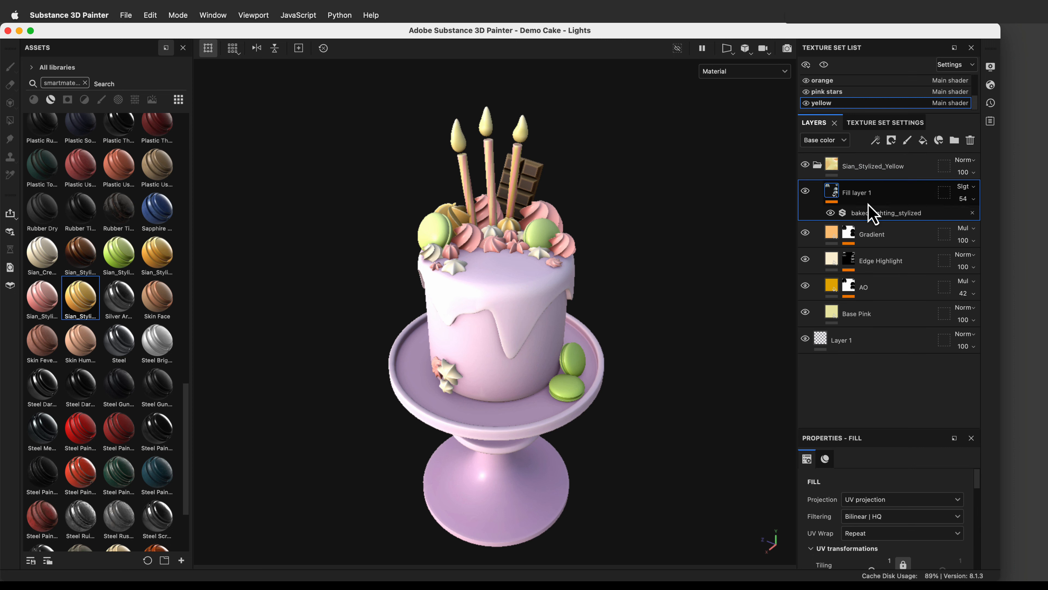
{"action": "left_click", "coordinate": [882, 238]}
{"action": "scroll", "coordinate": [850, 495], "scroll_direction": "down", "scroll_amount": 2}
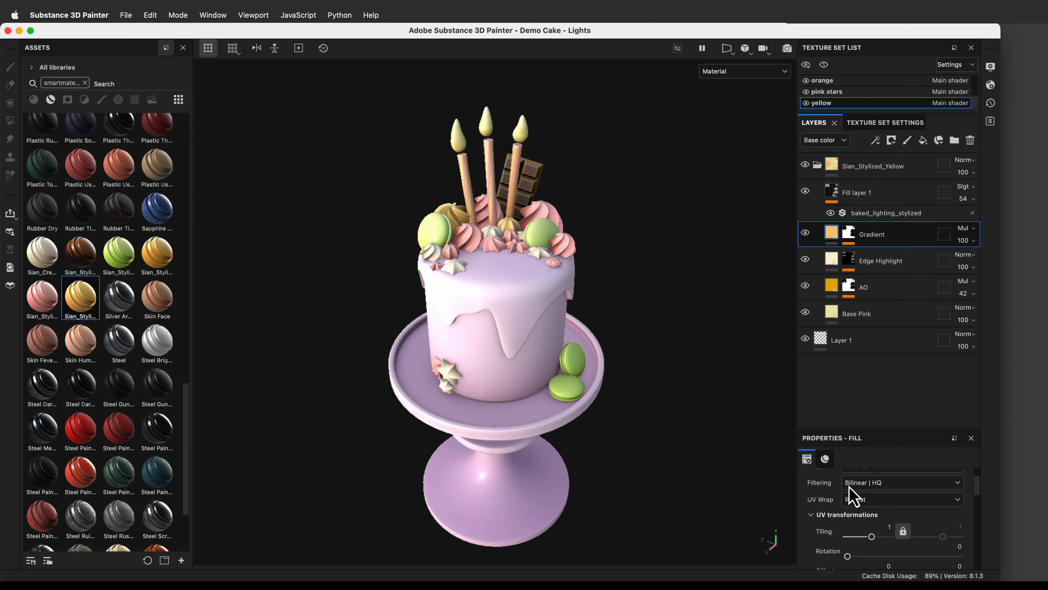
{"action": "left_click_drag", "start_coordinate": [885, 430], "coordinate": [885, 363]}
{"action": "scroll", "coordinate": [874, 474], "scroll_direction": "down", "scroll_amount": 5}
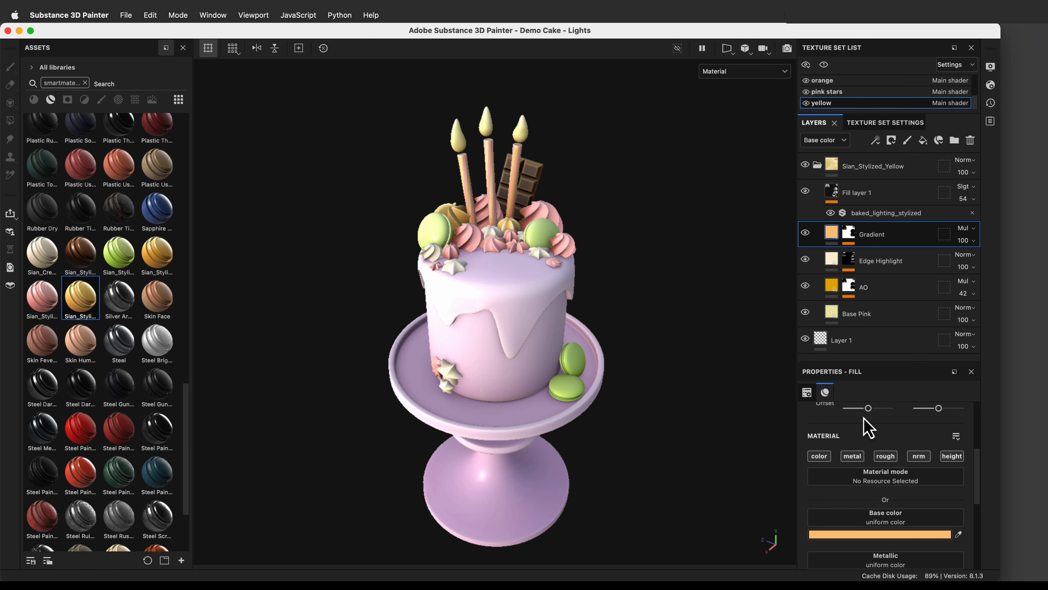
{"action": "left_click_drag", "start_coordinate": [872, 362], "coordinate": [870, 388]}
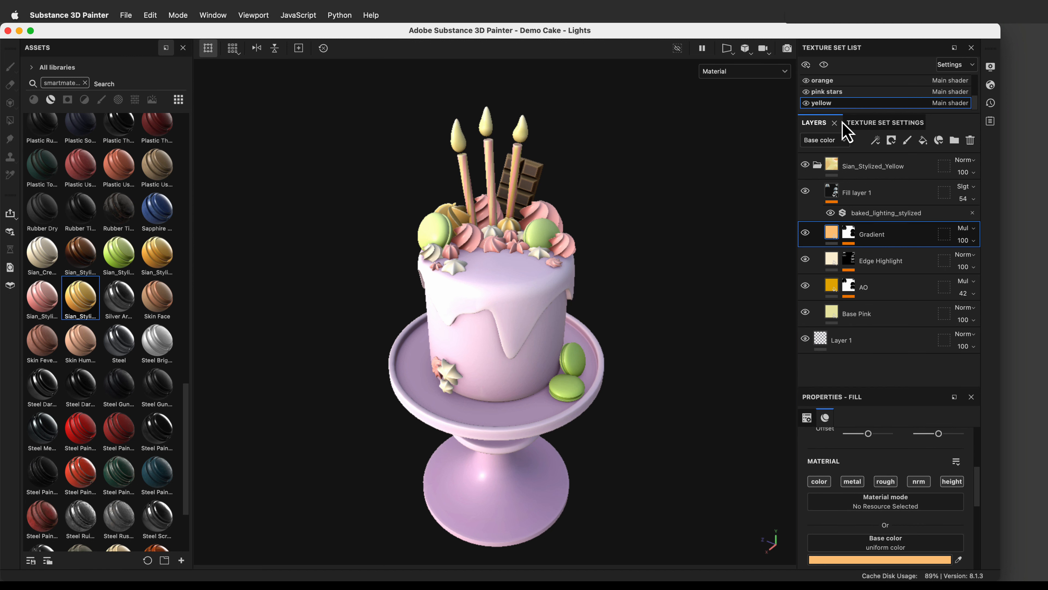
Add an Emissive channel to the yellow texture set.
{"action": "left_click", "coordinate": [874, 123]}
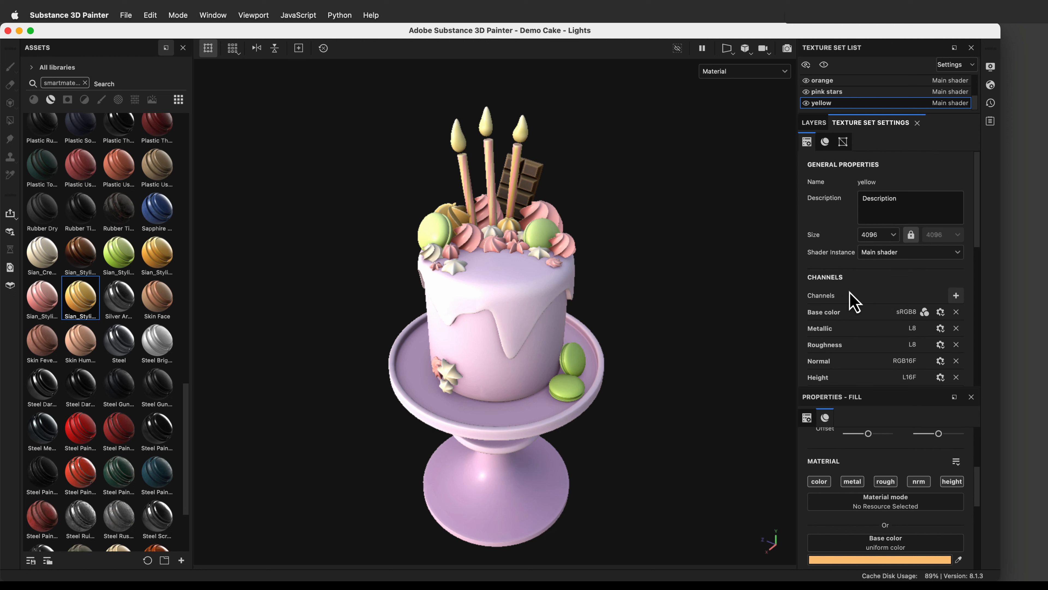
{"action": "left_click", "coordinate": [956, 296]}
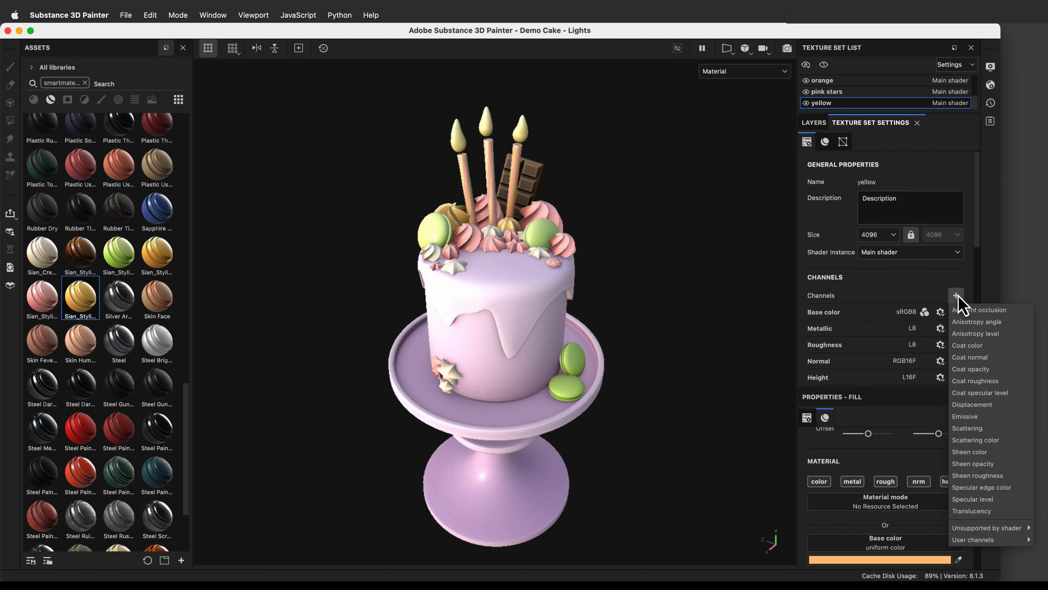
{"action": "left_click", "coordinate": [965, 417]}
Check the available channels for Opacity, including those unsupported by the current shader.
{"action": "left_click", "coordinate": [957, 295]}
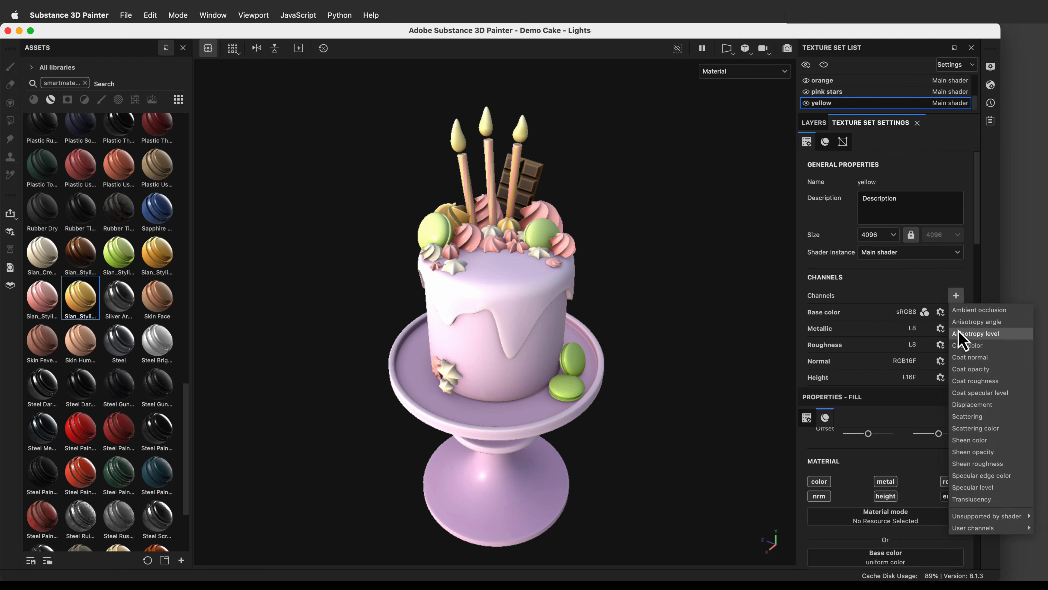
{"action": "mouse_move", "coordinate": [965, 517]}
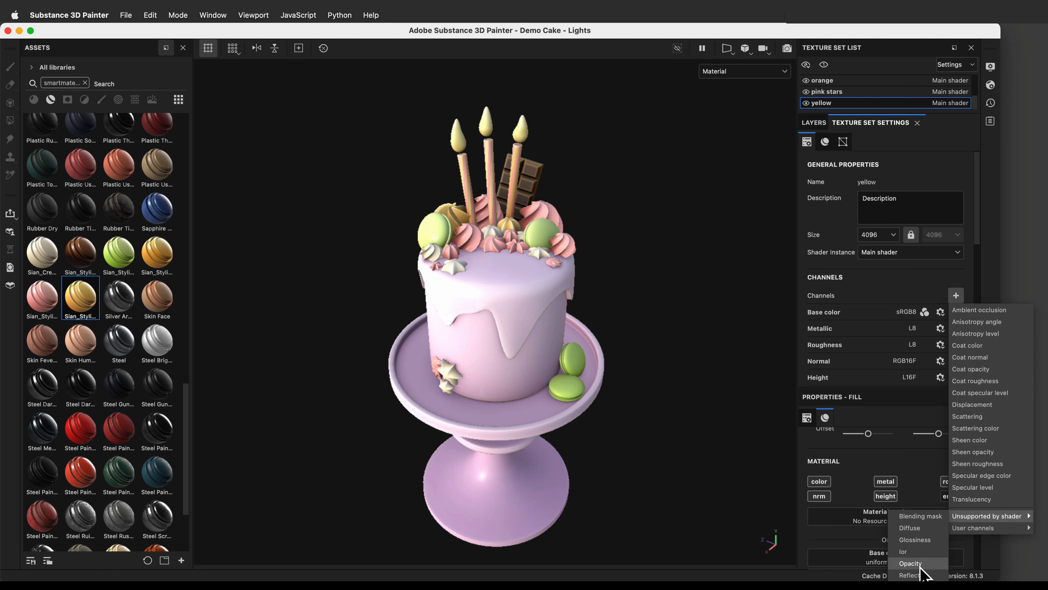
{"action": "left_click", "coordinate": [919, 292]}
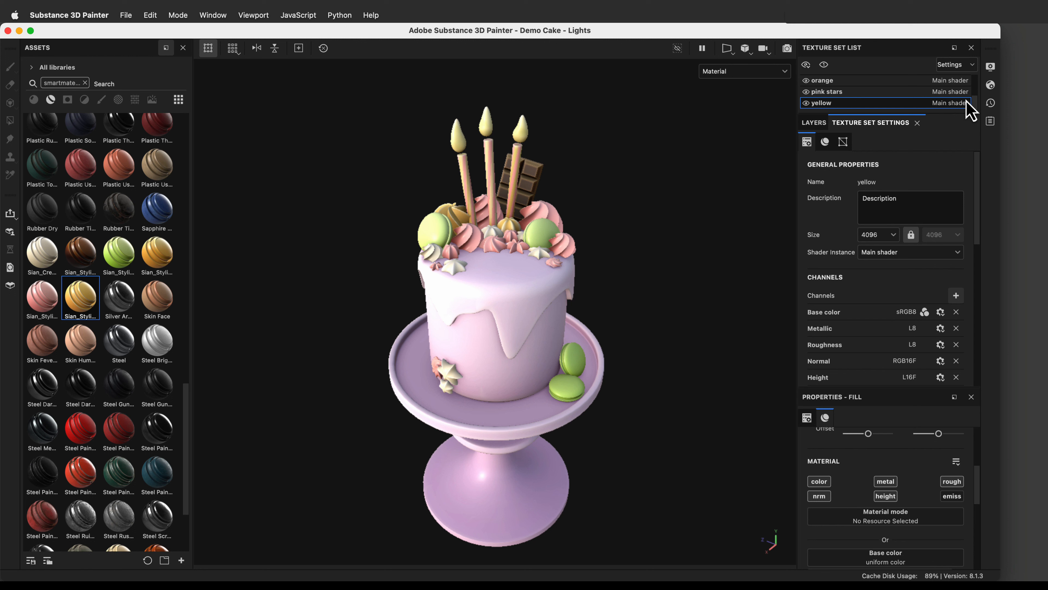
Change the Main shader instance to pbr-metal-rough-with-alpha-blending and review its parameters.
{"action": "left_click", "coordinate": [990, 86]}
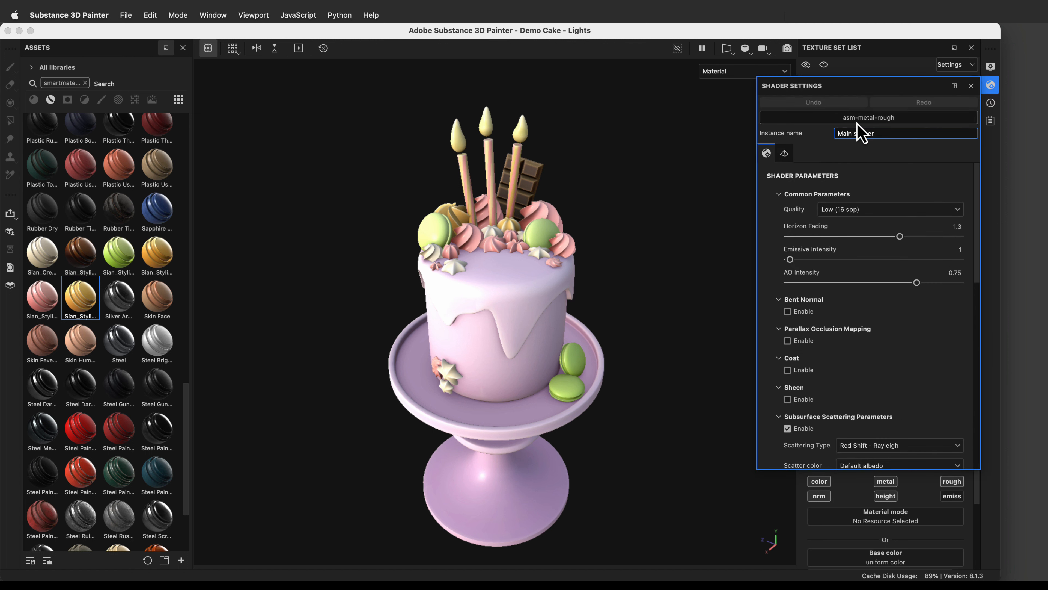
{"action": "left_click", "coordinate": [873, 119]}
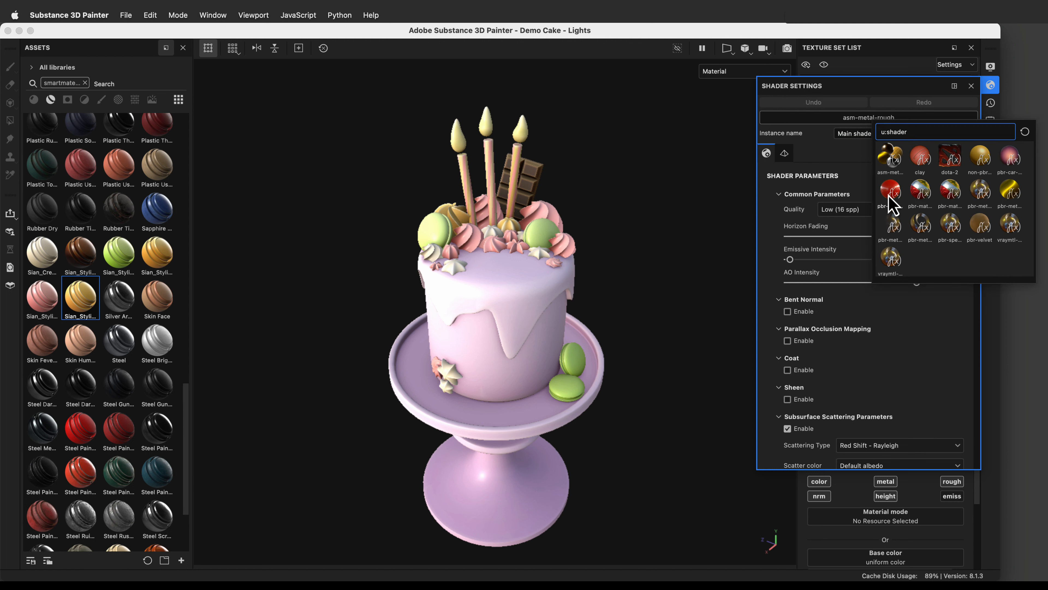
{"action": "mouse_move", "coordinate": [892, 236]}
{"action": "left_click", "coordinate": [893, 233]}
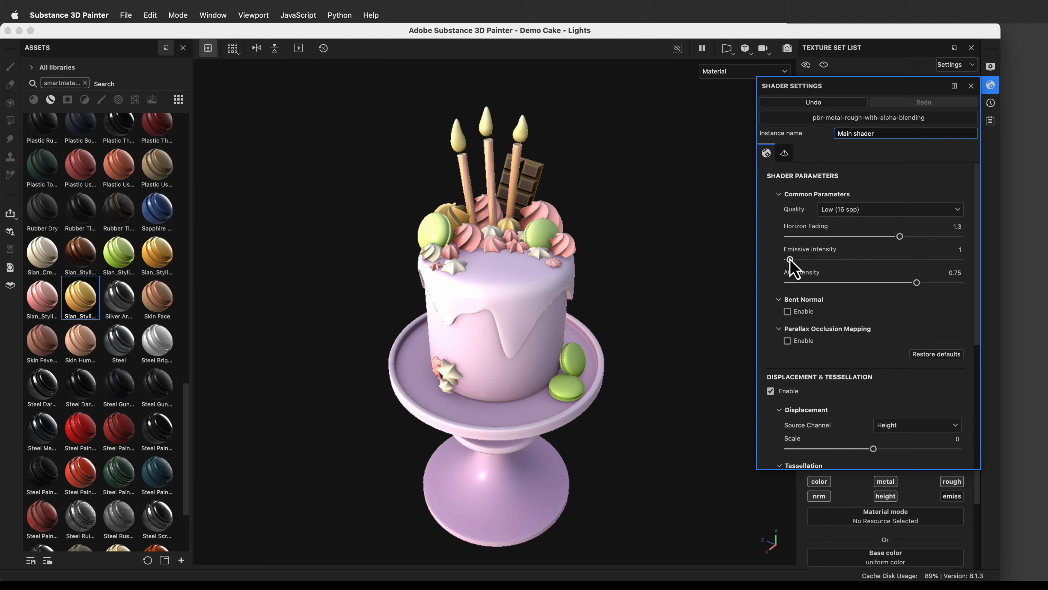
{"action": "scroll", "coordinate": [805, 276], "scroll_direction": "down", "scroll_amount": 5}
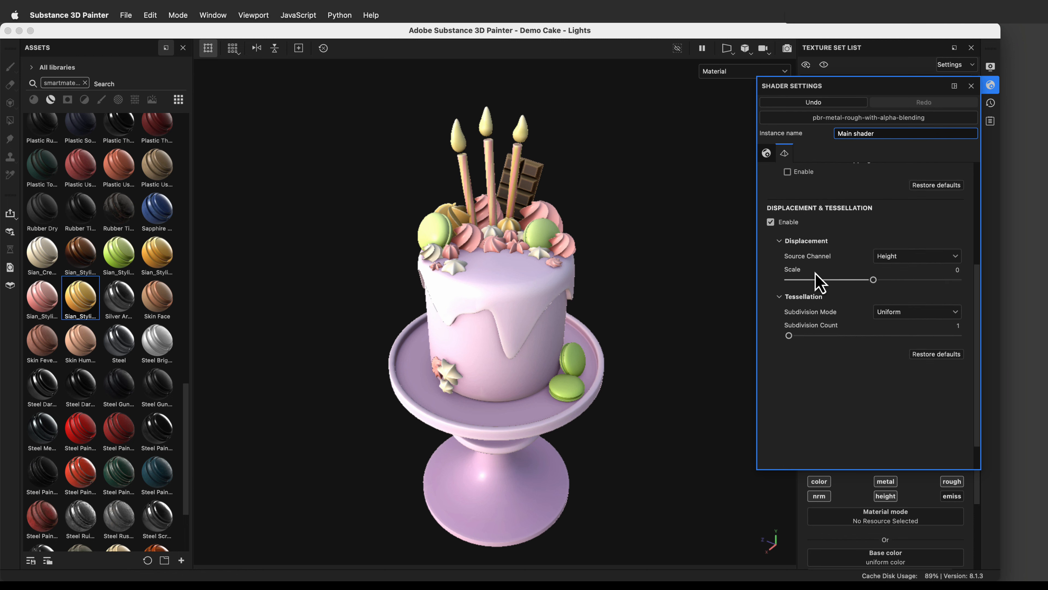
{"action": "scroll", "coordinate": [816, 276], "scroll_direction": "up", "scroll_amount": 5}
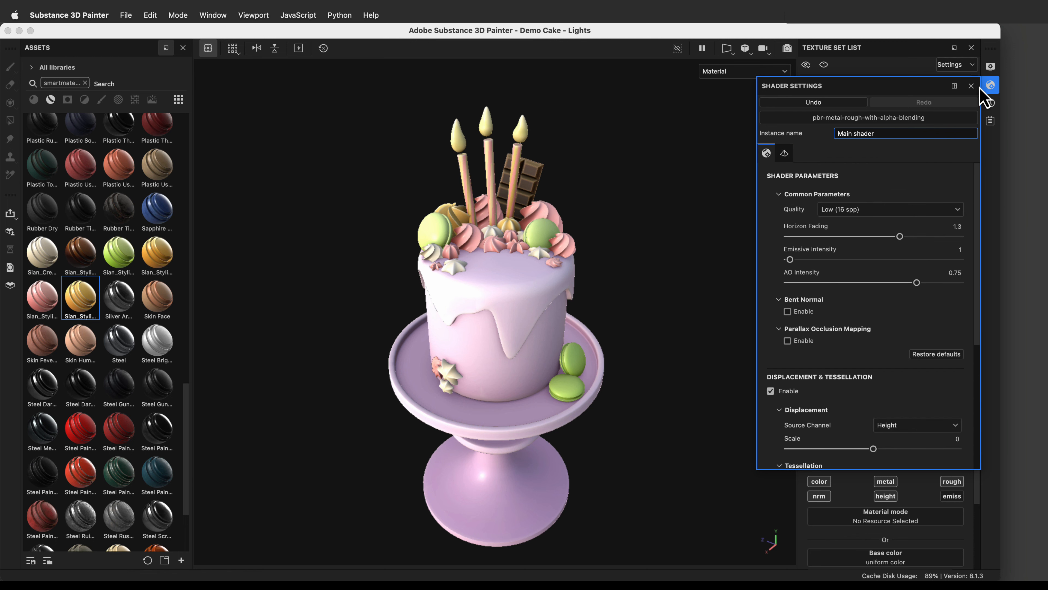
{"action": "left_click", "coordinate": [991, 87]}
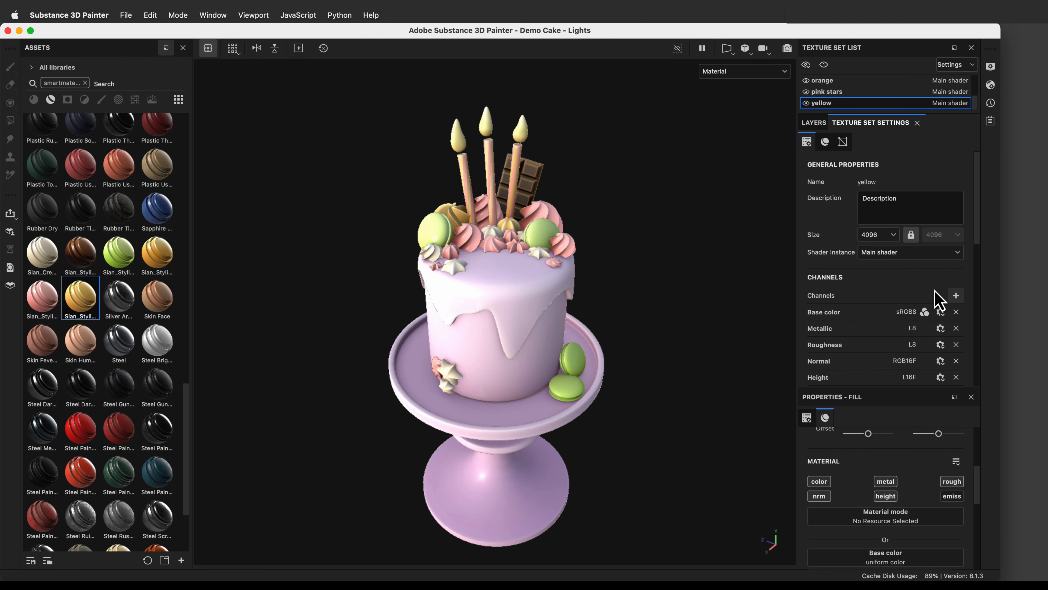
Add an Opacity channel to the yellow texture set.
{"action": "left_click", "coordinate": [957, 296]}
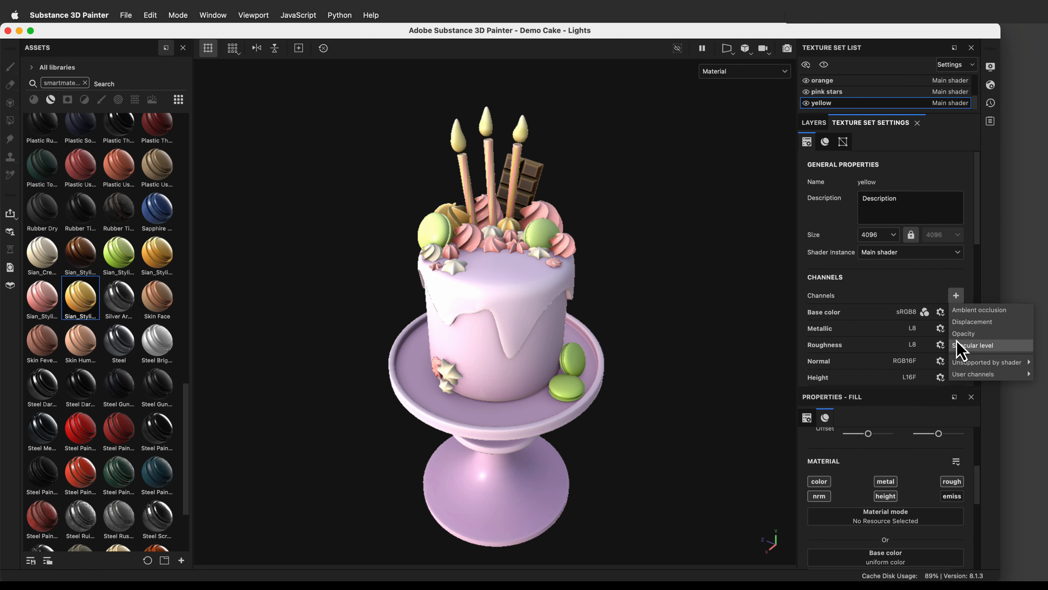
{"action": "left_click", "coordinate": [1001, 333]}
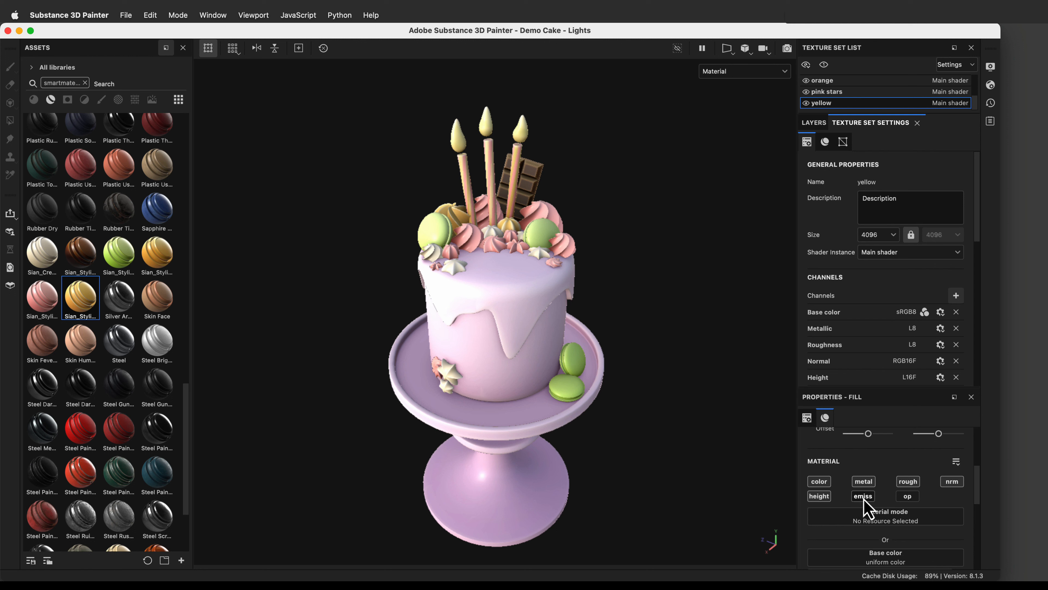
{"action": "left_click", "coordinate": [905, 497]}
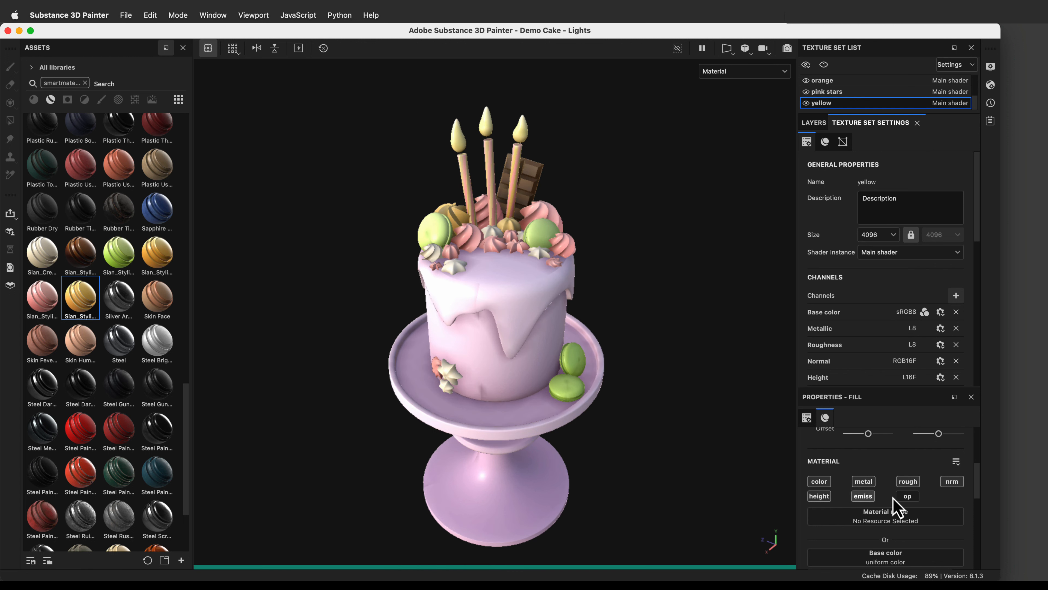
Create a fill layer and place it above the collapsed Sian_Stylized_Yellow folder.
{"action": "left_click", "coordinate": [819, 125]}
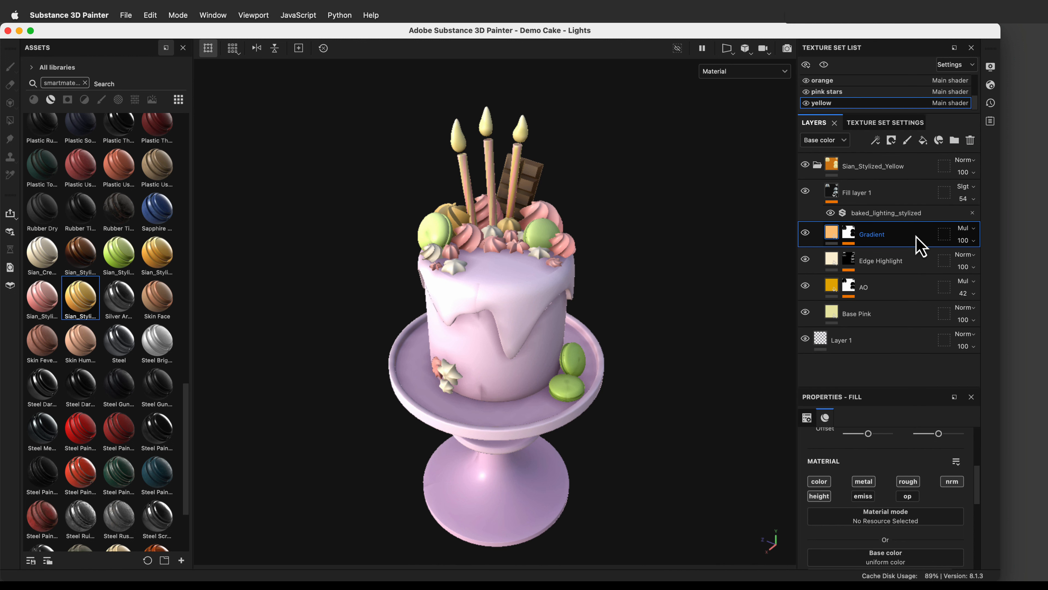
{"action": "left_click", "coordinate": [817, 165]}
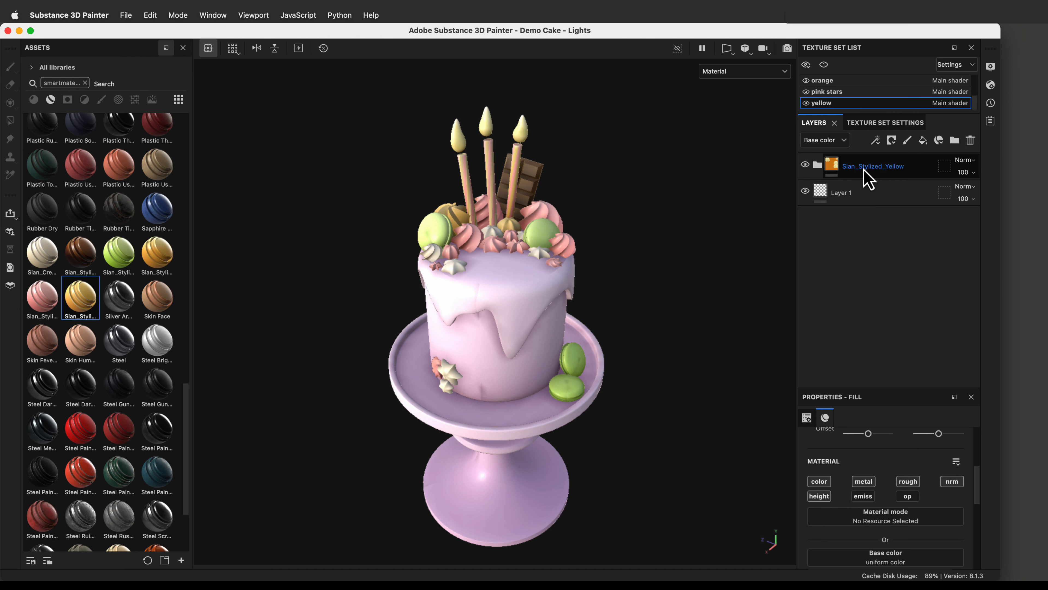
{"action": "left_click", "coordinate": [924, 140]}
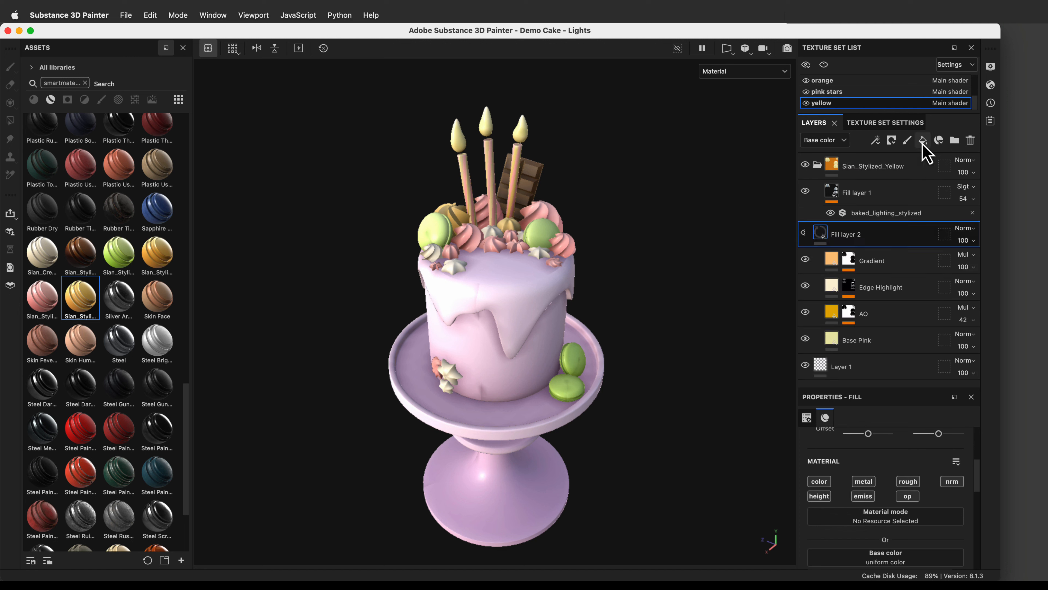
{"action": "left_click_drag", "start_coordinate": [859, 231], "coordinate": [857, 157]}
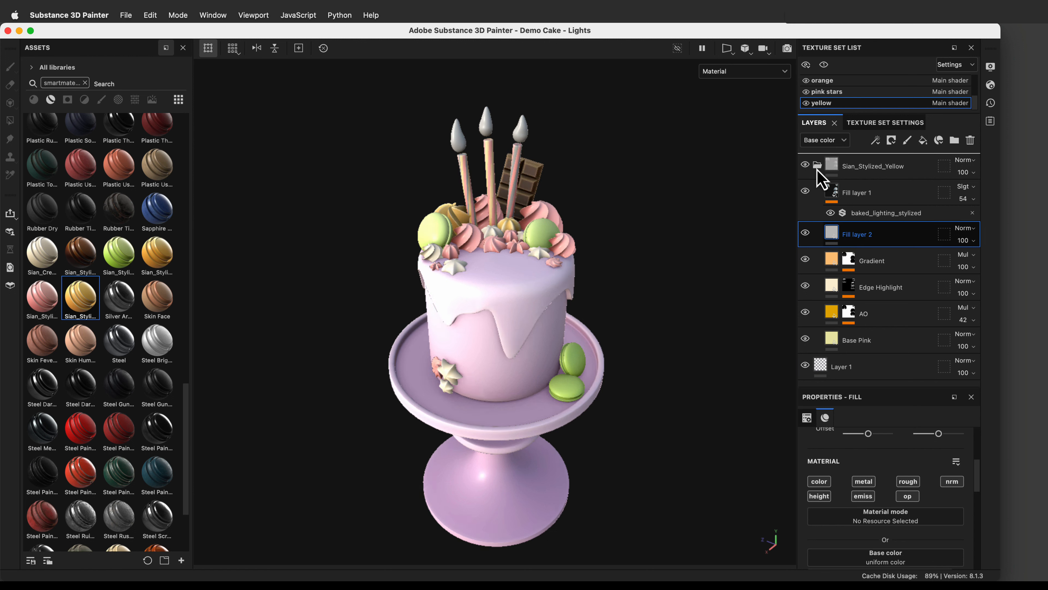
{"action": "left_click", "coordinate": [818, 192]}
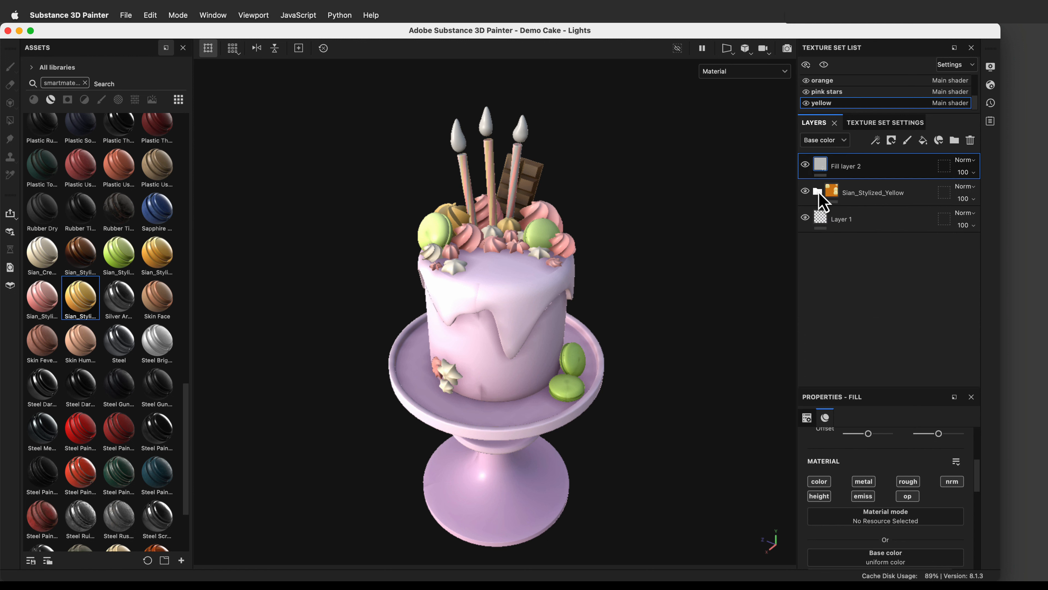
Rename the new fill layer as "Opacity is 1".
{"action": "double_click", "coordinate": [859, 167]}
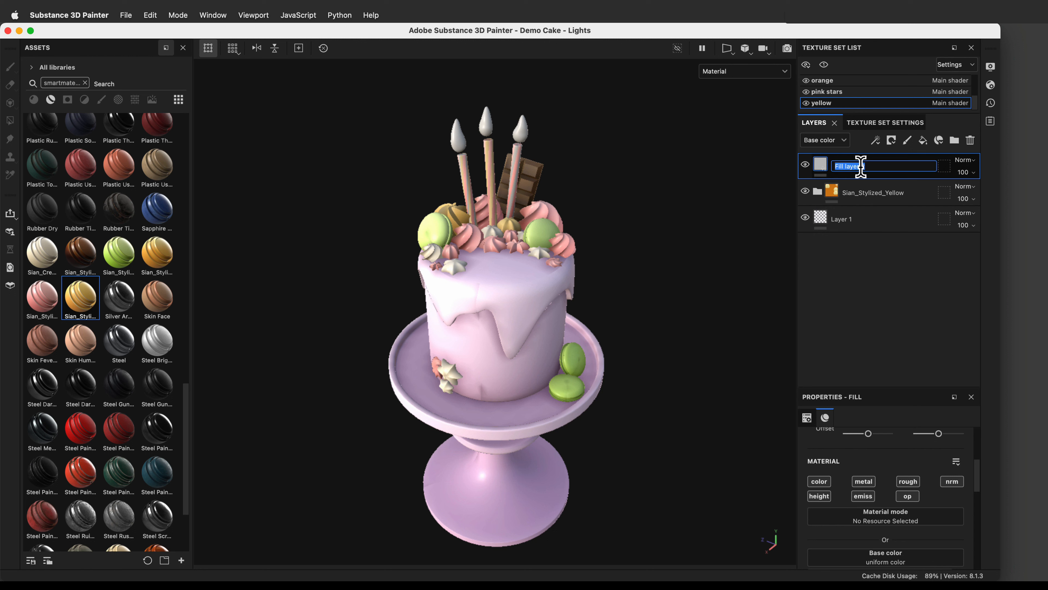
{"action": "type", "text": "Op"}
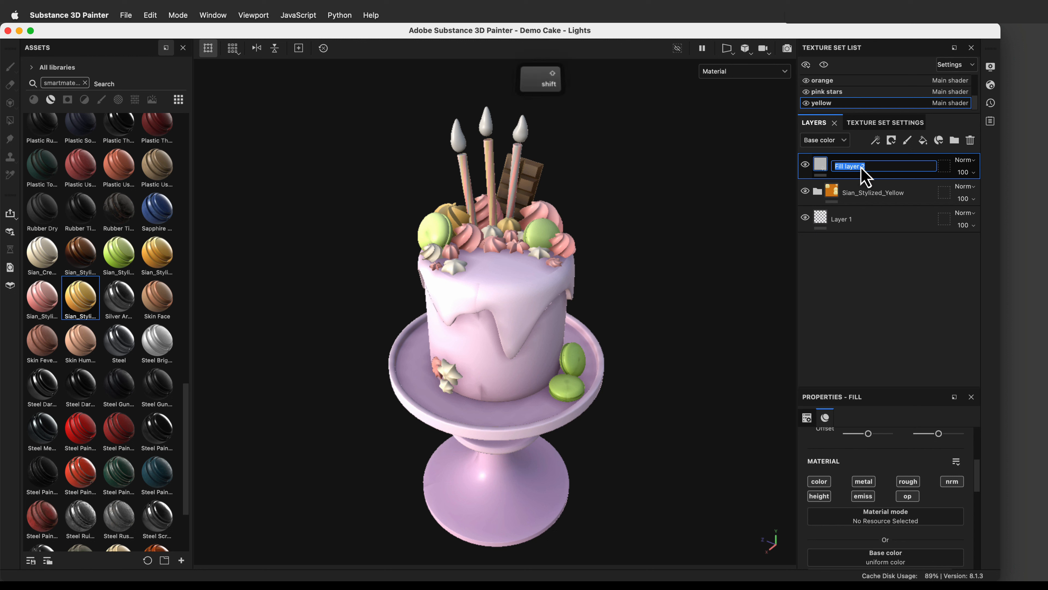
{"action": "type", "text": "acity is 1"}
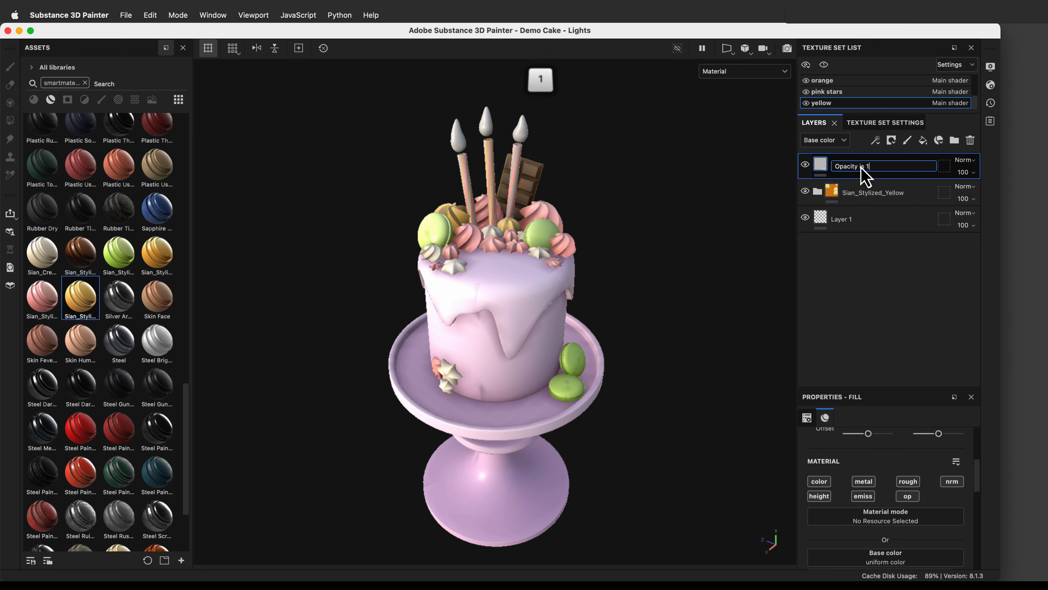
{"action": "key", "text": "Return"}
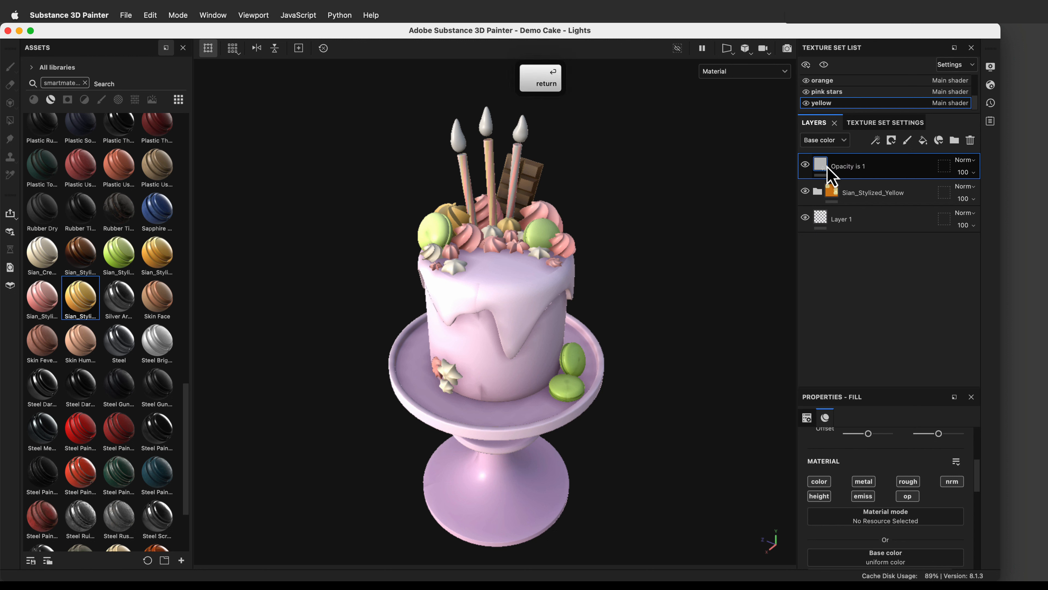
Disable every channel except opacity on the "Opacity is 1" fill layer and keep its opacity value at 1.
{"action": "left_click", "coordinate": [826, 484]}
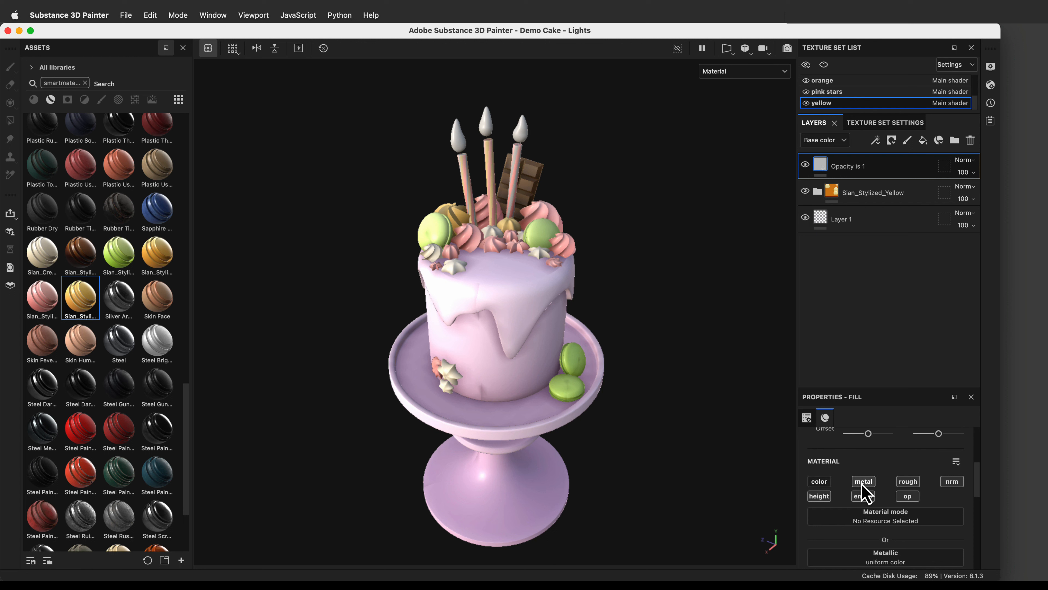
{"action": "left_click", "coordinate": [908, 481]}
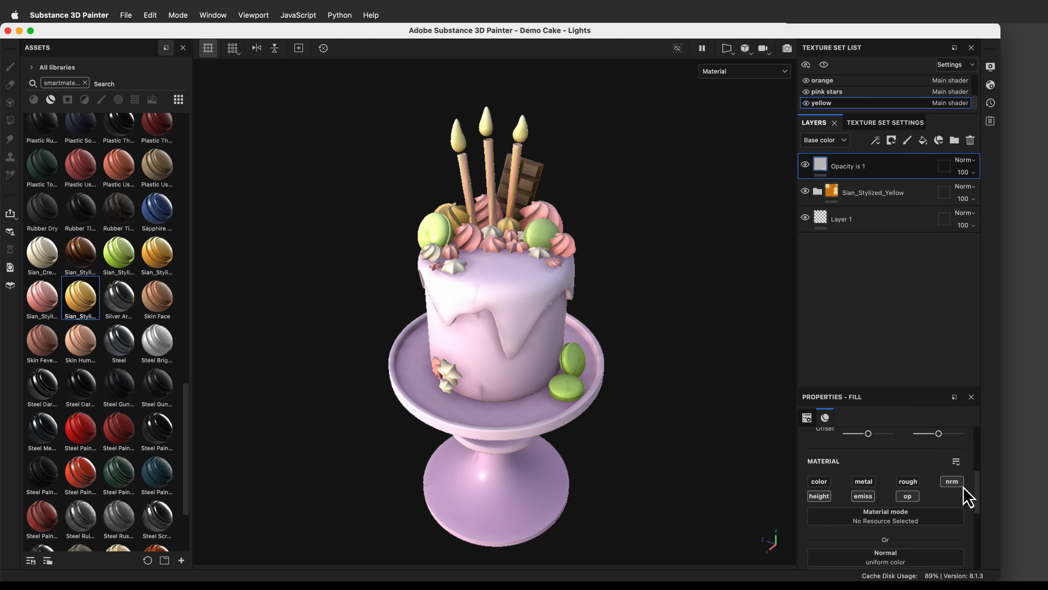
{"action": "left_click", "coordinate": [819, 496]}
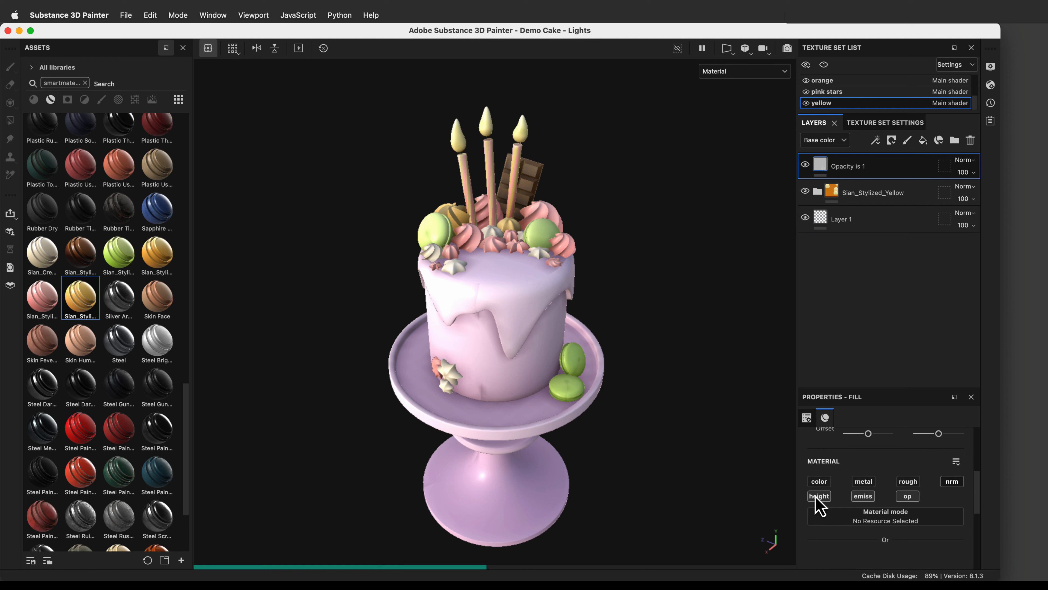
{"action": "left_click", "coordinate": [908, 496]}
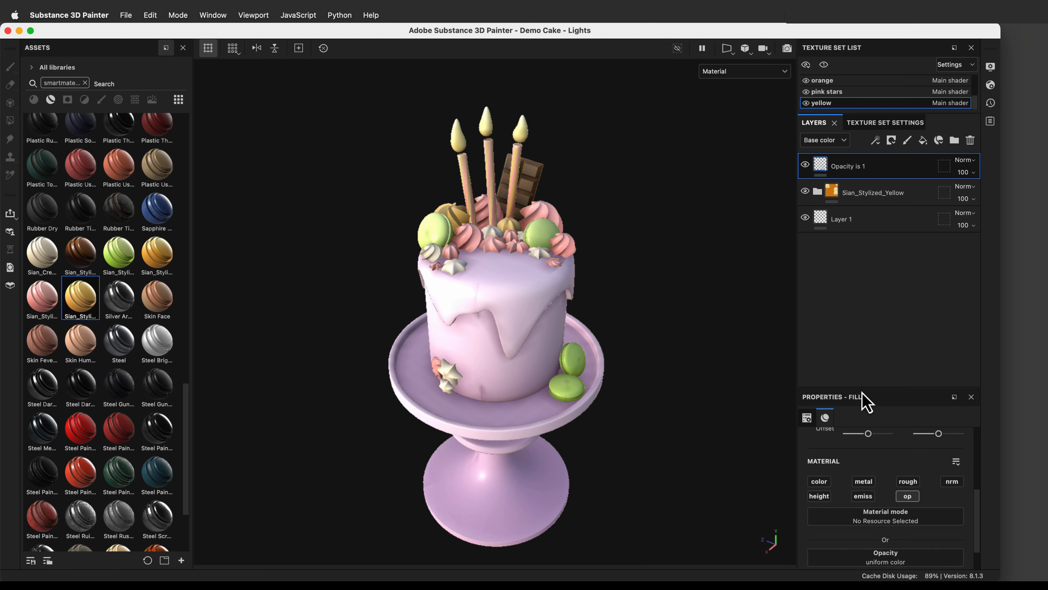
{"action": "left_click_drag", "start_coordinate": [861, 389], "coordinate": [864, 282]}
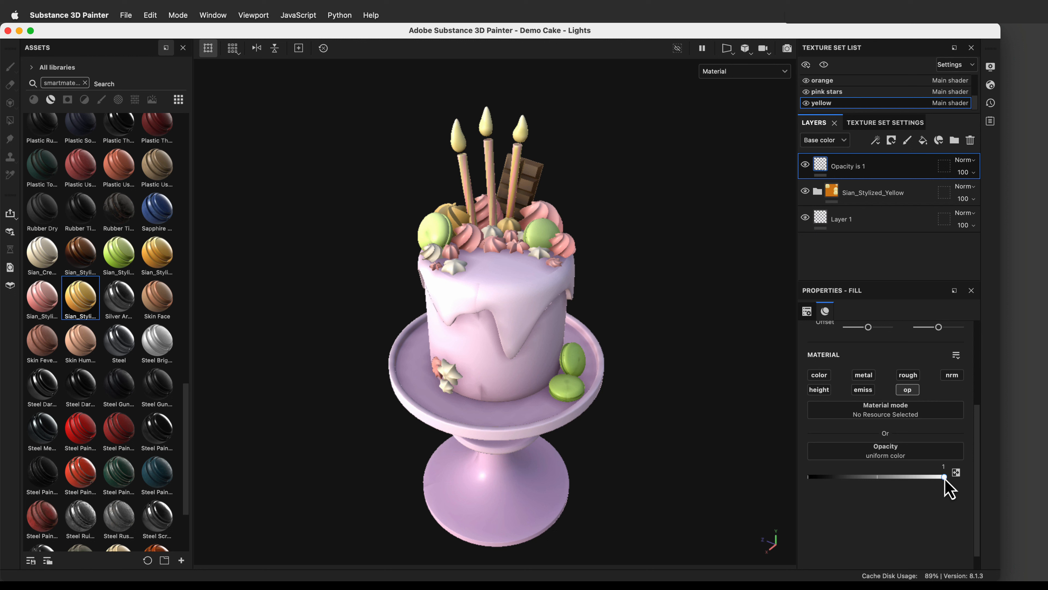
{"action": "mouse_move", "coordinate": [944, 477]}
{"action": "left_mouse_down"}
{"action": "mouse_move", "coordinate": [806, 466]}
{"action": "mouse_move", "coordinate": [955, 476]}
{"action": "left_mouse_up"}
Add a paint layer above the "Opacity is 1" layer and rename it as "Opacity is 0".
{"action": "left_click", "coordinate": [908, 141]}
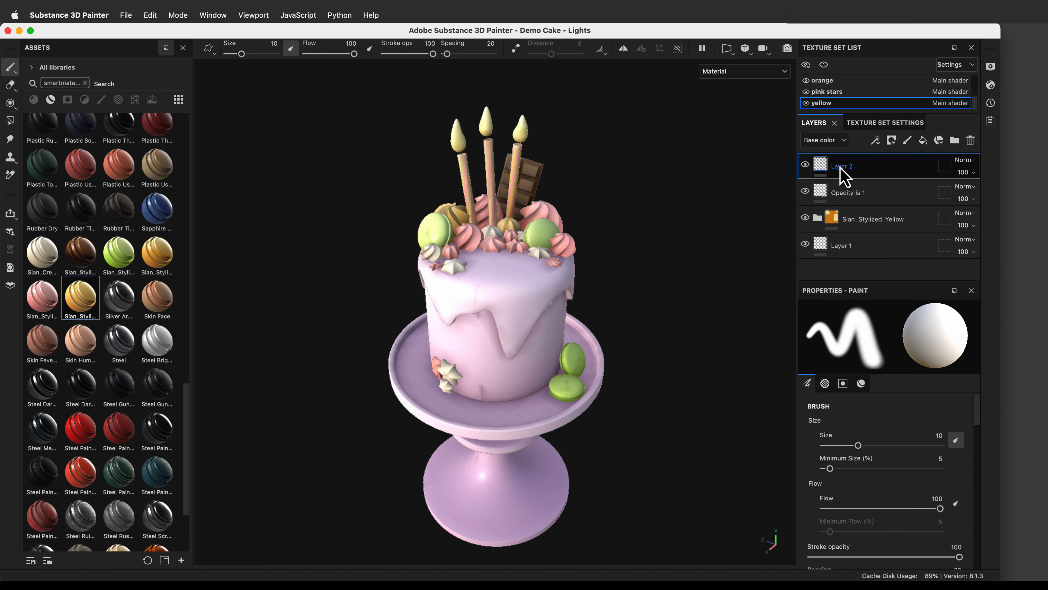
{"action": "double_click", "coordinate": [841, 167]}
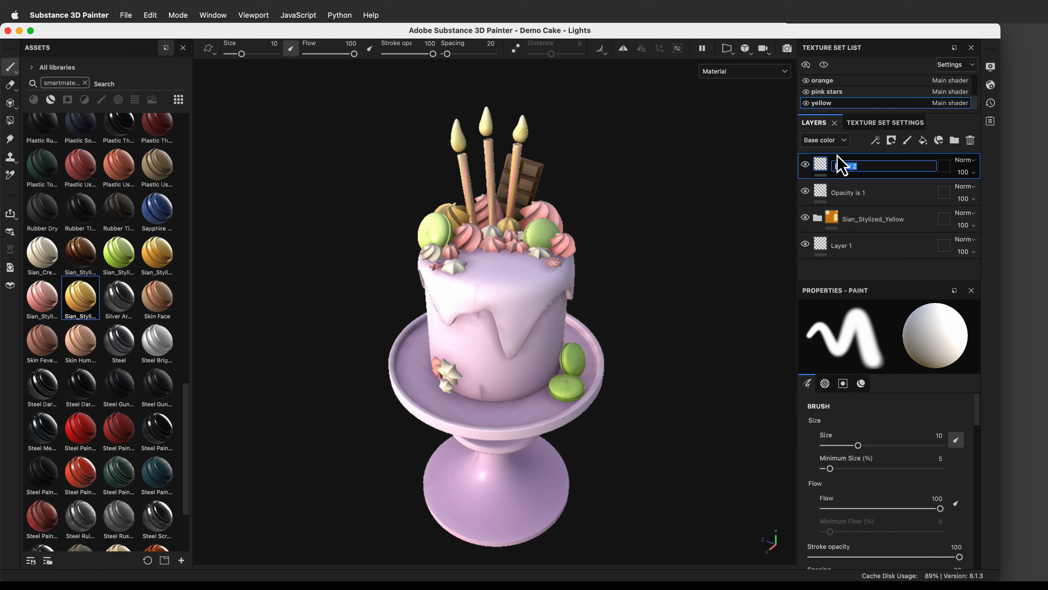
{"action": "type", "text": "a"}
{"action": "type", "text": "pacity o"}
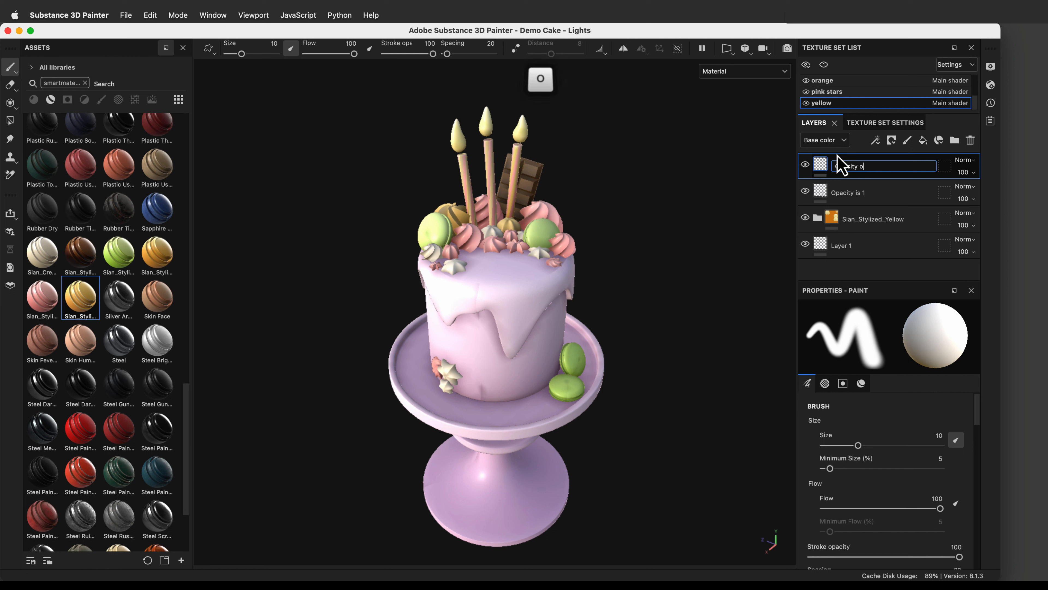
{"action": "type", "text": "is 0"}
{"action": "key", "text": "Return"}
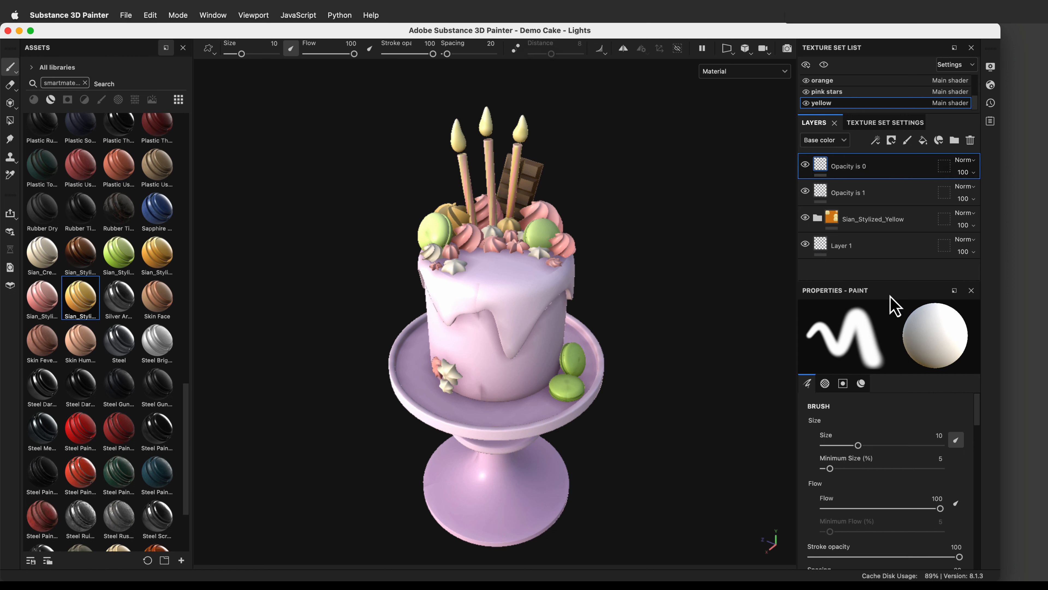
Disable every brush material channel except opacity for the new paint layer and set the opacity value to 0.
{"action": "scroll", "coordinate": [843, 459], "scroll_direction": "down", "scroll_amount": 2}
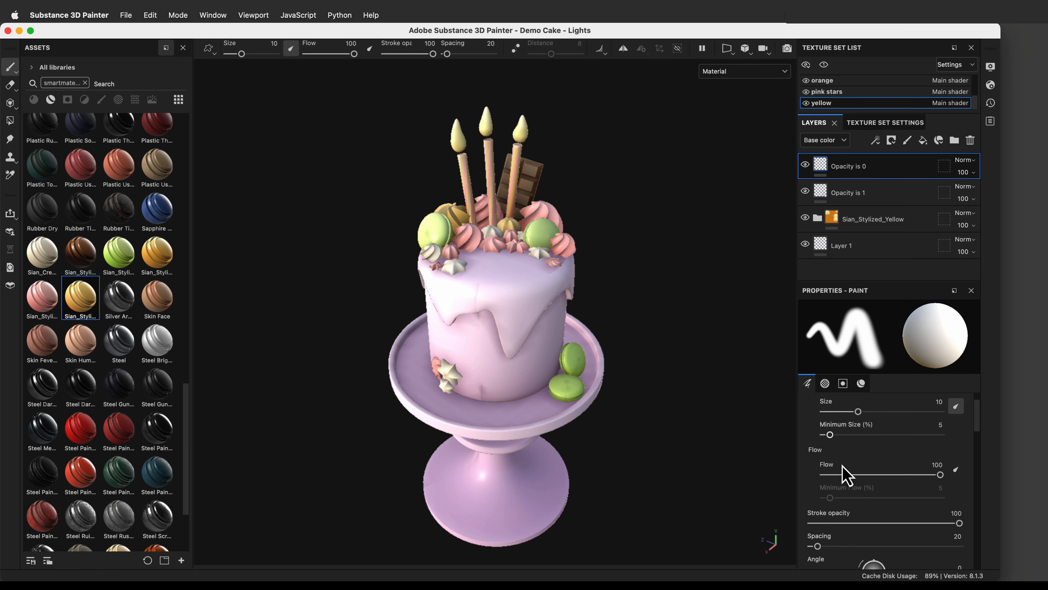
{"action": "scroll", "coordinate": [840, 442], "scroll_direction": "up", "scroll_amount": 2}
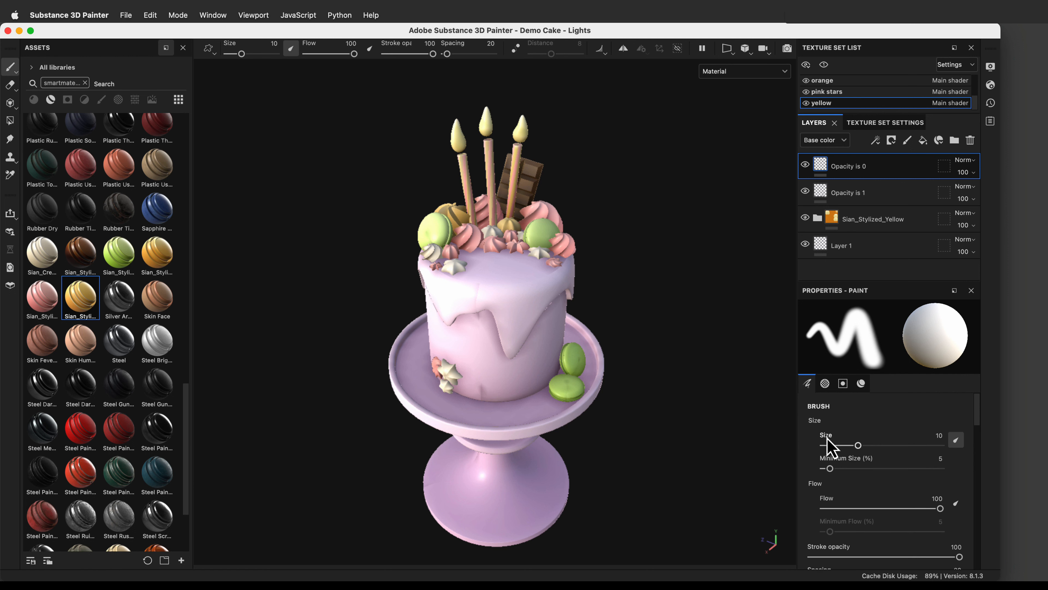
{"action": "scroll", "coordinate": [862, 475], "scroll_direction": "down", "scroll_amount": 12}
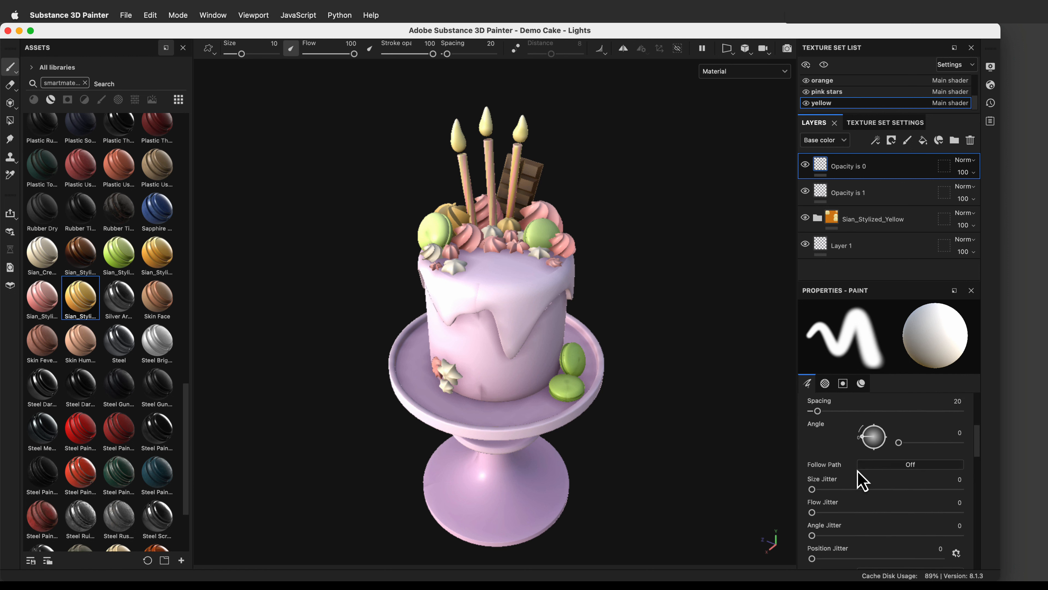
{"action": "scroll", "coordinate": [860, 478], "scroll_direction": "down", "scroll_amount": 5}
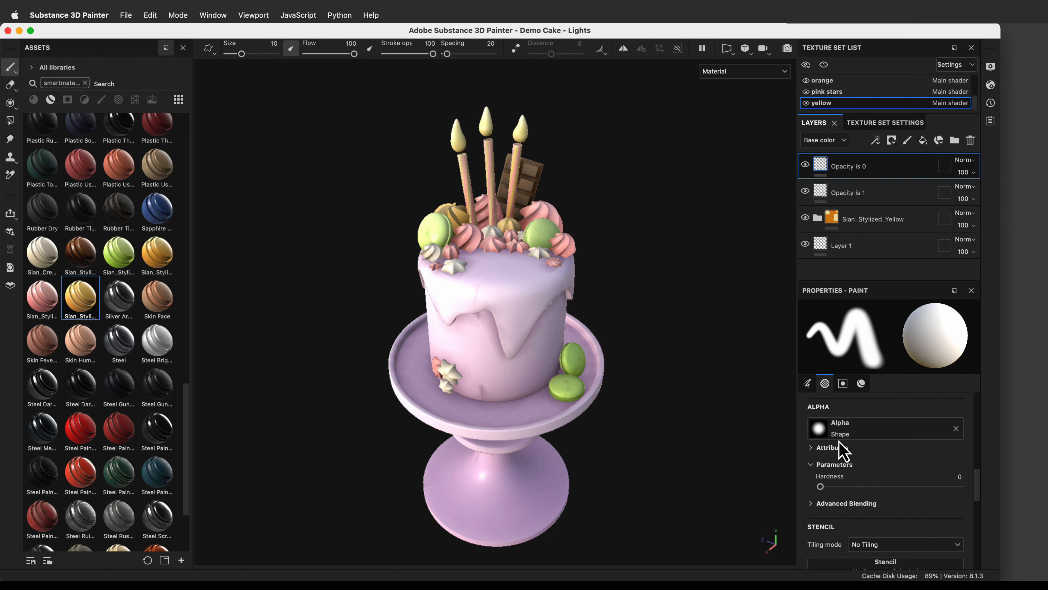
{"action": "scroll", "coordinate": [850, 441], "scroll_direction": "down", "scroll_amount": 5}
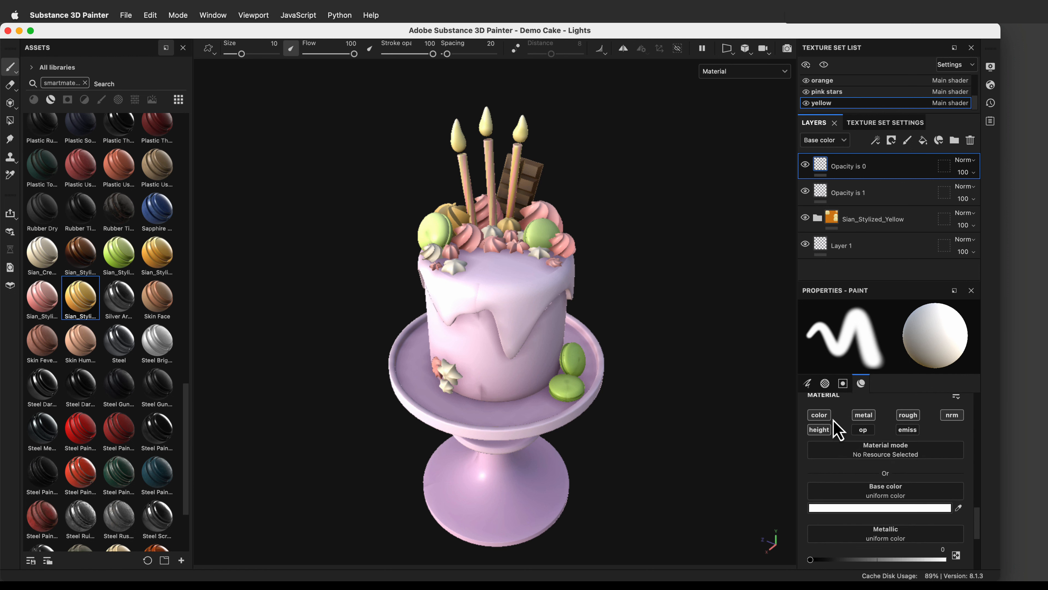
{"action": "left_click", "coordinate": [825, 416]}
{"action": "left_click", "coordinate": [865, 417]}
{"action": "left_click", "coordinate": [908, 416]}
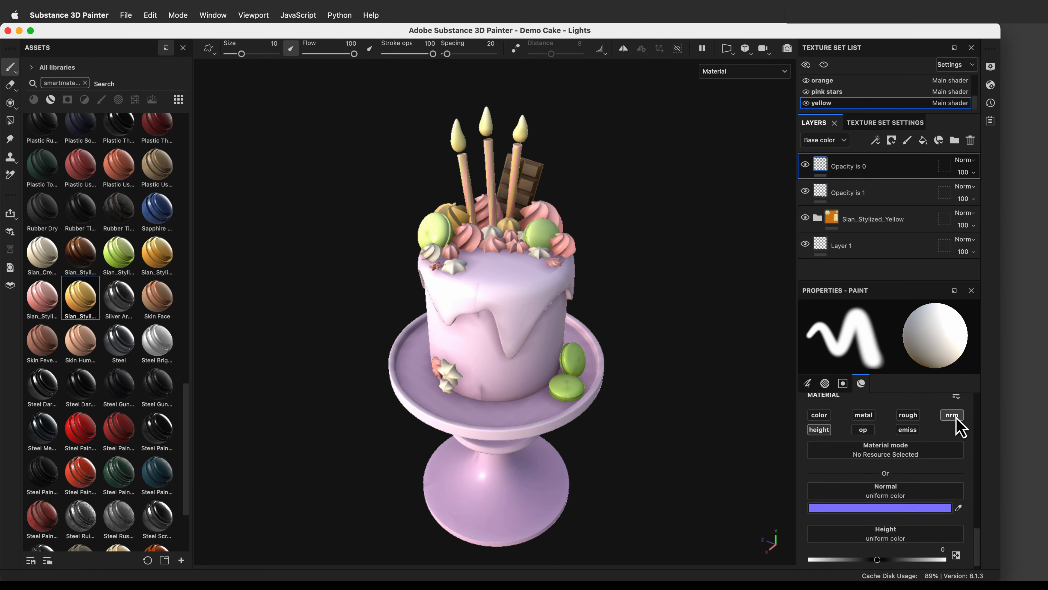
{"action": "left_click", "coordinate": [961, 418]}
{"action": "left_click", "coordinate": [820, 440]}
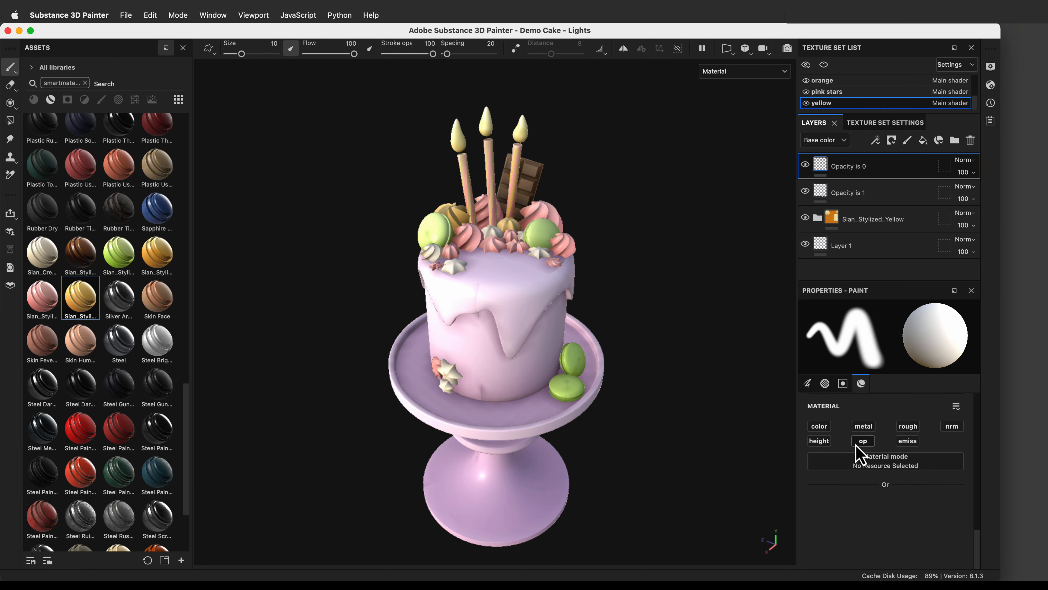
{"action": "left_click", "coordinate": [862, 443]}
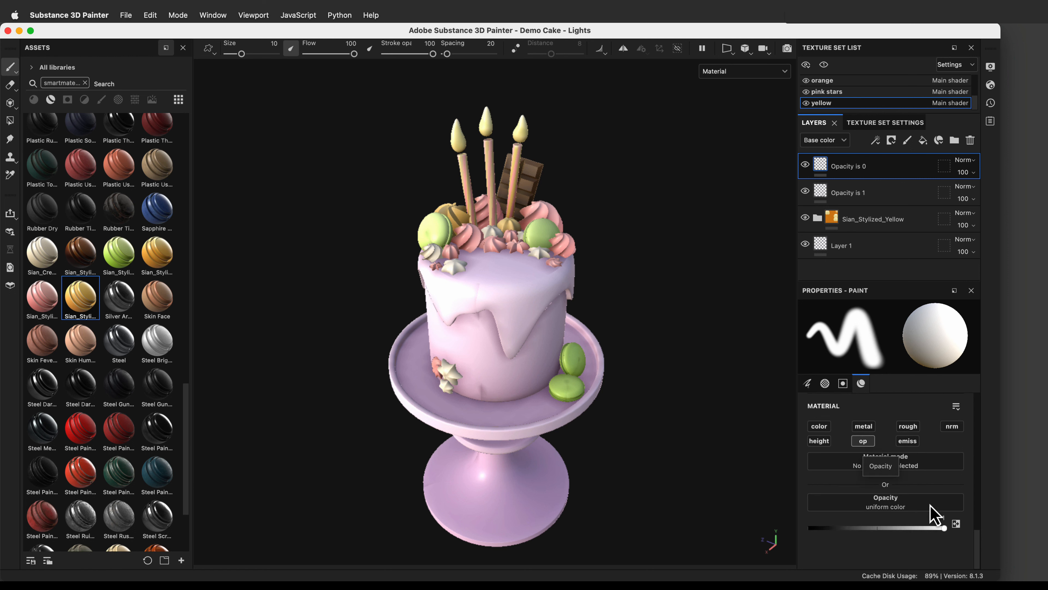
{"action": "left_click_drag", "start_coordinate": [933, 530], "coordinate": [799, 528]}
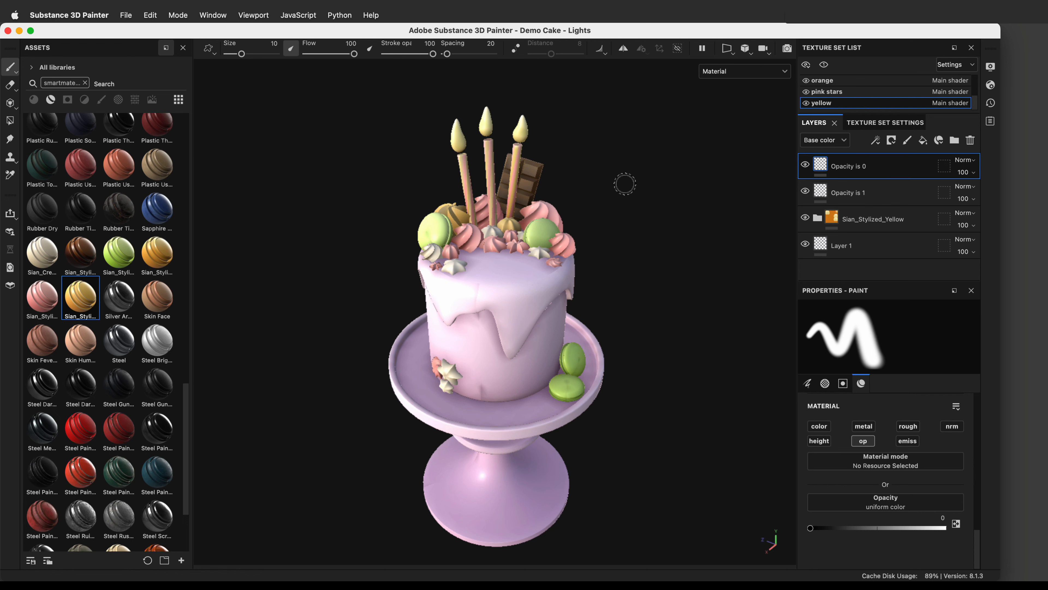
Try painting zero opacity onto the middle candle flame at full stroke opacity, and undo the stroke.
{"action": "middle_click_drag", "start_coordinate": [625, 183], "coordinate": [615, 258], "text": "alt"}
{"action": "right_click_drag", "start_coordinate": [604, 306], "coordinate": [763, 430], "text": "alt"}
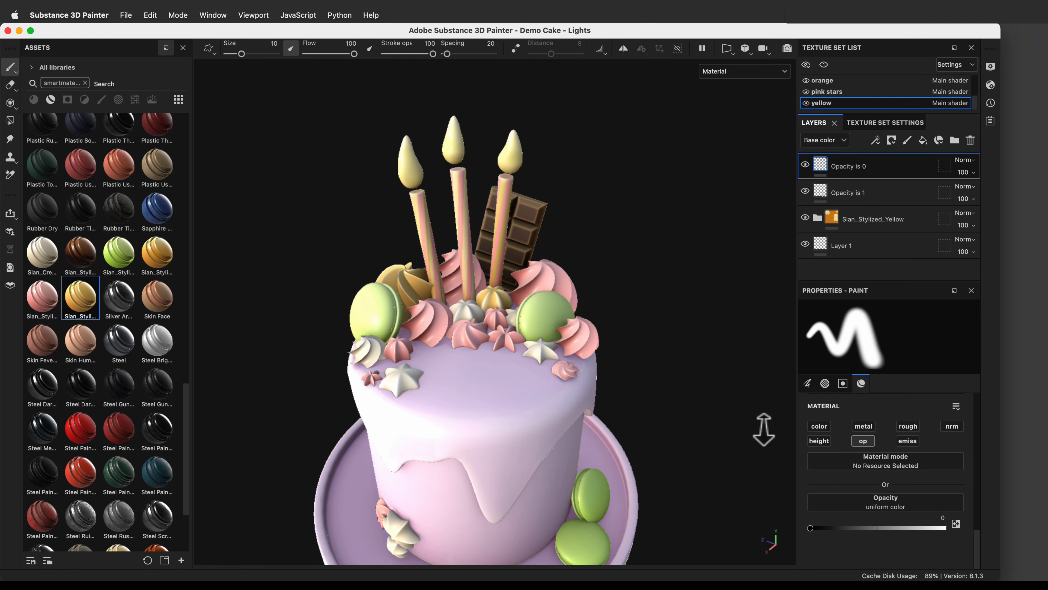
{"action": "right_click_drag", "start_coordinate": [660, 148], "coordinate": [690, 274], "text": "alt"}
{"action": "middle_click_drag", "start_coordinate": [690, 274], "coordinate": [675, 364], "text": "alt"}
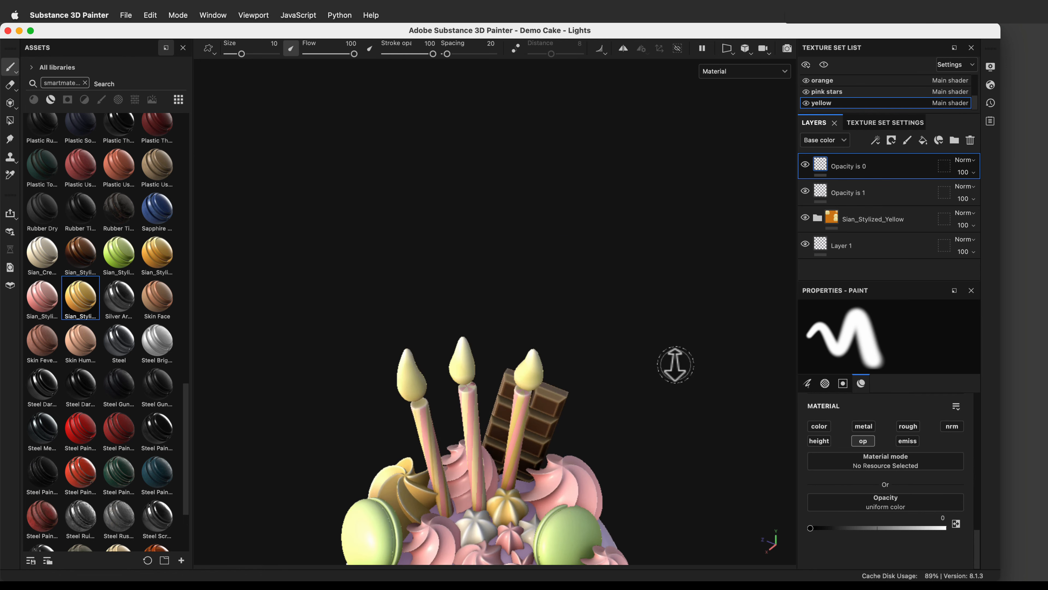
{"action": "right_click_drag", "start_coordinate": [676, 364], "coordinate": [765, 477], "text": "alt"}
{"action": "left_click_drag", "start_coordinate": [671, 374], "coordinate": [672, 362], "text": "alt"}
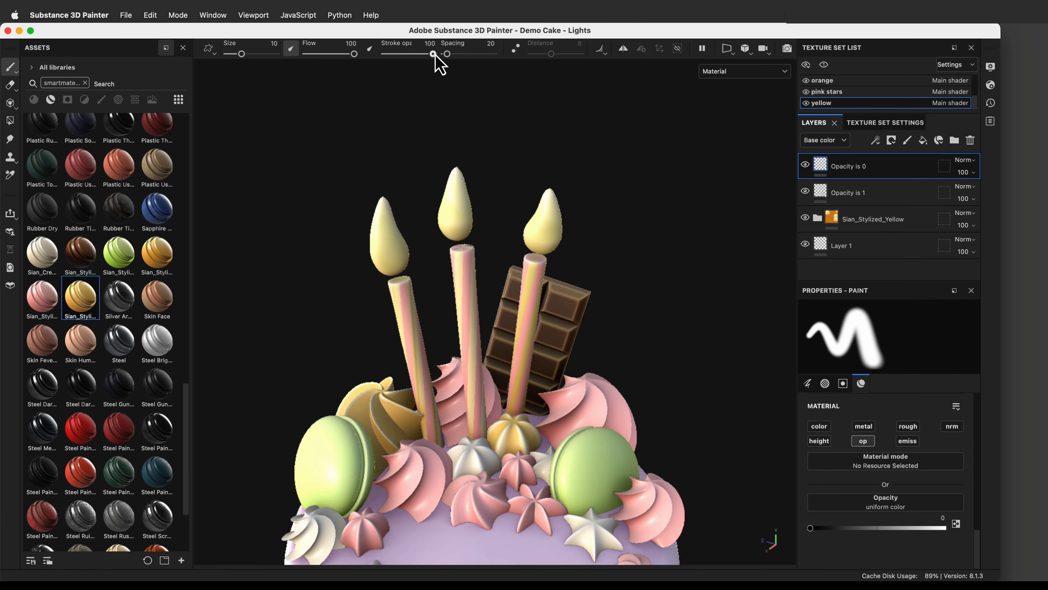
{"action": "right_click_drag", "start_coordinate": [465, 184], "coordinate": [463, 140], "text": "shift"}
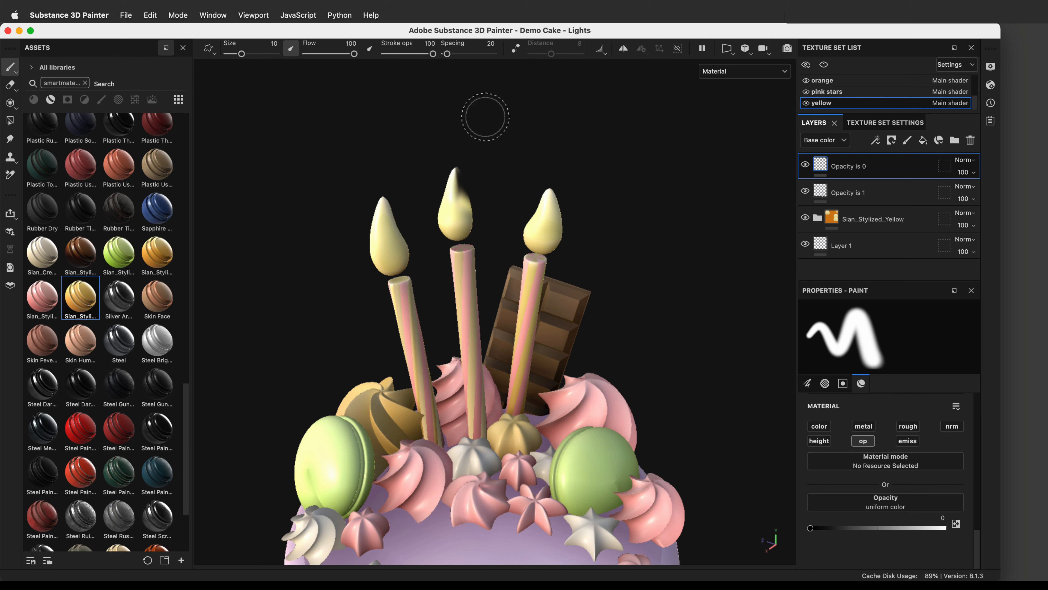
{"action": "key", "text": "super+z"}
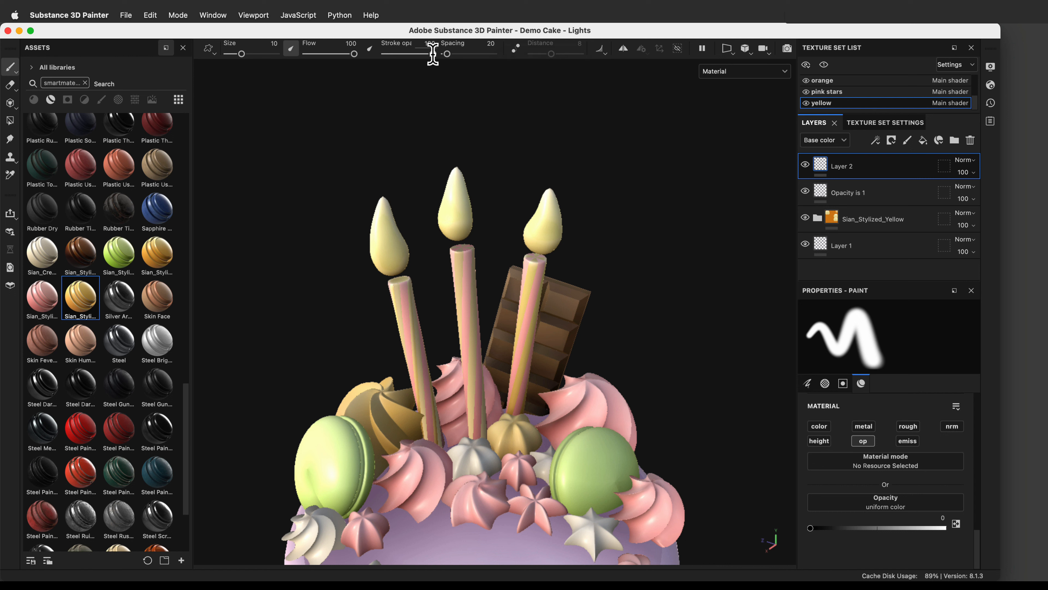
Set the stroke opacity to 84 and paint zero opacity onto the three candle flames to make them partly transparent.
{"action": "left_click_drag", "start_coordinate": [433, 54], "coordinate": [423, 54]}
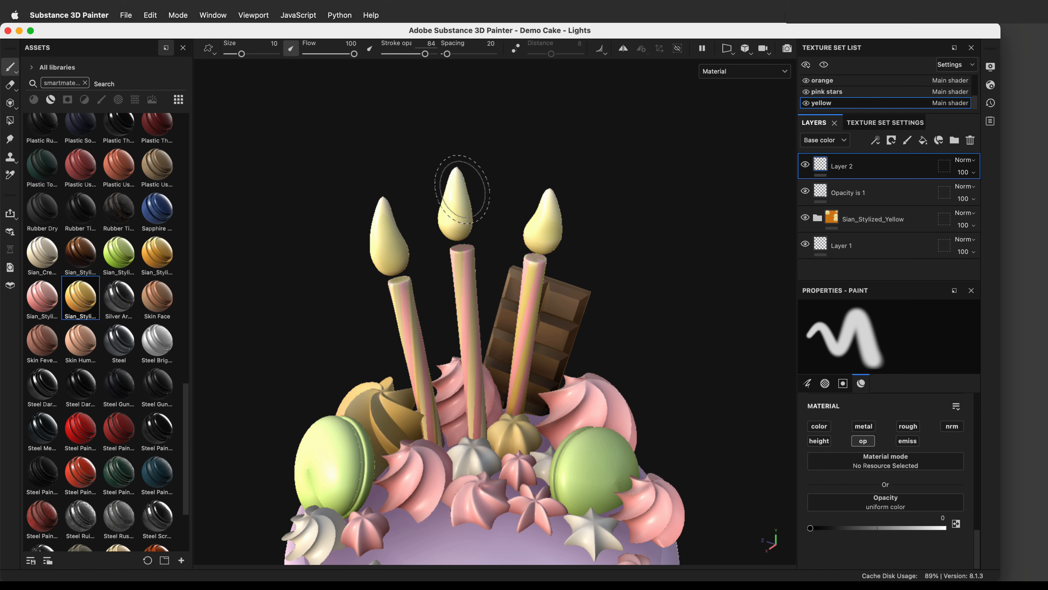
{"action": "left_click_drag", "start_coordinate": [462, 207], "coordinate": [467, 194]}
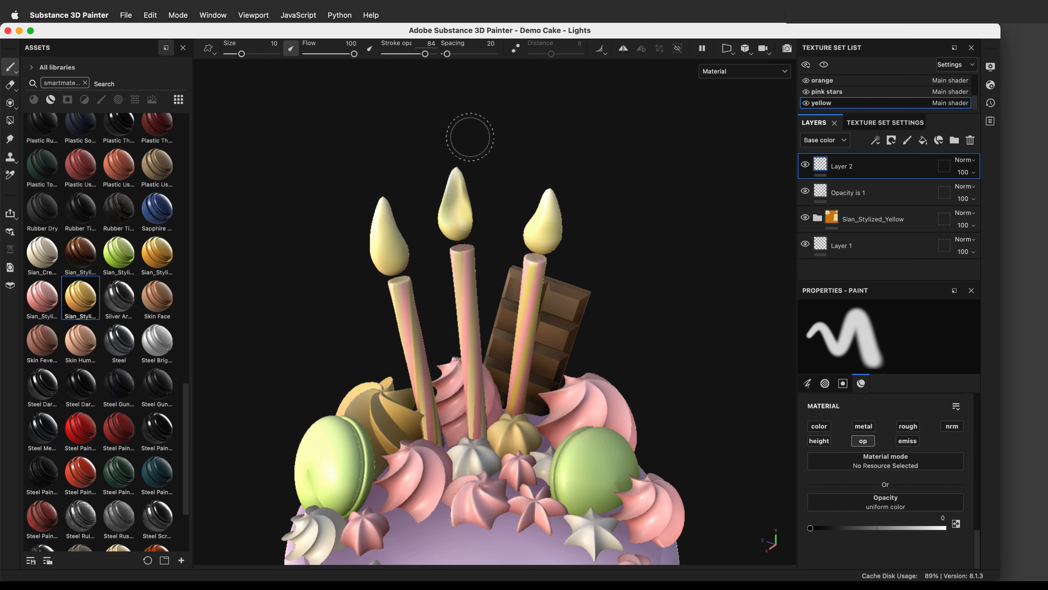
{"action": "left_click_drag", "start_coordinate": [379, 239], "coordinate": [382, 217]}
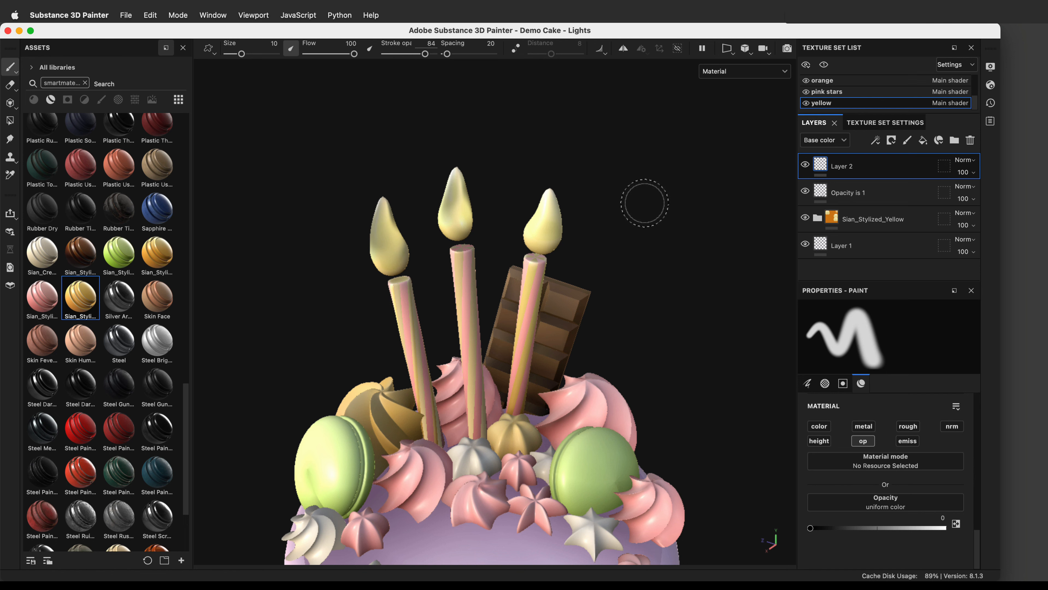
{"action": "left_click_drag", "start_coordinate": [562, 223], "coordinate": [550, 196]}
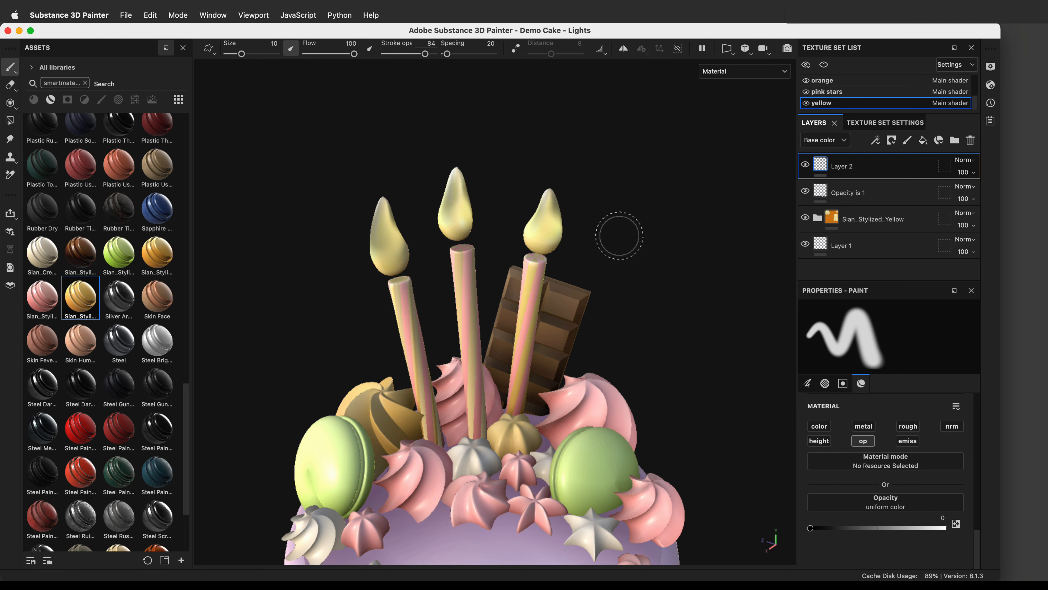
Lower the brush's stroke opacity to 19 and set its painted opacity value to 1.
{"action": "left_click", "coordinate": [393, 54]}
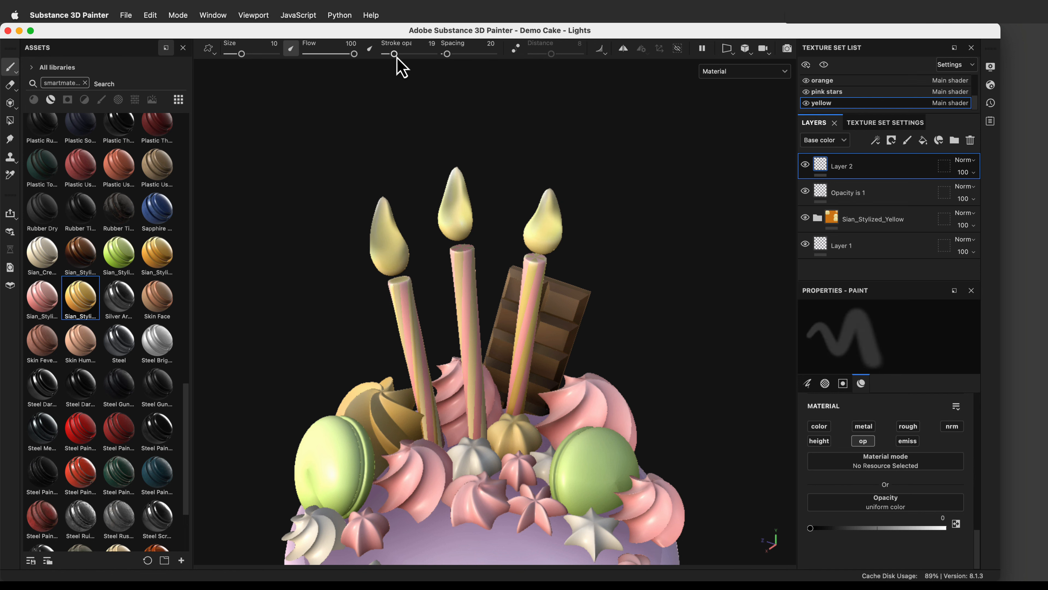
{"action": "mouse_move", "coordinate": [475, 116]}
{"action": "left_mouse_down", "text": "alt"}
{"action": "mouse_move", "coordinate": [498, 128]}
{"action": "mouse_move", "coordinate": [672, 129]}
{"action": "mouse_move", "coordinate": [600, 280]}
{"action": "mouse_move", "coordinate": [697, 258]}
{"action": "mouse_move", "coordinate": [478, 236]}
{"action": "left_mouse_up", "text": "alt"}
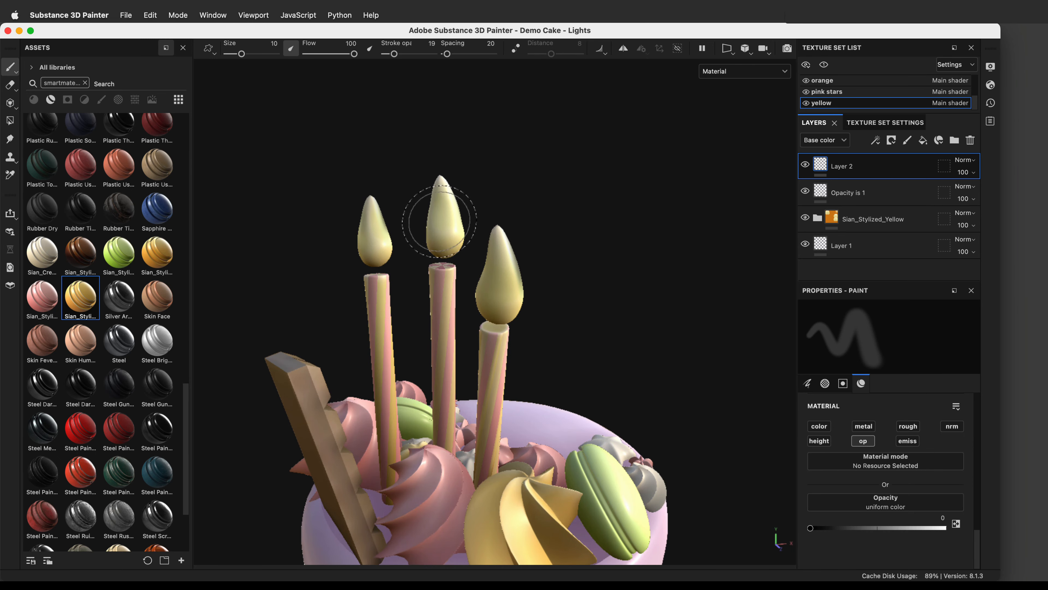
{"action": "left_click_drag", "start_coordinate": [677, 370], "coordinate": [319, 354], "text": "alt"}
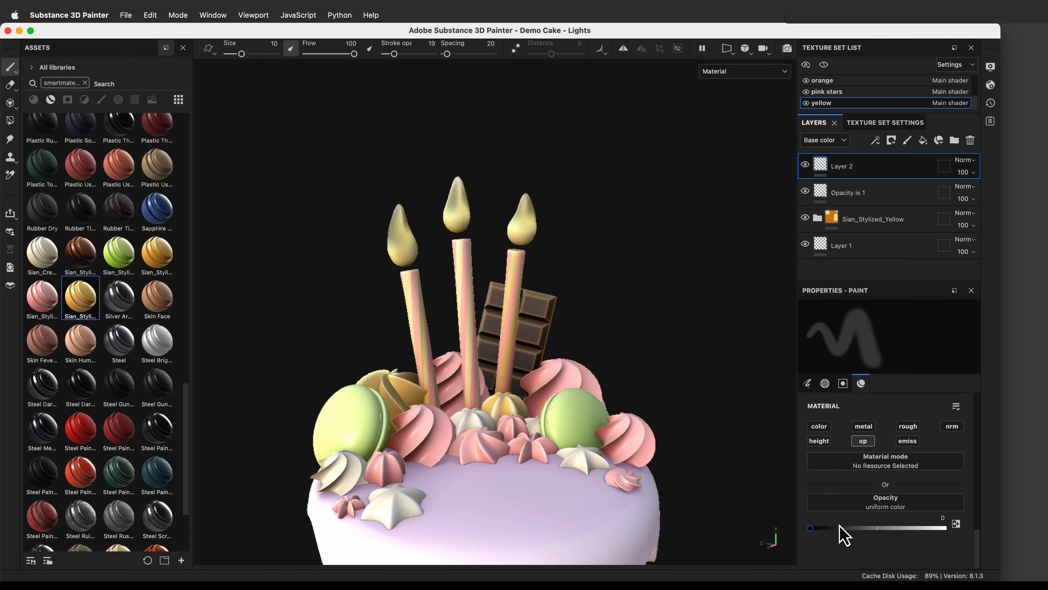
{"action": "left_click_drag", "start_coordinate": [808, 534], "coordinate": [956, 538]}
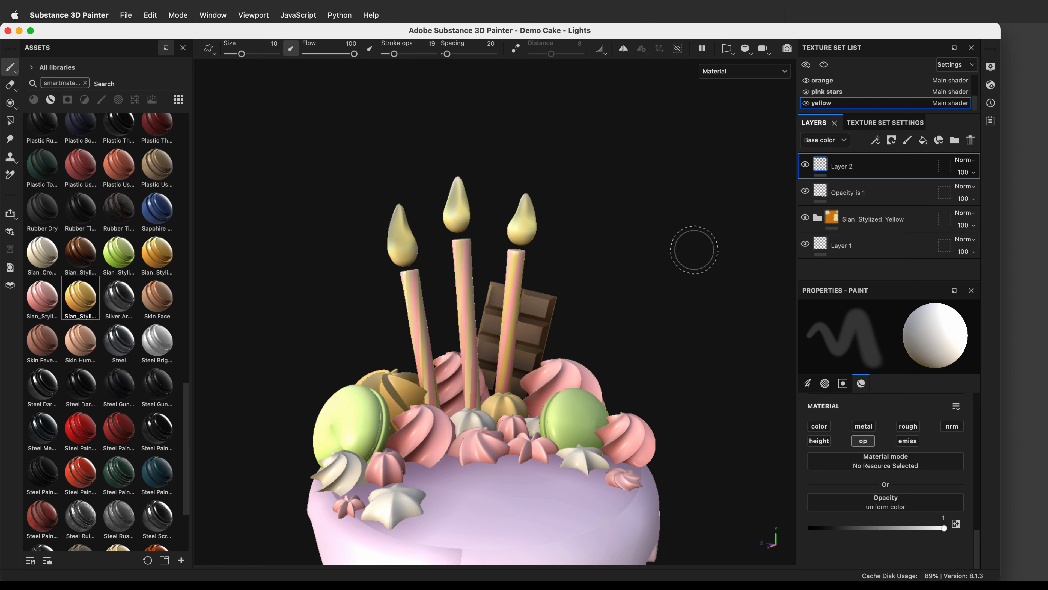
Rename the paint layer above "Opacity is 1" as "Opacity is 0" again.
{"action": "double_click", "coordinate": [844, 166]}
{"action": "type", "text": "Opa"}
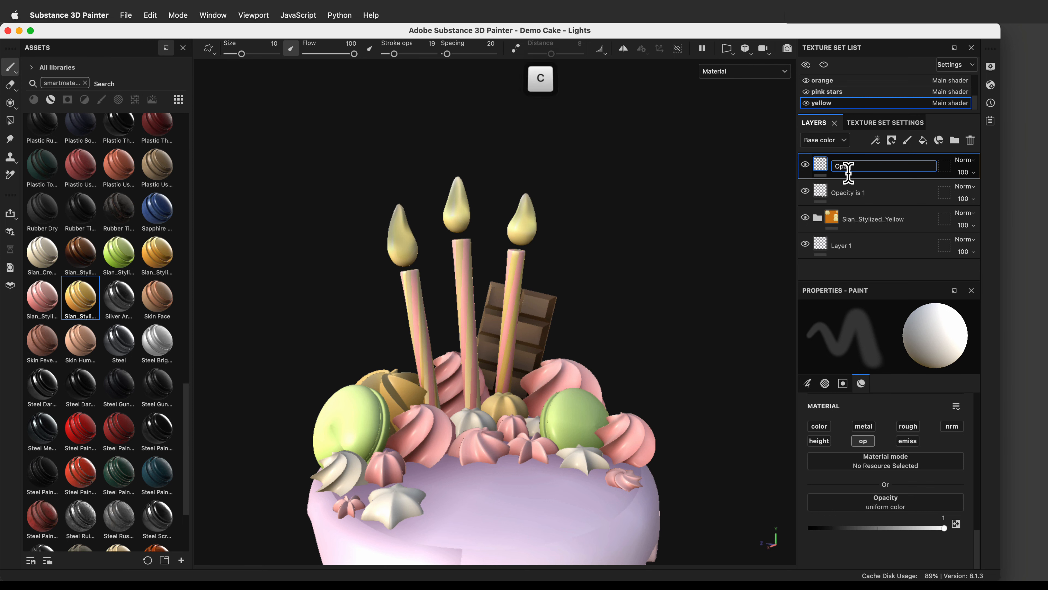
{"action": "type", "text": "city is 0"}
{"action": "key", "text": "Return"}
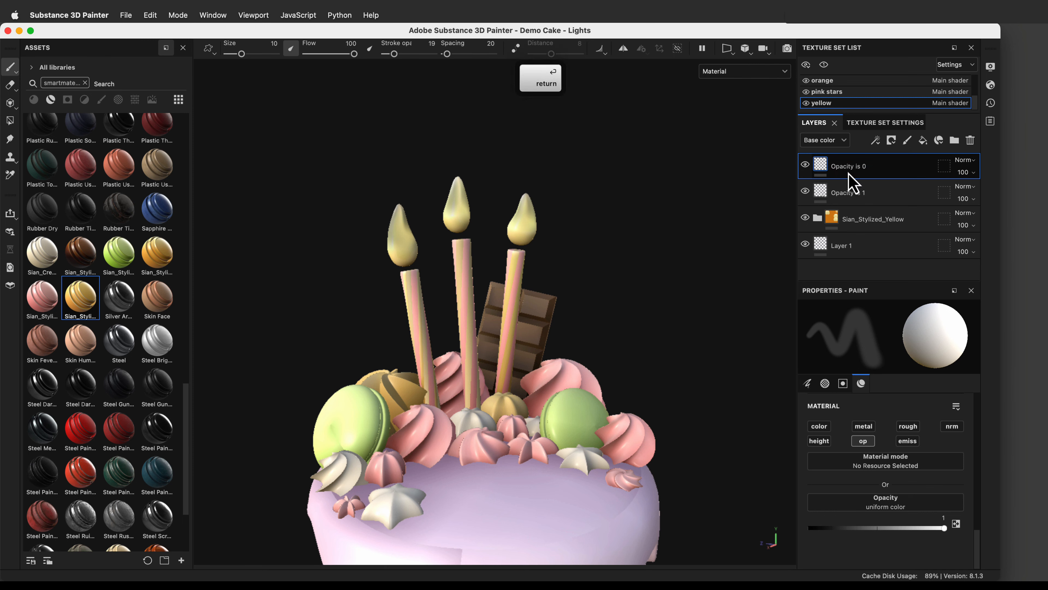
Add another paint layer on top of the stack and rename it as "Flame Color".
{"action": "left_click", "coordinate": [911, 145]}
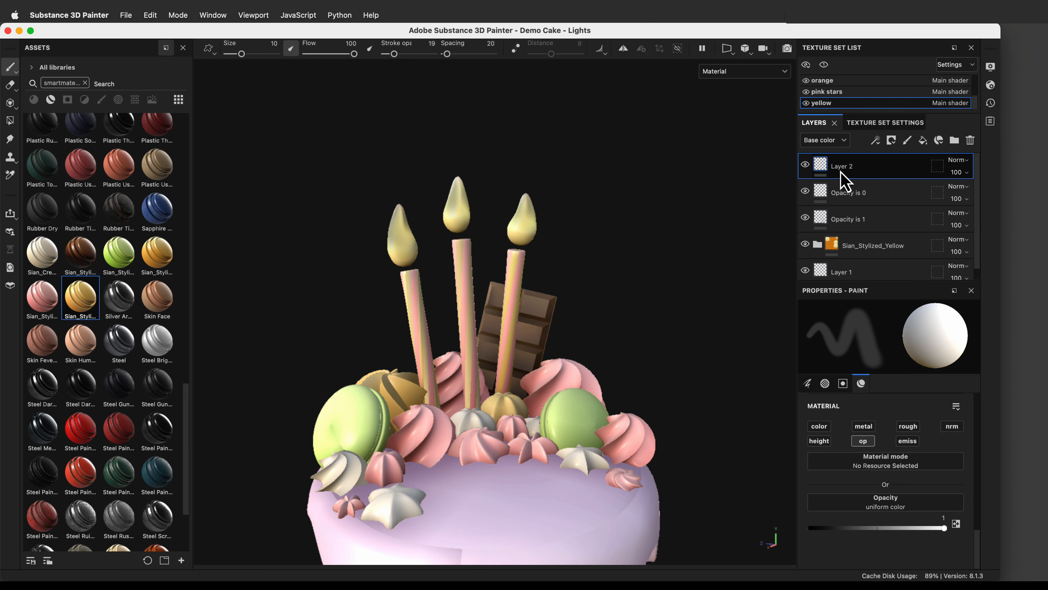
{"action": "double_click", "coordinate": [842, 167]}
{"action": "type", "text": "Flame Co"}
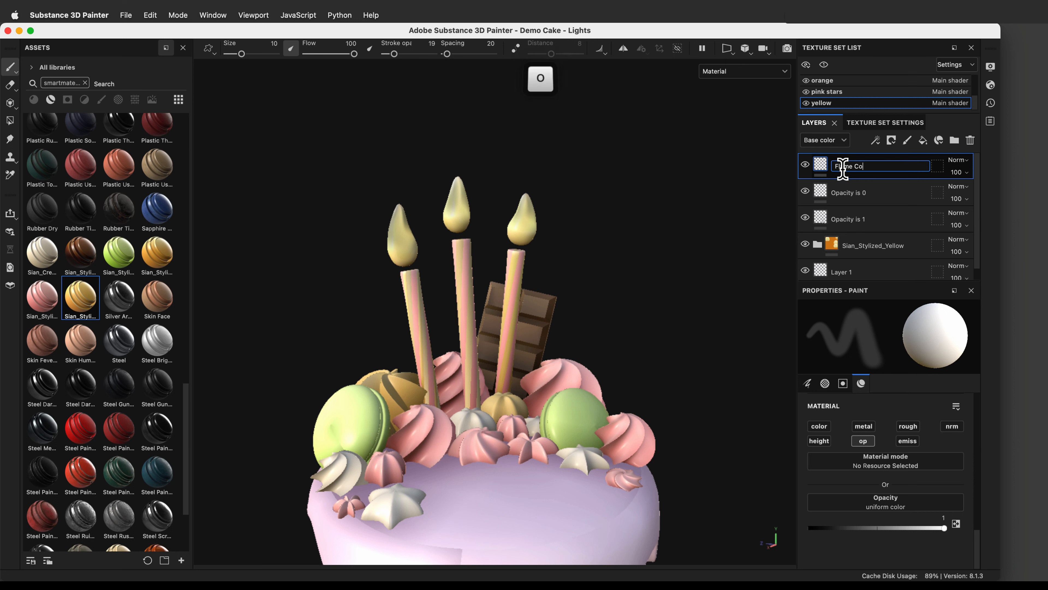
{"action": "type", "text": "lor"}
{"action": "key", "text": "Return"}
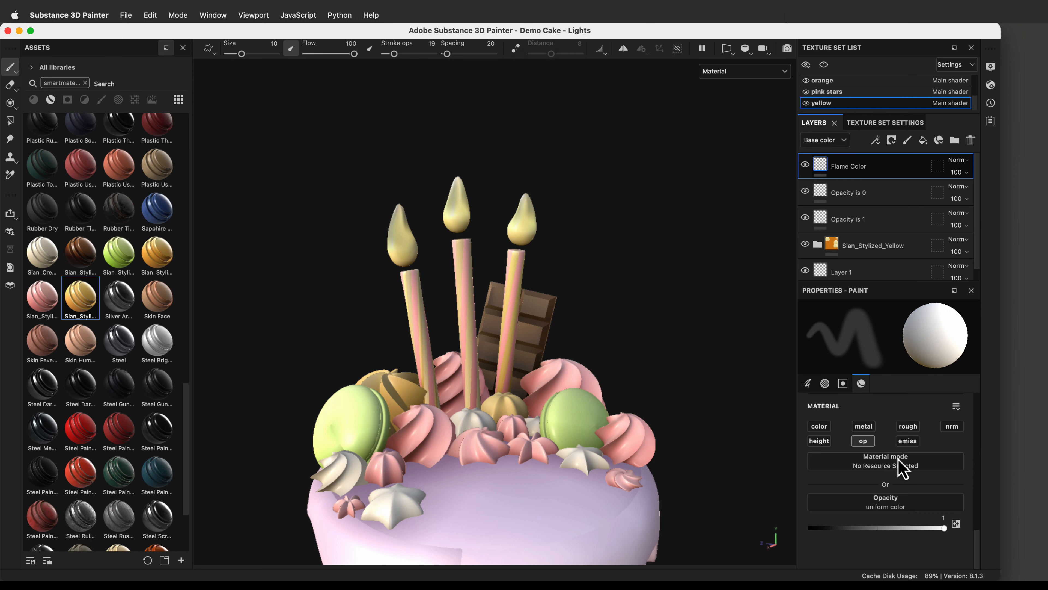
Restrict the brush on the Flame Color layer to the color channel and choose the dark brown base color 371D0F.
{"action": "left_click", "coordinate": [820, 427]}
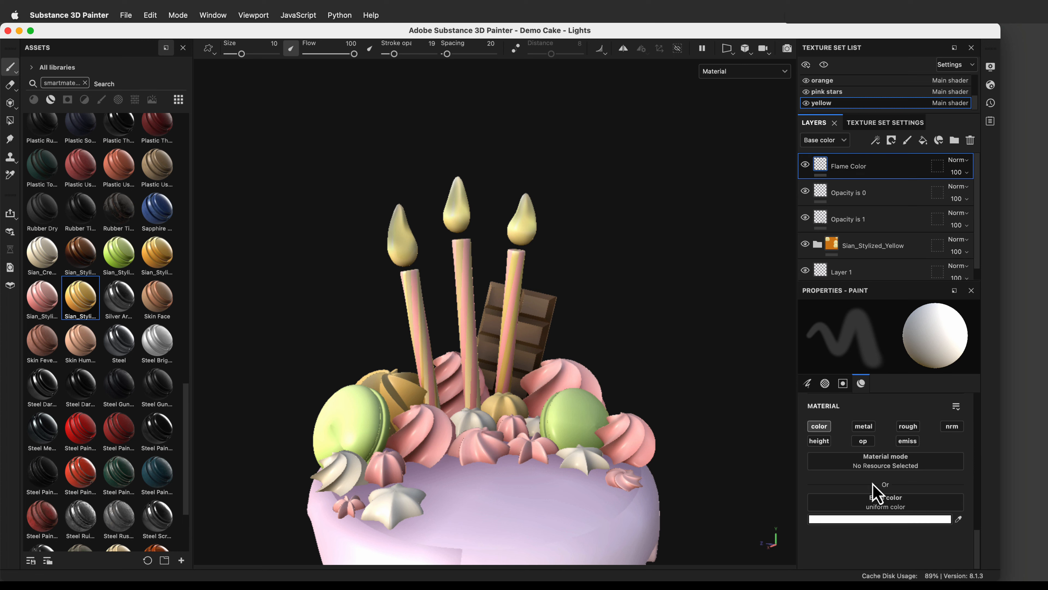
{"action": "left_click", "coordinate": [887, 519]}
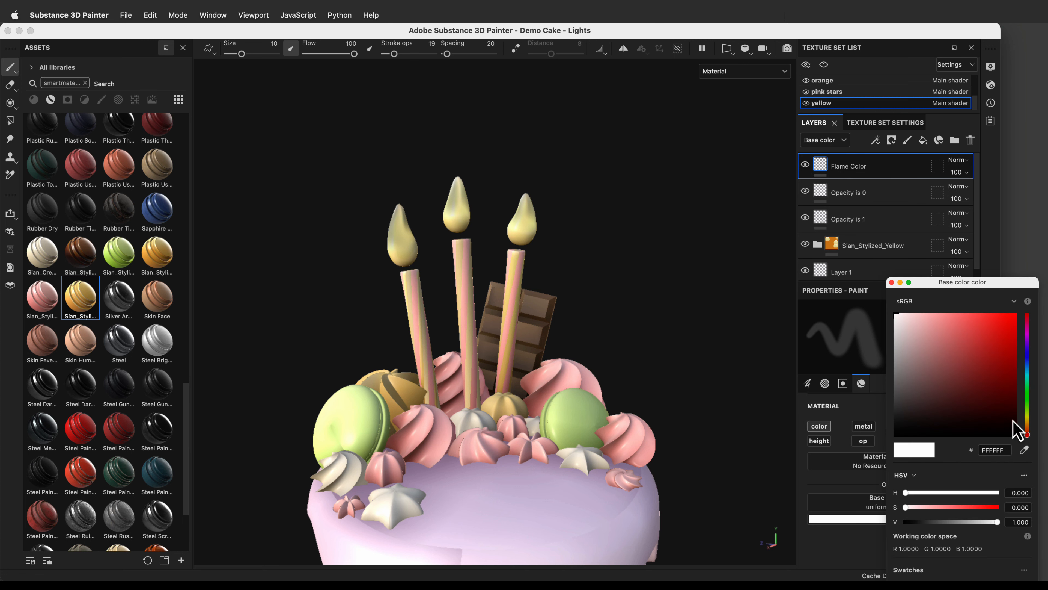
{"action": "left_click", "coordinate": [983, 410]}
{"action": "left_click_drag", "start_coordinate": [1026, 434], "coordinate": [1026, 430]}
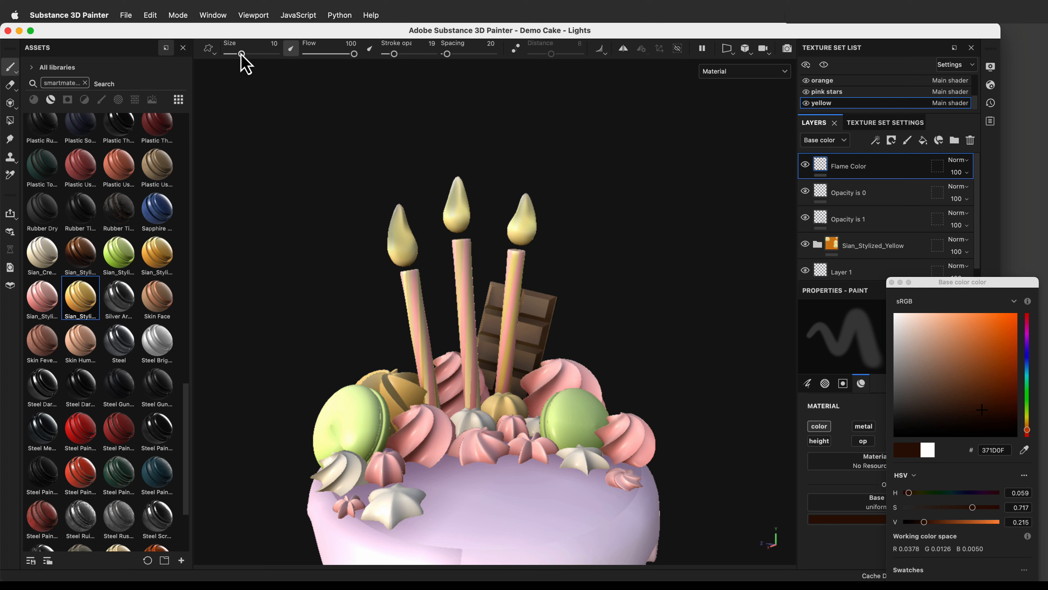
Set the brush size to 5.72 and stroke opacity to 92, and paint the bases of the three candle flames dark brown.
{"action": "left_click_drag", "start_coordinate": [241, 54], "coordinate": [238, 54]}
{"action": "left_click_drag", "start_coordinate": [389, 267], "coordinate": [587, 289], "text": "alt"}
{"action": "right_click_drag", "start_coordinate": [587, 290], "coordinate": [702, 410], "text": "alt"}
{"action": "middle_click_drag", "start_coordinate": [691, 289], "coordinate": [695, 379], "text": "alt"}
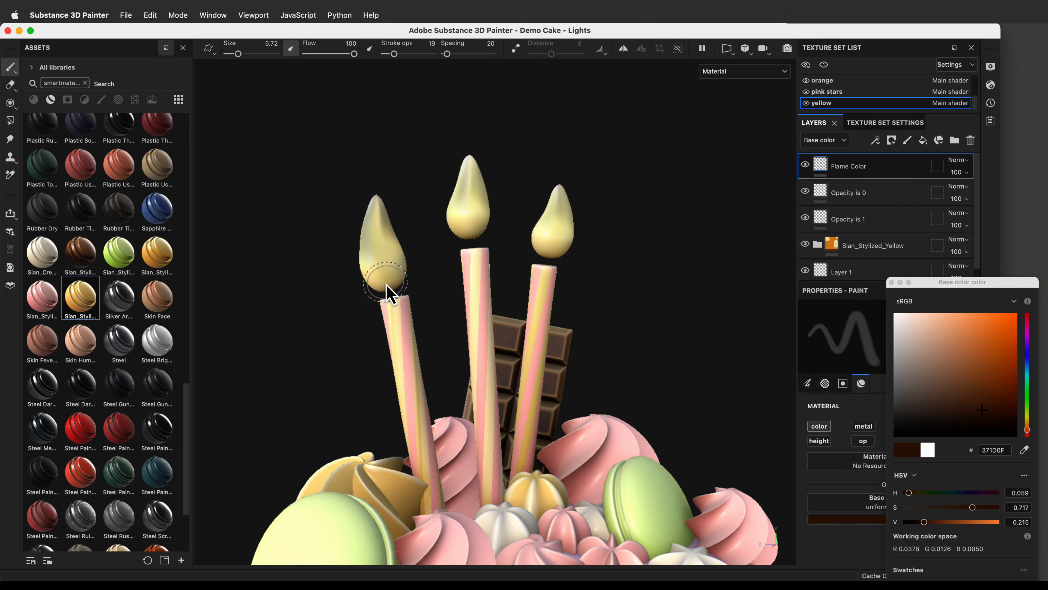
{"action": "left_click_drag", "start_coordinate": [396, 54], "coordinate": [429, 53]}
{"action": "mouse_move", "coordinate": [361, 282]}
{"action": "left_mouse_down"}
{"action": "mouse_move", "coordinate": [374, 293]}
{"action": "mouse_move", "coordinate": [414, 264]}
{"action": "left_mouse_up"}
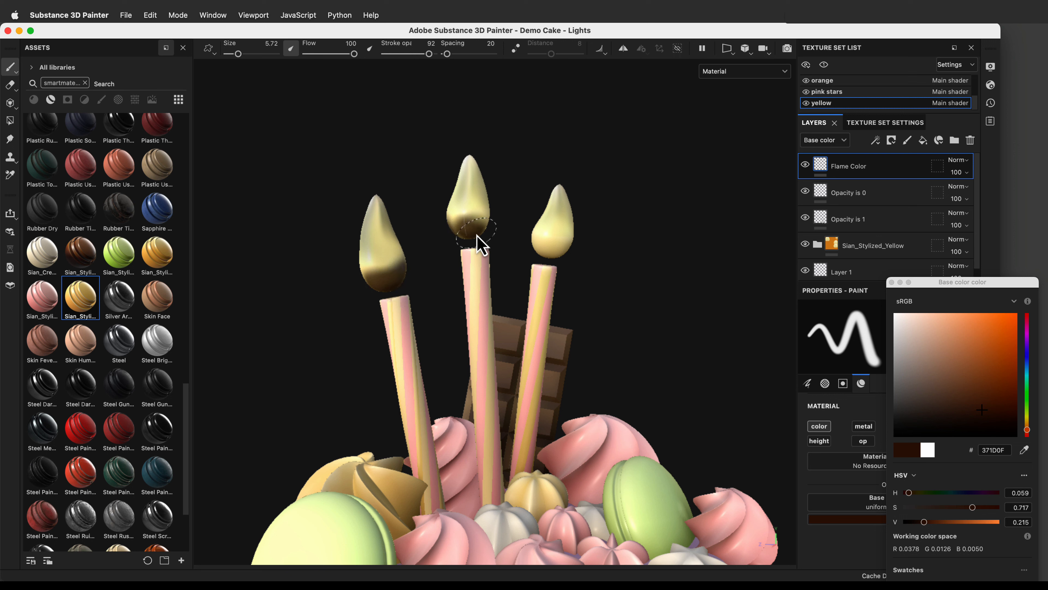
{"action": "left_click_drag", "start_coordinate": [553, 261], "coordinate": [553, 258]}
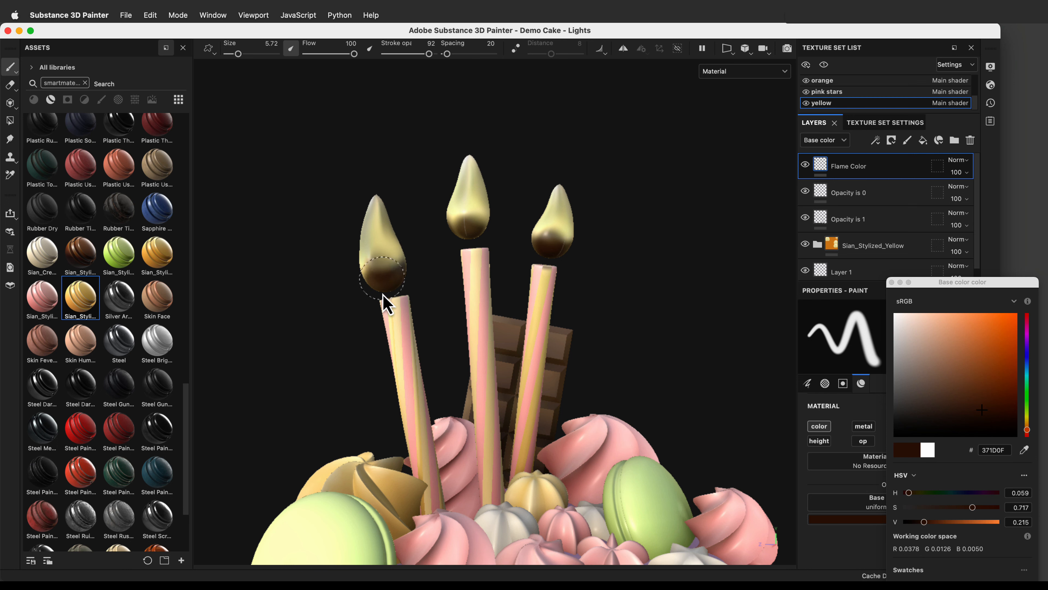
Continue the dark brown around the opposite side of the three flame bases.
{"action": "mouse_move", "coordinate": [470, 234]}
{"action": "left_mouse_down", "text": "alt"}
{"action": "mouse_move", "coordinate": [410, 316]}
{"action": "mouse_move", "coordinate": [641, 294]}
{"action": "mouse_move", "coordinate": [748, 304]}
{"action": "mouse_move", "coordinate": [646, 318]}
{"action": "mouse_move", "coordinate": [560, 269]}
{"action": "left_mouse_up", "text": "alt"}
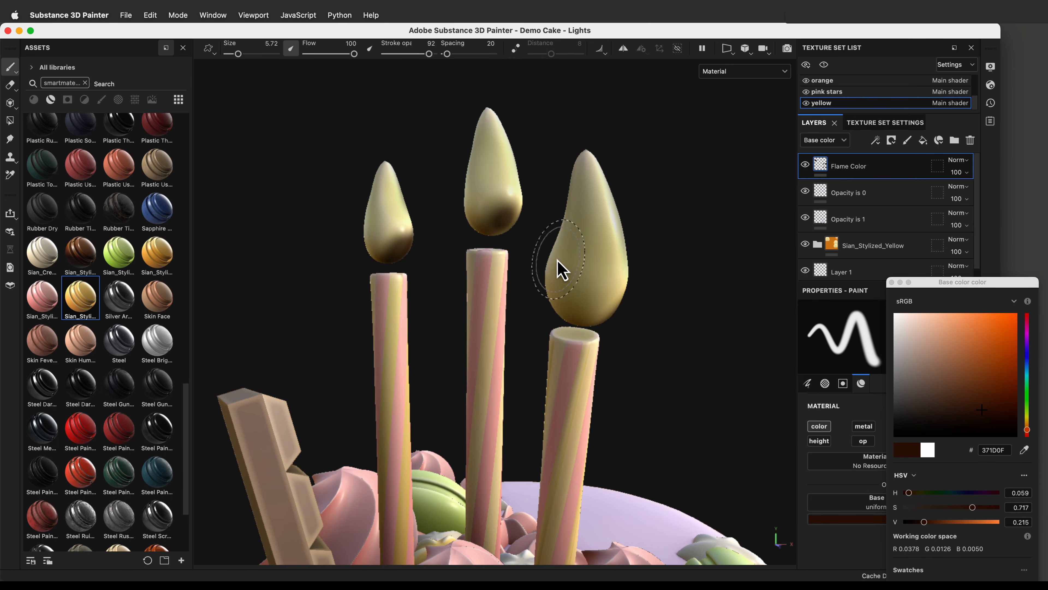
{"action": "left_click_drag", "start_coordinate": [604, 312], "coordinate": [564, 320]}
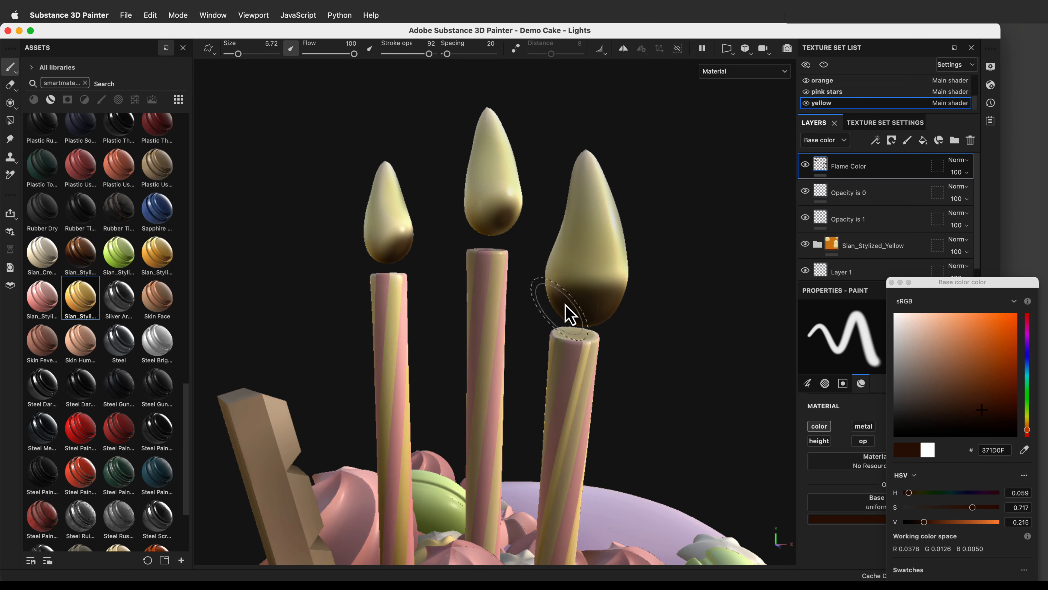
{"action": "mouse_move", "coordinate": [499, 227]}
{"action": "left_mouse_down"}
{"action": "mouse_move", "coordinate": [369, 258]}
{"action": "mouse_move", "coordinate": [428, 276]}
{"action": "mouse_move", "coordinate": [597, 264]}
{"action": "mouse_move", "coordinate": [646, 248]}
{"action": "mouse_move", "coordinate": [494, 290]}
{"action": "mouse_move", "coordinate": [500, 276]}
{"action": "left_mouse_up"}
{"action": "mouse_move", "coordinate": [651, 232]}
{"action": "left_mouse_down"}
{"action": "mouse_move", "coordinate": [779, 223]}
{"action": "mouse_move", "coordinate": [632, 305]}
{"action": "mouse_move", "coordinate": [666, 298]}
{"action": "mouse_move", "coordinate": [367, 340]}
{"action": "mouse_move", "coordinate": [795, 363]}
{"action": "mouse_move", "coordinate": [727, 347]}
{"action": "left_mouse_up"}
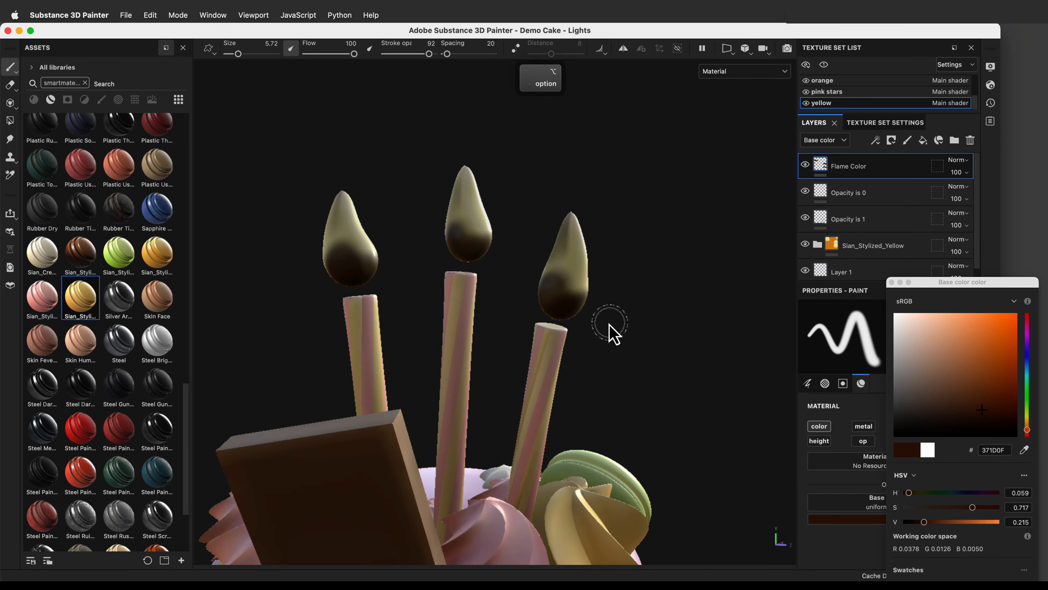
Choose the dark red base color 961105 and paint it over the lower part of all three flames on the side facing the view.
{"action": "left_click", "coordinate": [983, 409]}
{"action": "left_click_drag", "start_coordinate": [1028, 430], "coordinate": [1028, 435]}
{"action": "left_click_drag", "start_coordinate": [983, 408], "coordinate": [1012, 363]}
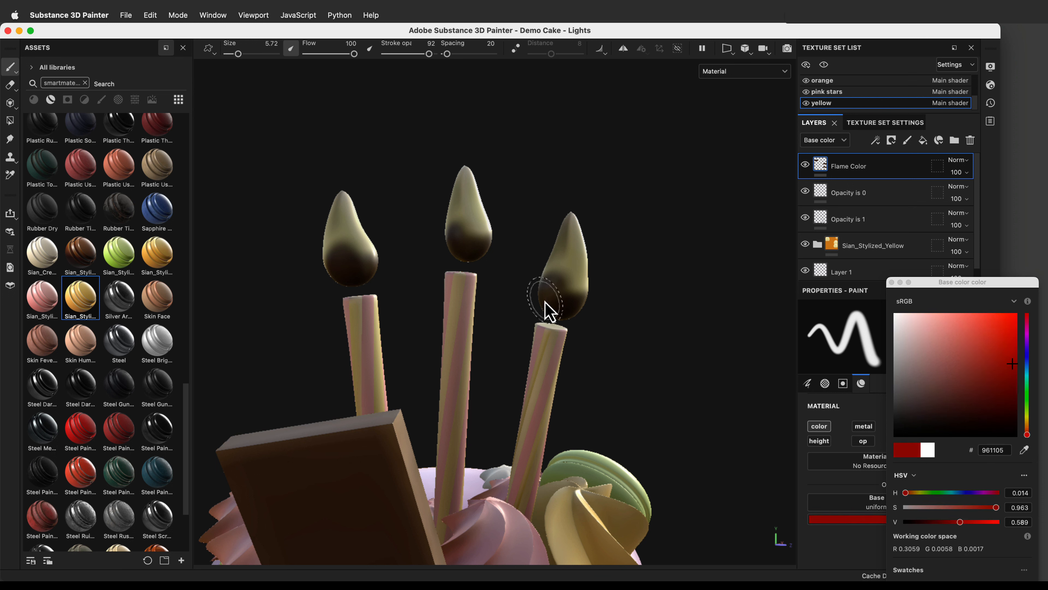
{"action": "mouse_move", "coordinate": [546, 309]}
{"action": "left_mouse_down"}
{"action": "mouse_move", "coordinate": [568, 297]}
{"action": "mouse_move", "coordinate": [585, 316]}
{"action": "left_mouse_up"}
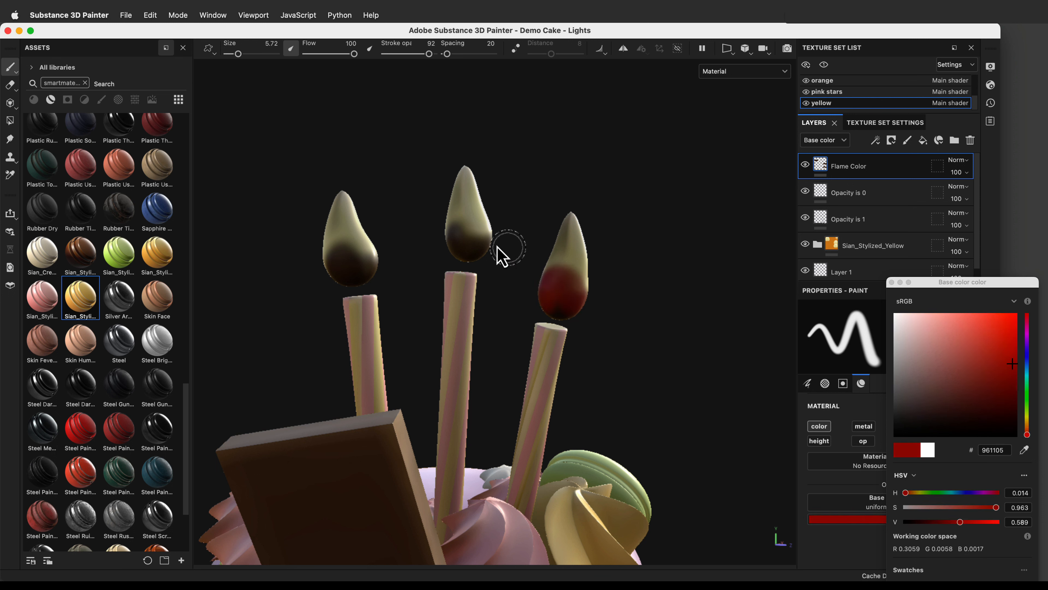
{"action": "left_click_drag", "start_coordinate": [475, 242], "coordinate": [443, 251]}
{"action": "mouse_move", "coordinate": [374, 269]}
{"action": "left_mouse_down"}
{"action": "mouse_move", "coordinate": [340, 257]}
{"action": "mouse_move", "coordinate": [347, 291]}
{"action": "left_mouse_up"}
Paint the dark red around the other side of the three flames' lower parts, leaving the very bottom dark.
{"action": "left_click_drag", "start_coordinate": [408, 324], "coordinate": [696, 322], "text": "alt"}
{"action": "left_click_drag", "start_coordinate": [339, 274], "coordinate": [763, 338], "text": "alt"}
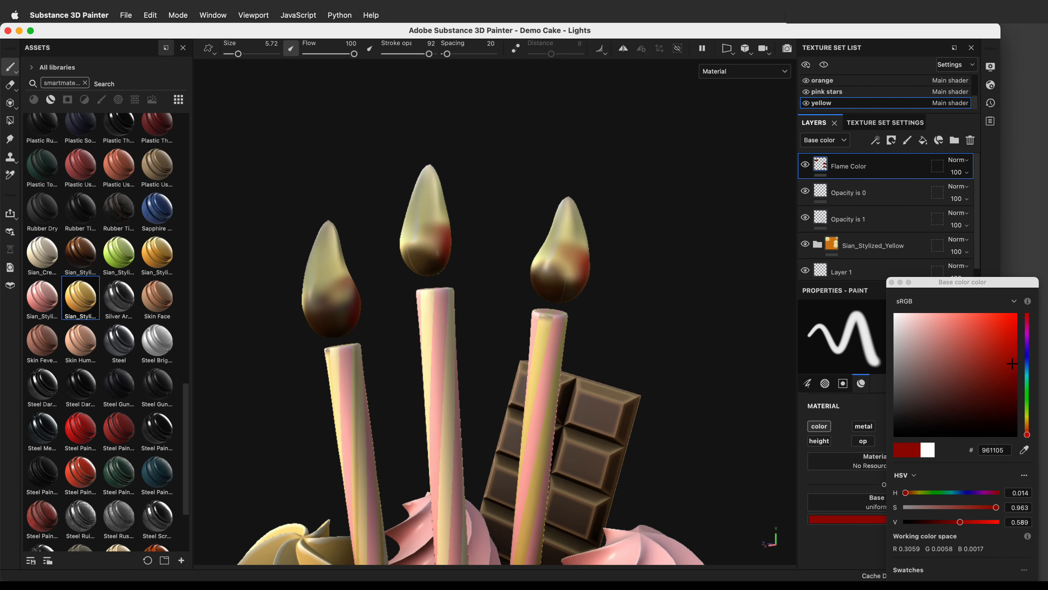
{"action": "mouse_move", "coordinate": [367, 317]}
{"action": "left_mouse_down"}
{"action": "mouse_move", "coordinate": [334, 307]}
{"action": "mouse_move", "coordinate": [304, 328]}
{"action": "mouse_move", "coordinate": [435, 243]}
{"action": "left_mouse_up"}
{"action": "mouse_move", "coordinate": [528, 273]}
{"action": "left_mouse_down"}
{"action": "mouse_move", "coordinate": [598, 295]}
{"action": "mouse_move", "coordinate": [545, 335]}
{"action": "mouse_move", "coordinate": [491, 322]}
{"action": "mouse_move", "coordinate": [690, 335]}
{"action": "mouse_move", "coordinate": [705, 358]}
{"action": "left_mouse_up"}
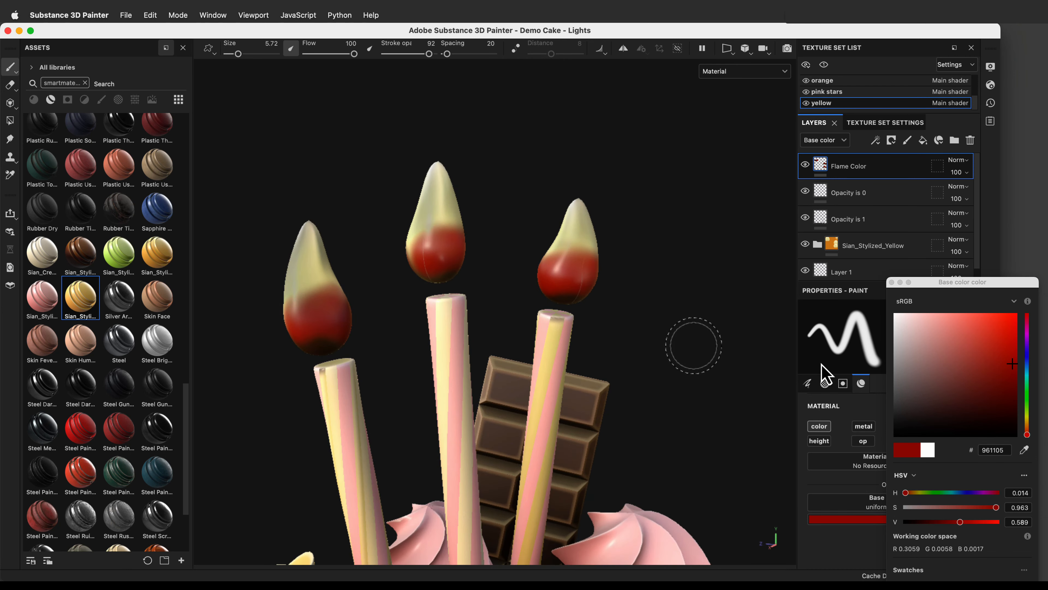
Choose the orange base color FD8809 and paint it across the middle of the three flames above the red.
{"action": "left_click_drag", "start_coordinate": [1027, 433], "coordinate": [1027, 424]}
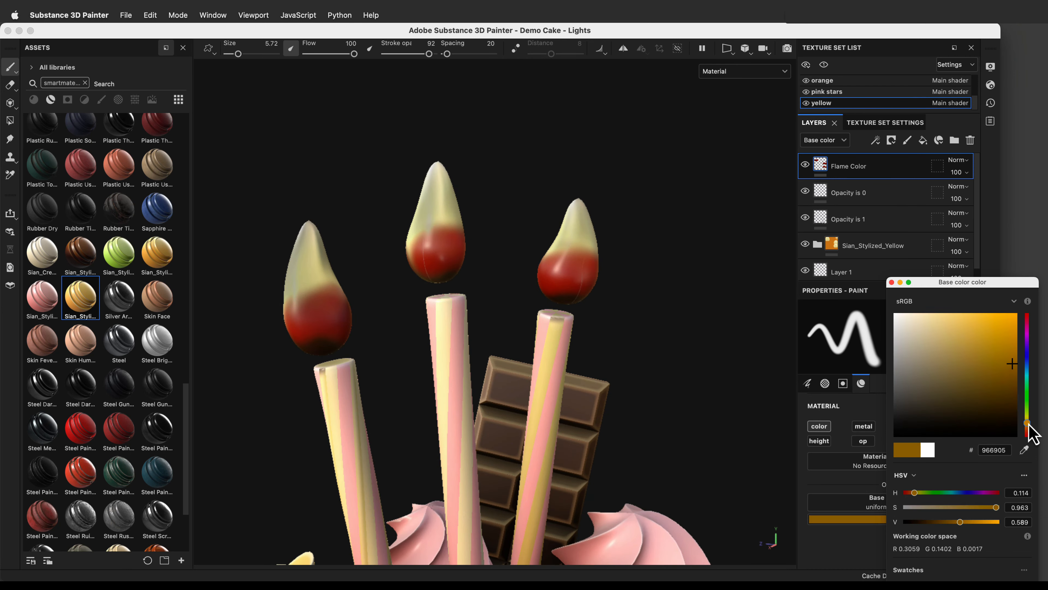
{"action": "left_click_drag", "start_coordinate": [1013, 364], "coordinate": [1013, 353]}
{"action": "left_click_drag", "start_coordinate": [1027, 425], "coordinate": [1027, 428]}
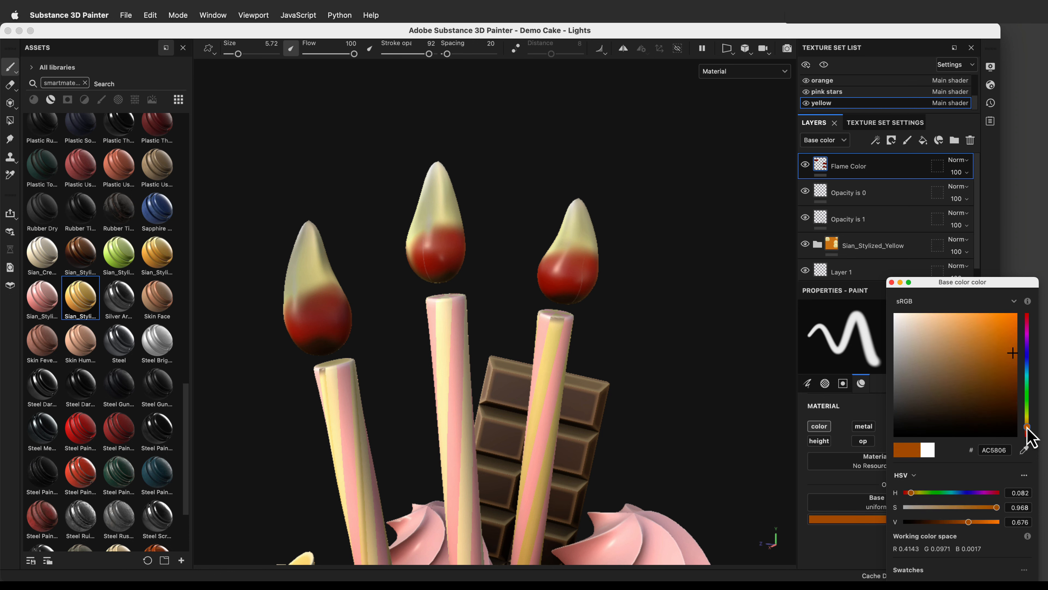
{"action": "left_click_drag", "start_coordinate": [1014, 331], "coordinate": [1012, 316]}
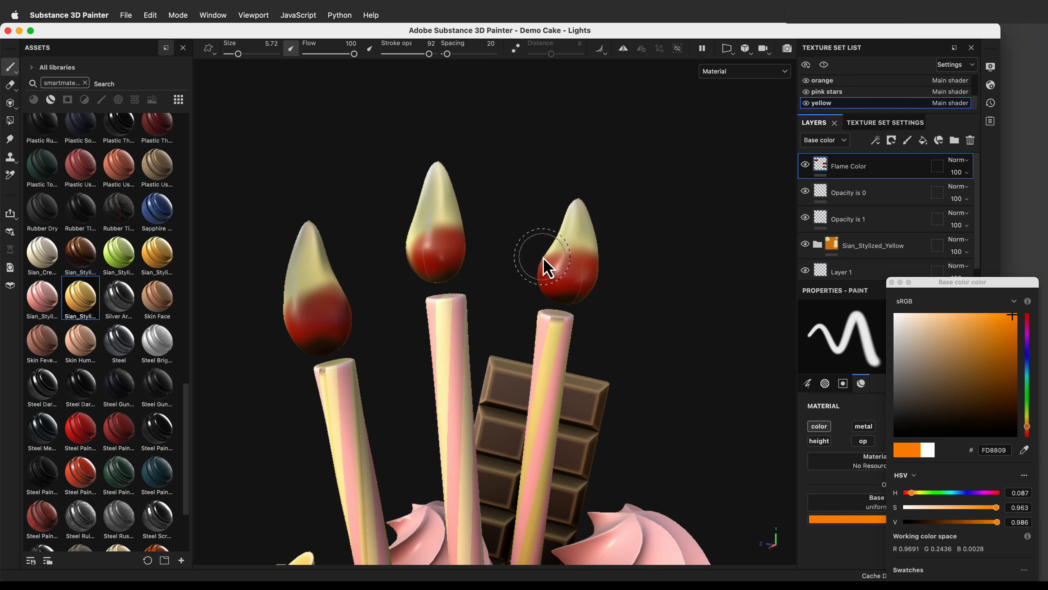
{"action": "left_click_drag", "start_coordinate": [549, 271], "coordinate": [586, 264]}
{"action": "mouse_move", "coordinate": [416, 241]}
{"action": "left_mouse_down"}
{"action": "mouse_move", "coordinate": [435, 227]}
{"action": "mouse_move", "coordinate": [457, 236]}
{"action": "mouse_move", "coordinate": [427, 233]}
{"action": "left_mouse_up"}
{"action": "left_click_drag", "start_coordinate": [688, 370], "coordinate": [638, 369], "text": "alt"}
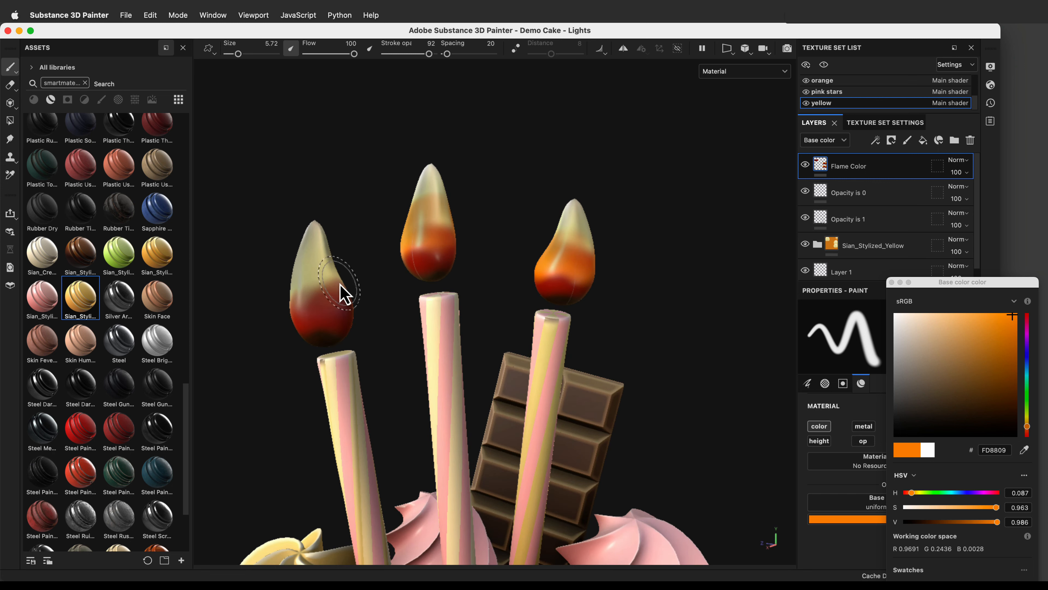
Paint the orange on the middle of the three flames from the chocolate bar's back side.
{"action": "mouse_move", "coordinate": [562, 393]}
{"action": "left_mouse_down", "text": "alt"}
{"action": "mouse_move", "coordinate": [805, 398]}
{"action": "mouse_move", "coordinate": [516, 297]}
{"action": "mouse_move", "coordinate": [334, 282]}
{"action": "mouse_move", "coordinate": [498, 298]}
{"action": "left_mouse_up", "text": "alt"}
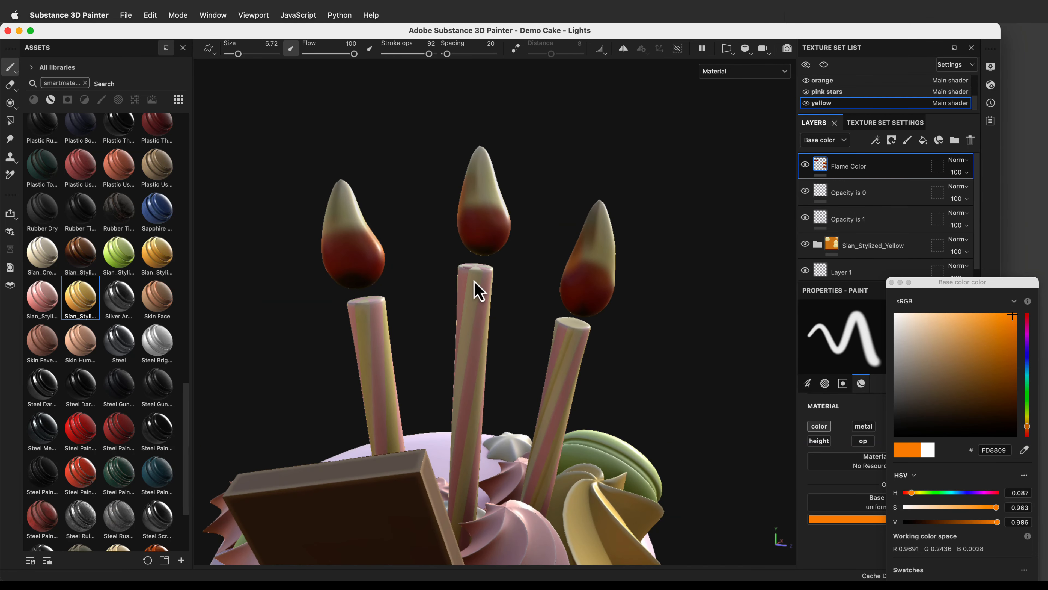
{"action": "mouse_move", "coordinate": [361, 242]}
{"action": "left_mouse_down"}
{"action": "mouse_move", "coordinate": [346, 234]}
{"action": "mouse_move", "coordinate": [492, 230]}
{"action": "mouse_move", "coordinate": [489, 206]}
{"action": "left_mouse_up"}
{"action": "mouse_move", "coordinate": [594, 276]}
{"action": "left_mouse_down"}
{"action": "mouse_move", "coordinate": [599, 263]}
{"action": "mouse_move", "coordinate": [616, 285]}
{"action": "mouse_move", "coordinate": [583, 258]}
{"action": "left_mouse_up"}
{"action": "key", "text": "alt"}
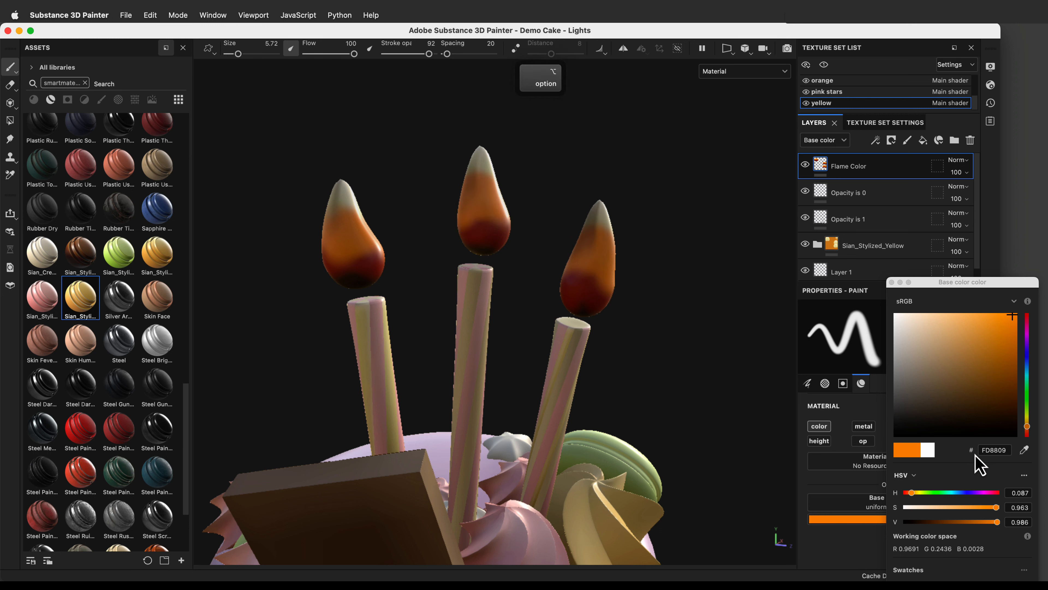
Choose the light yellow-orange base color FFC25A and paint it on the tips of the three flames.
{"action": "left_click_drag", "start_coordinate": [1027, 426], "coordinate": [1027, 422]}
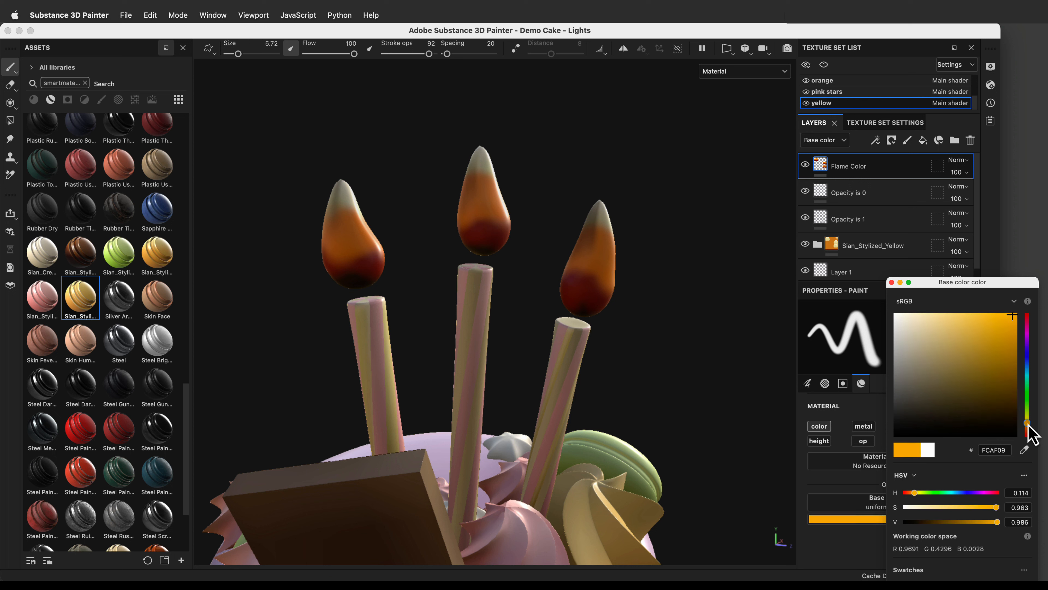
{"action": "left_click_drag", "start_coordinate": [977, 341], "coordinate": [974, 316]}
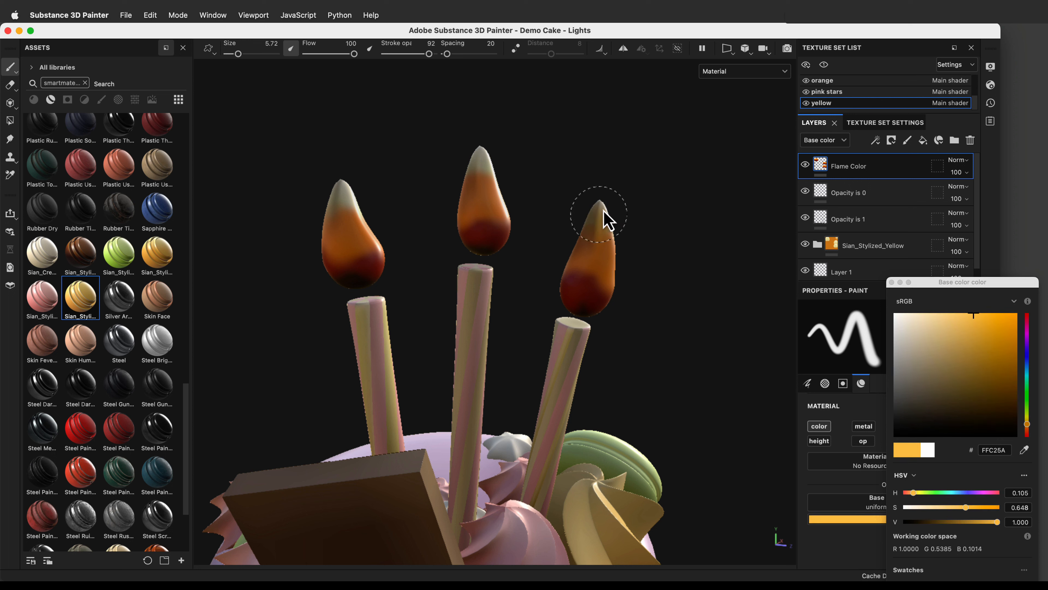
{"action": "left_click", "coordinate": [483, 173]}
{"action": "left_click", "coordinate": [352, 194]}
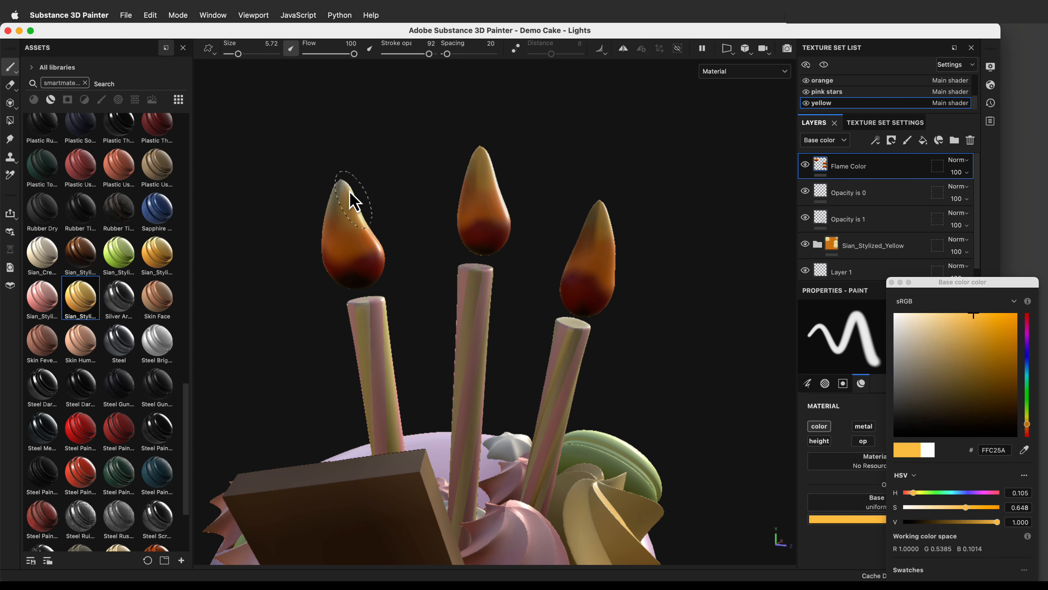
Paint the light yellow-orange on the flame tips from the opposite side of the cake.
{"action": "mouse_move", "coordinate": [333, 202]}
{"action": "left_mouse_down", "text": "alt"}
{"action": "mouse_move", "coordinate": [463, 328]}
{"action": "mouse_move", "coordinate": [824, 363]}
{"action": "mouse_move", "coordinate": [581, 379]}
{"action": "mouse_move", "coordinate": [685, 341]}
{"action": "mouse_move", "coordinate": [696, 349]}
{"action": "mouse_move", "coordinate": [685, 339]}
{"action": "left_mouse_up", "text": "alt"}
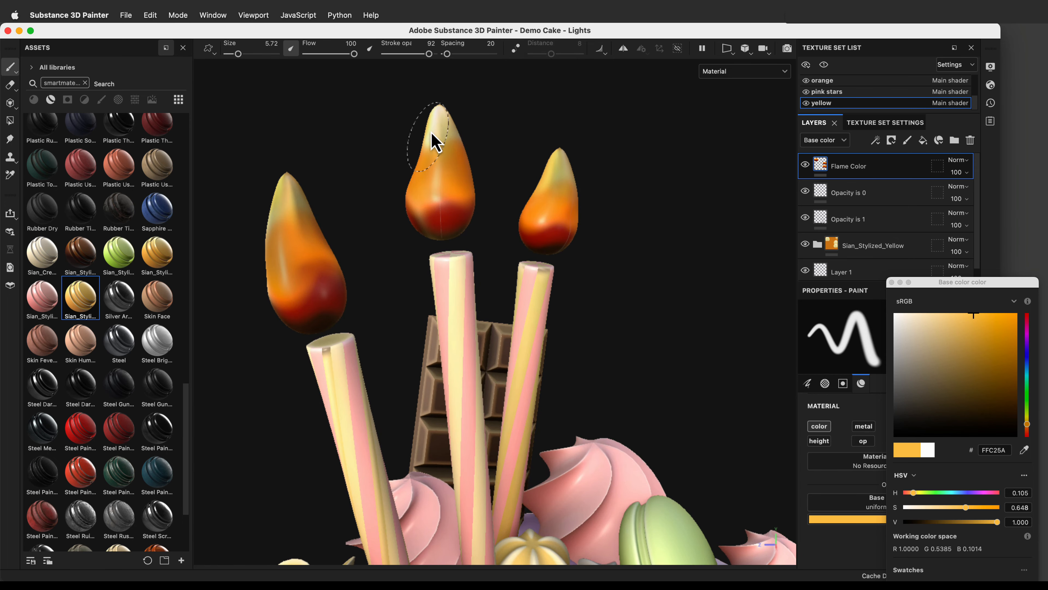
{"action": "left_click_drag", "start_coordinate": [425, 143], "coordinate": [428, 114]}
{"action": "left_click", "coordinate": [300, 222]}
{"action": "left_click_drag", "start_coordinate": [537, 168], "coordinate": [541, 179]}
{"action": "mouse_move", "coordinate": [663, 271]}
{"action": "left_mouse_down", "text": "alt"}
{"action": "mouse_move", "coordinate": [586, 290]}
{"action": "mouse_move", "coordinate": [763, 284]}
{"action": "left_mouse_up", "text": "alt"}
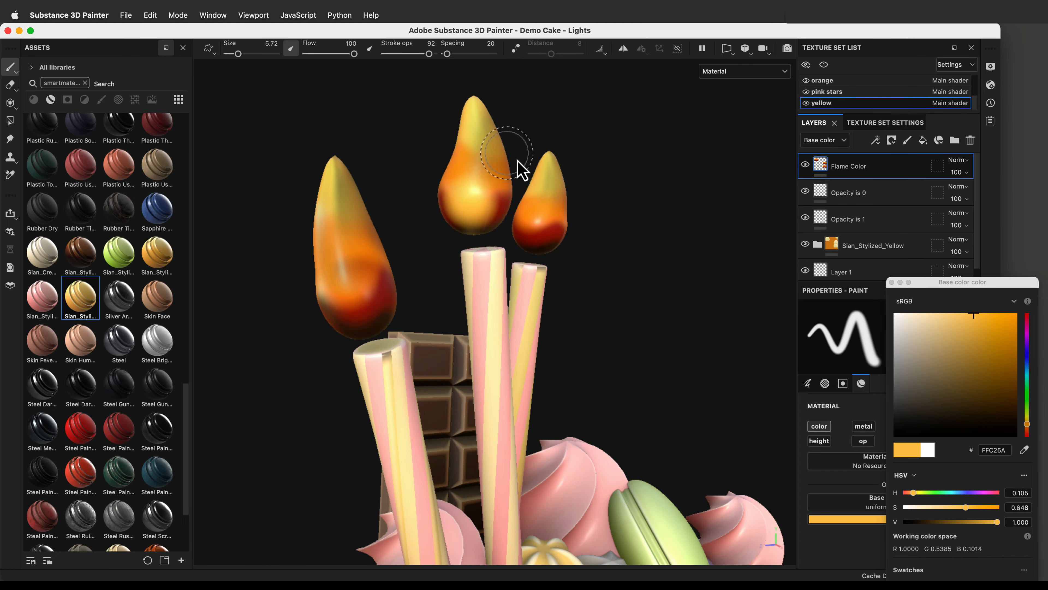
Undo the last yellow stroke on the middle flame and lower the brush's stroke opacity to 18.
{"action": "left_click_drag", "start_coordinate": [660, 323], "coordinate": [542, 324], "text": "alt"}
{"action": "key", "text": "super+z"}
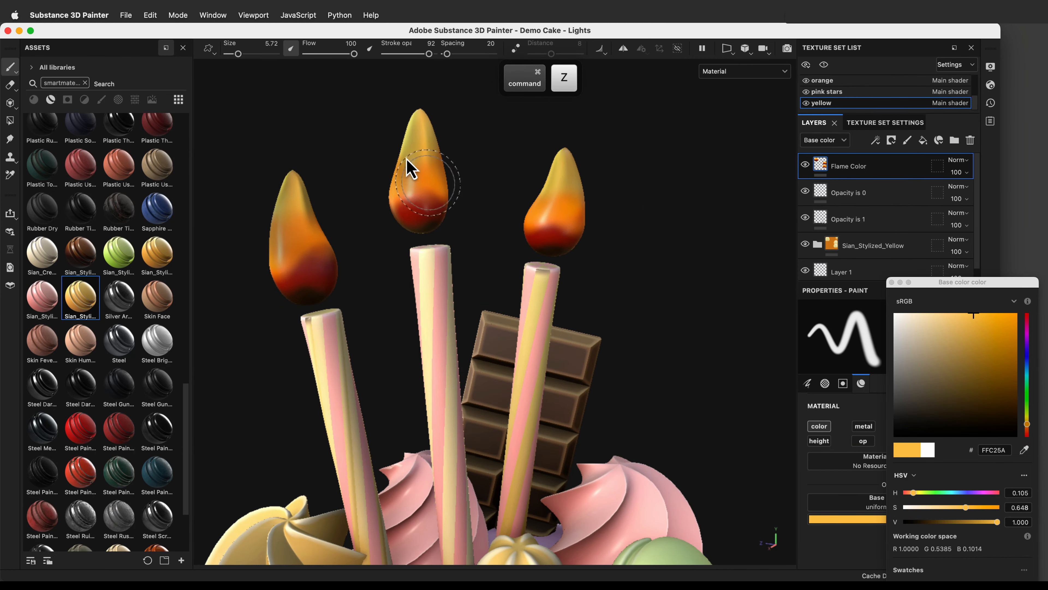
{"action": "left_click", "coordinate": [393, 54]}
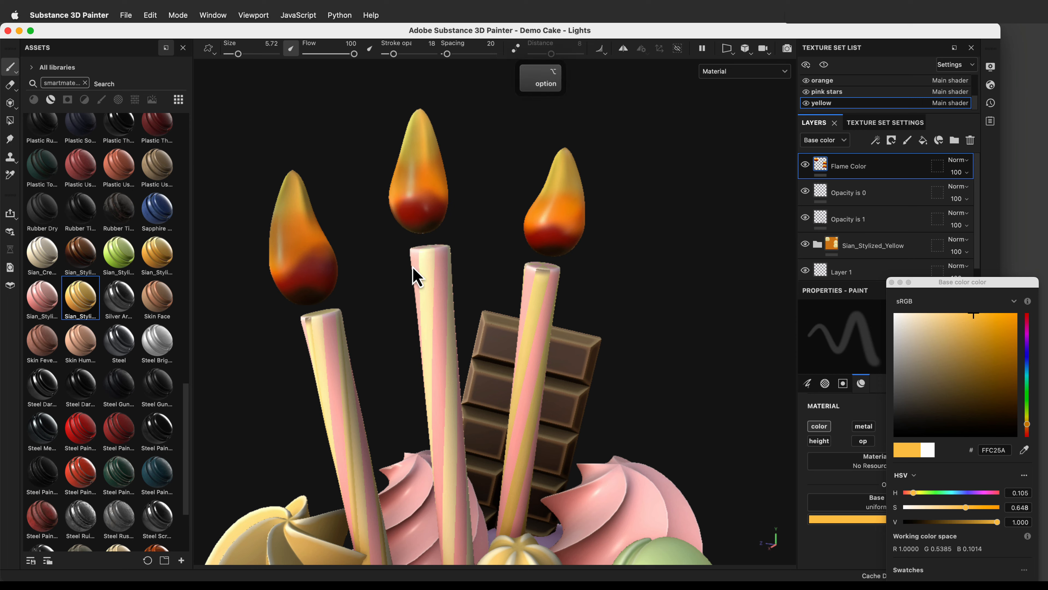
{"action": "left_click_drag", "start_coordinate": [416, 276], "coordinate": [493, 248], "text": "alt"}
{"action": "left_click_drag", "start_coordinate": [435, 136], "coordinate": [653, 295], "text": "alt"}
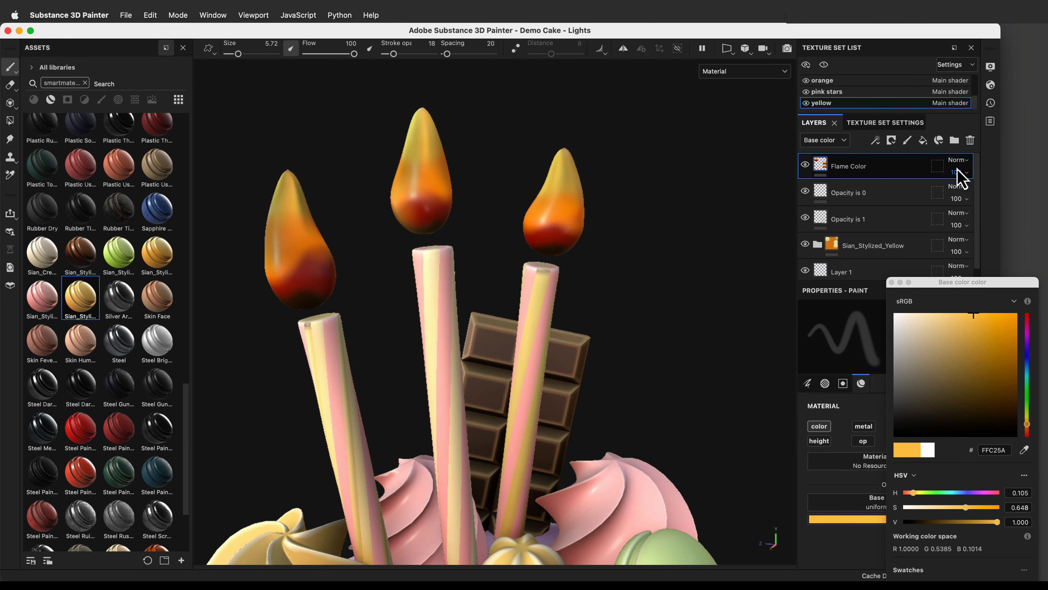
Close the color picker and try the Overlay, Screen, Color burn and Tint blend modes on the Flame Color layer.
{"action": "left_click", "coordinate": [891, 282]}
{"action": "left_click", "coordinate": [957, 160]}
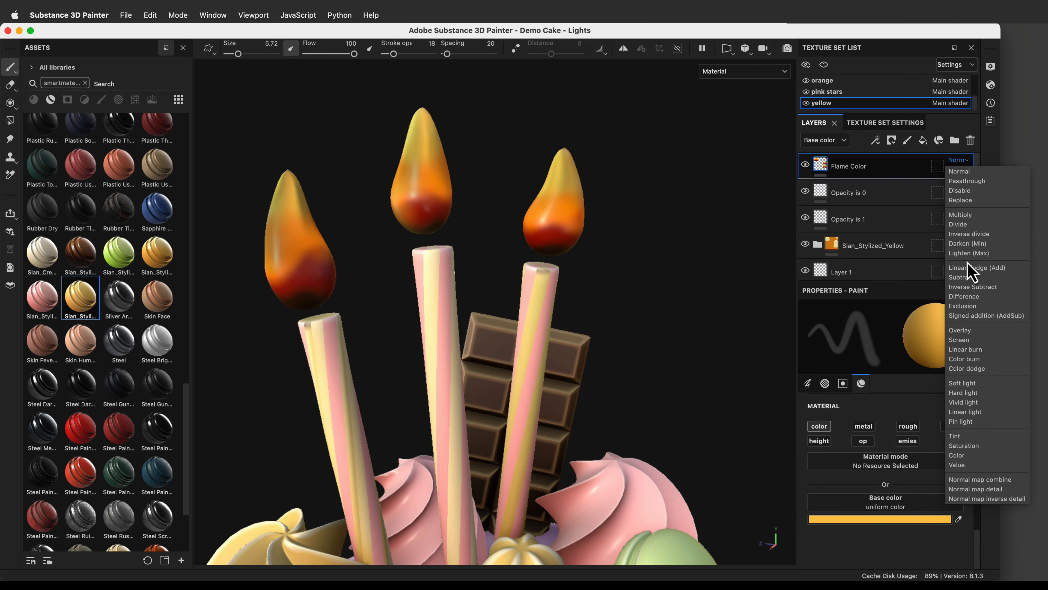
{"action": "left_click", "coordinate": [953, 330]}
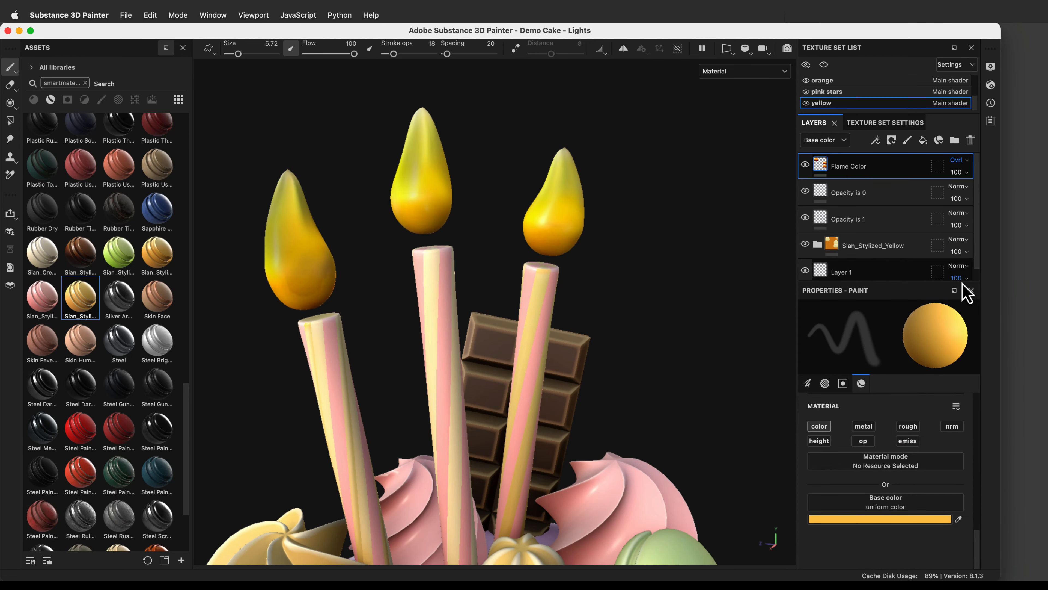
{"action": "left_click", "coordinate": [964, 160]}
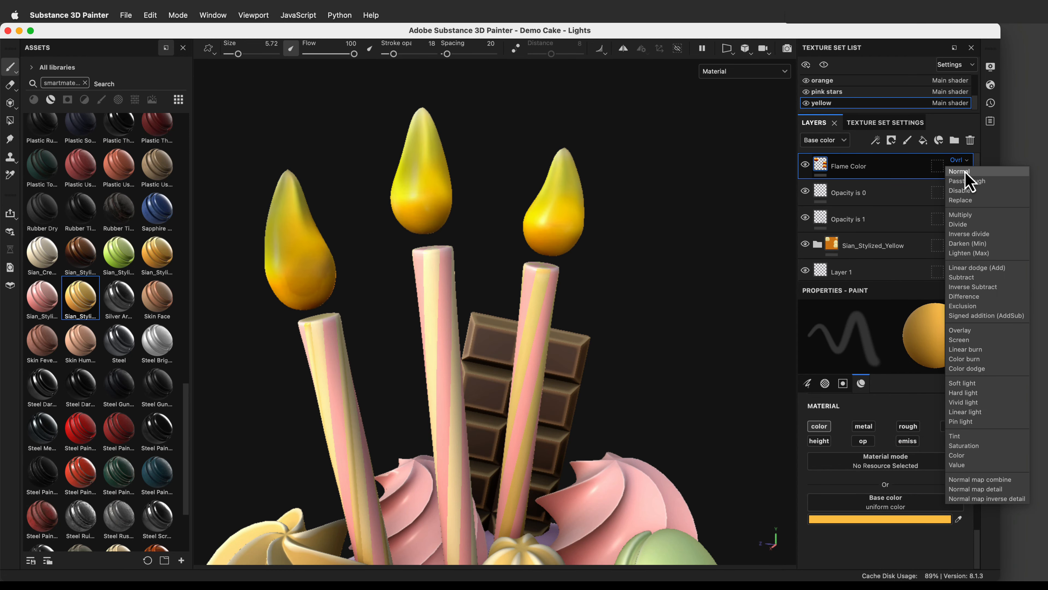
{"action": "left_click", "coordinate": [964, 340]}
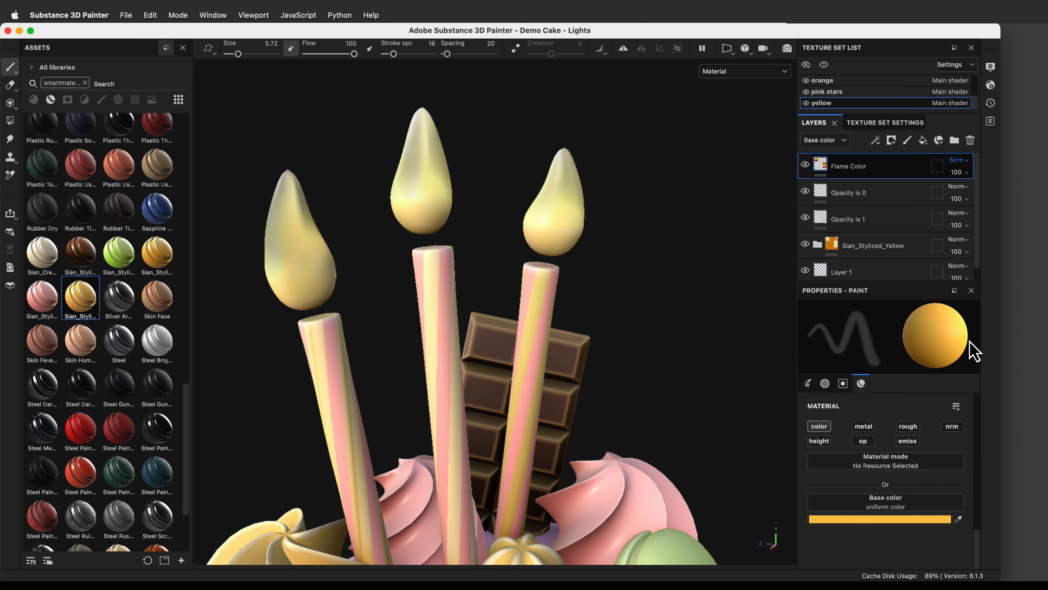
{"action": "left_click", "coordinate": [956, 161]}
{"action": "left_click", "coordinate": [959, 363]}
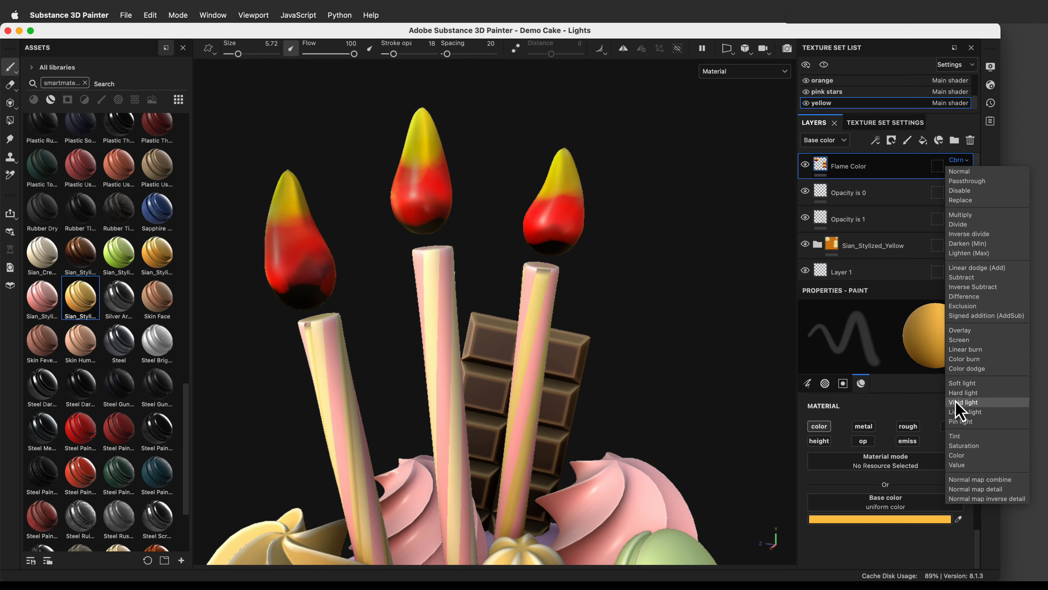
{"action": "left_click", "coordinate": [957, 436]}
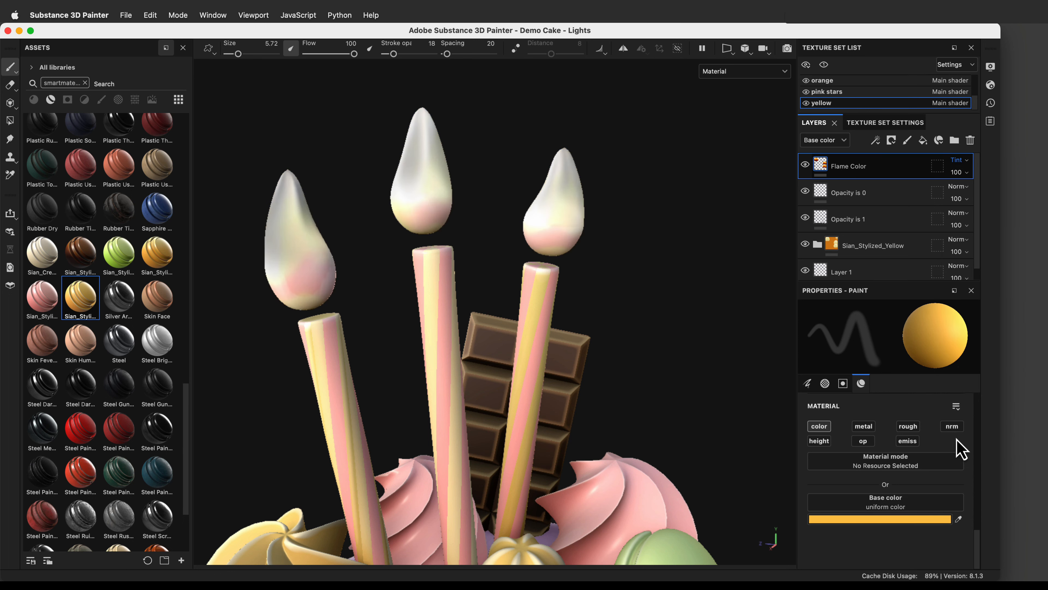
Set the Flame Color layer's blend mode to Overlay, trying its opacity at 42 before returning it to 100.
{"action": "left_click", "coordinate": [958, 161]}
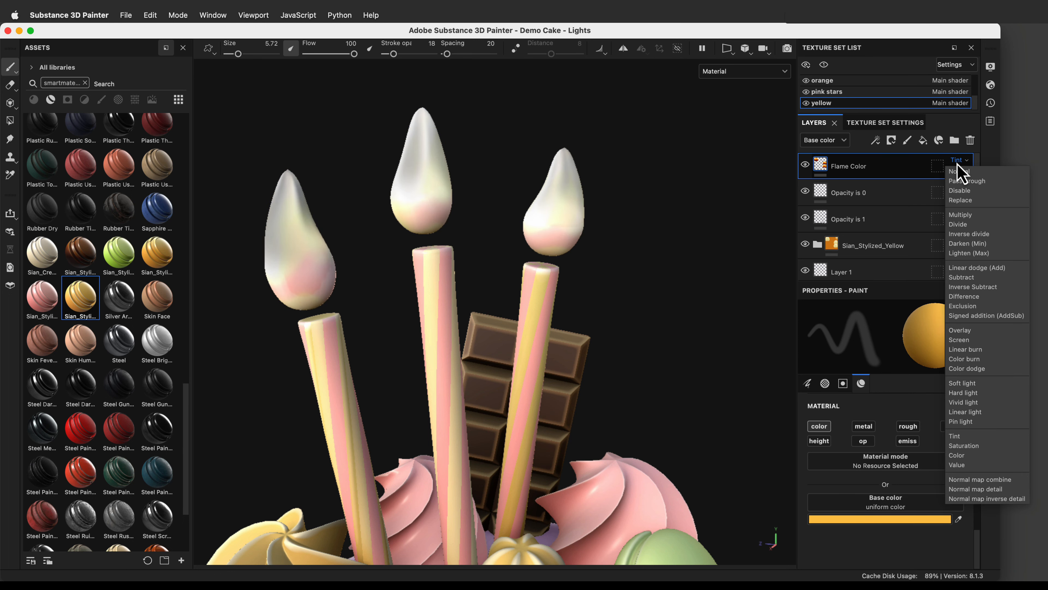
{"action": "left_click", "coordinate": [960, 330]}
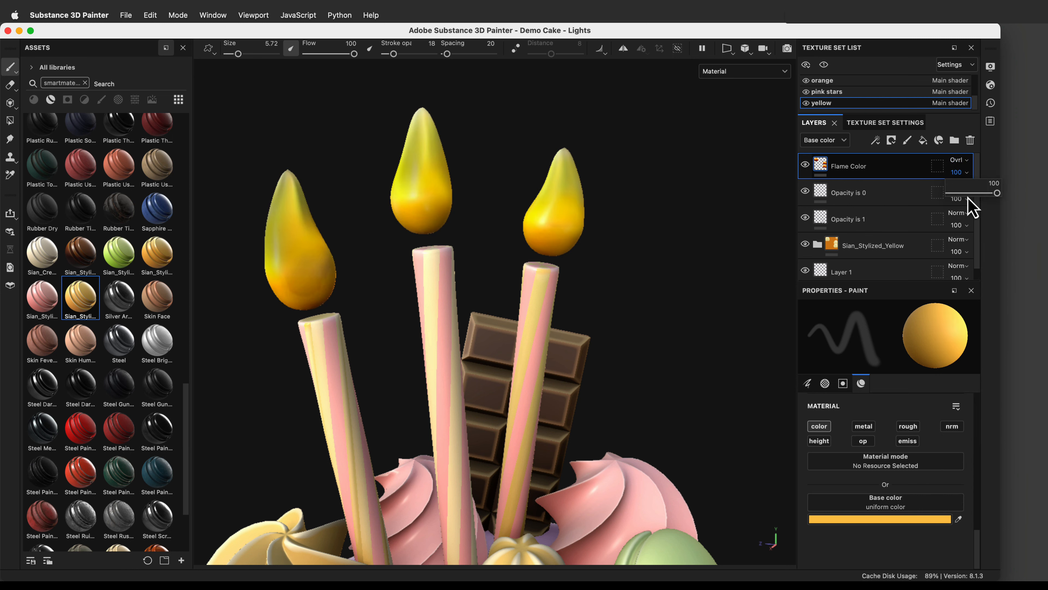
{"action": "left_click", "coordinate": [967, 193]}
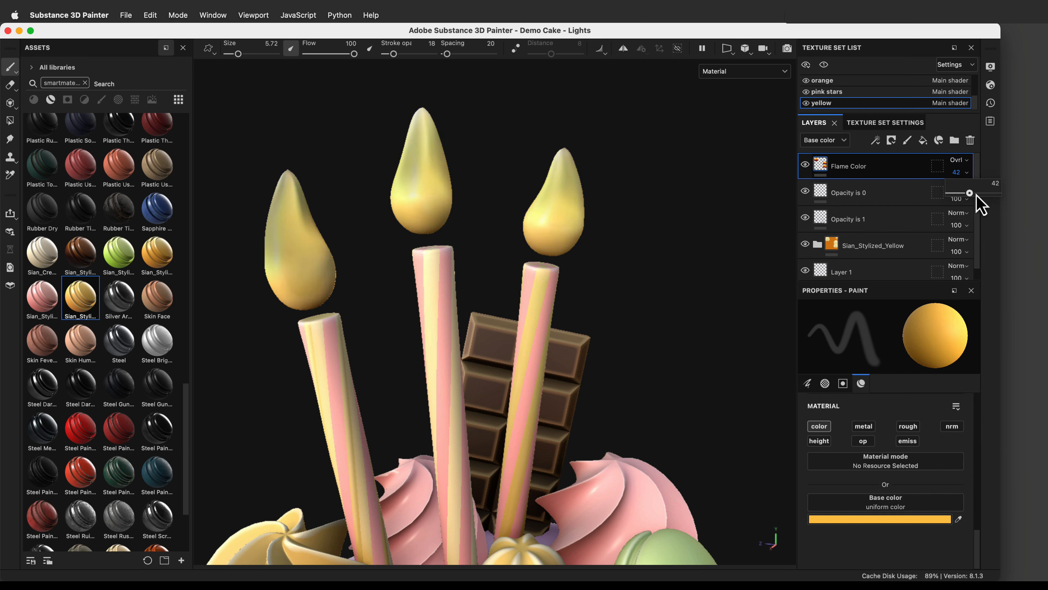
{"action": "left_click_drag", "start_coordinate": [969, 194], "coordinate": [1006, 205]}
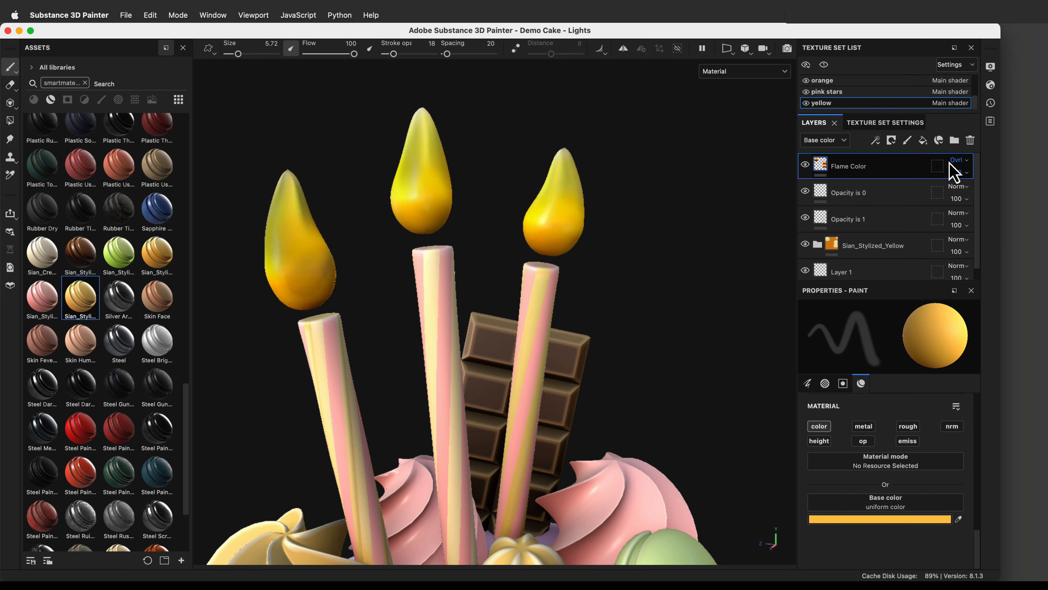
Duplicate the Flame Color layer.
{"action": "right_click", "coordinate": [896, 171]}
{"action": "left_click", "coordinate": [929, 275]}
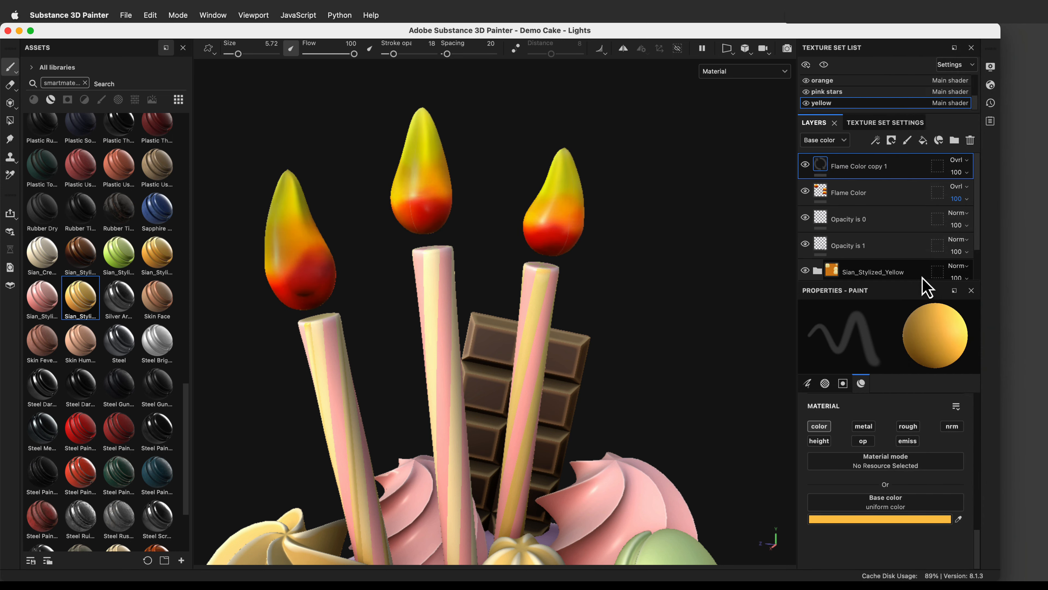
Set the duplicated flame color layer's blend mode to Normal and its opacity to 38.
{"action": "left_click", "coordinate": [960, 165]}
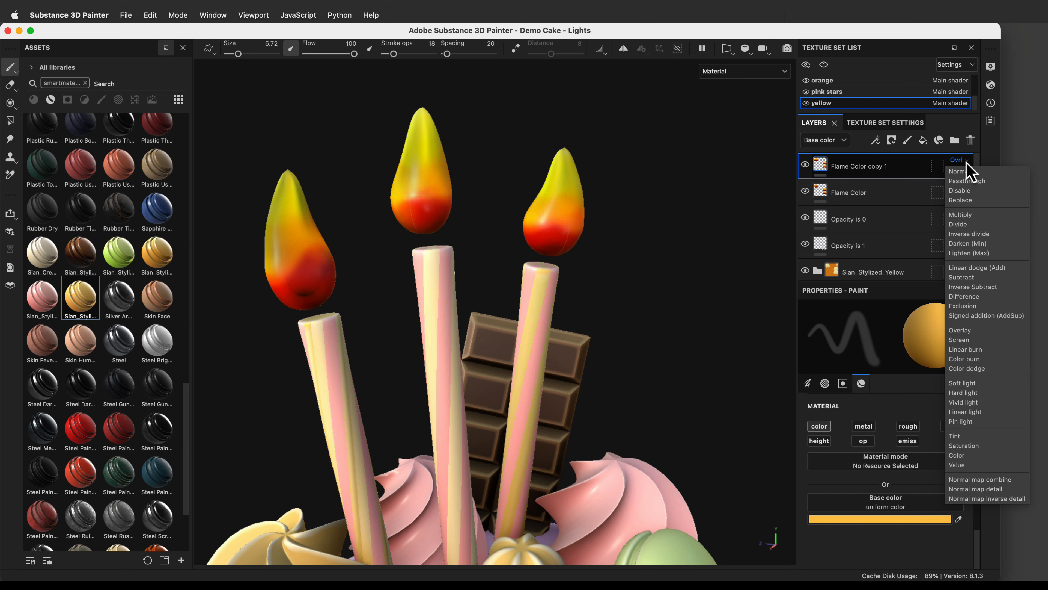
{"action": "left_click", "coordinate": [968, 178]}
{"action": "left_click", "coordinate": [958, 199]}
{"action": "type", "text": "8"}
{"action": "key", "text": "Return"}
{"action": "left_click", "coordinate": [958, 199]}
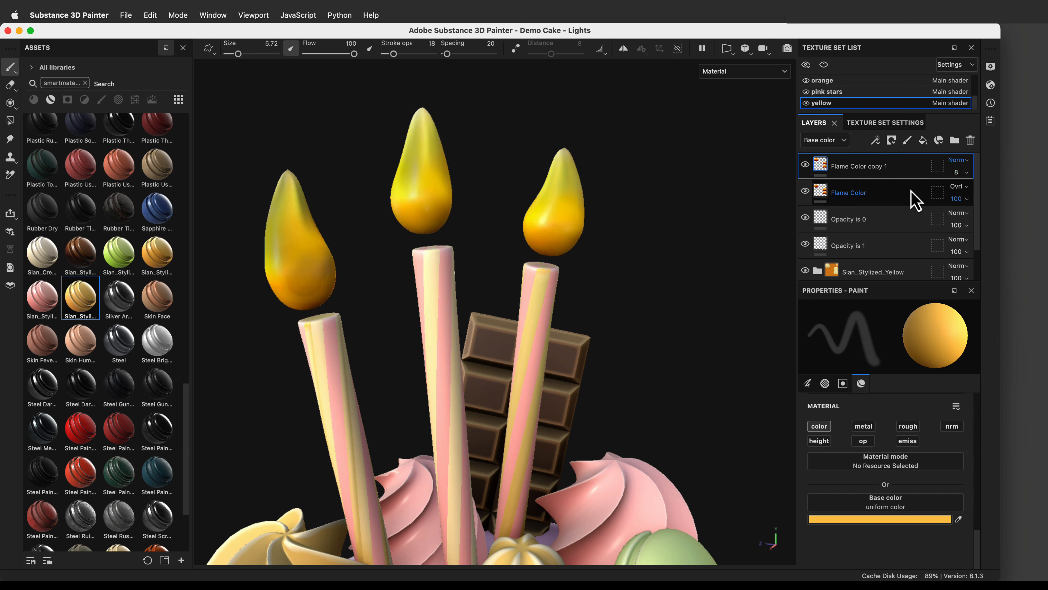
{"action": "left_click", "coordinate": [967, 173]}
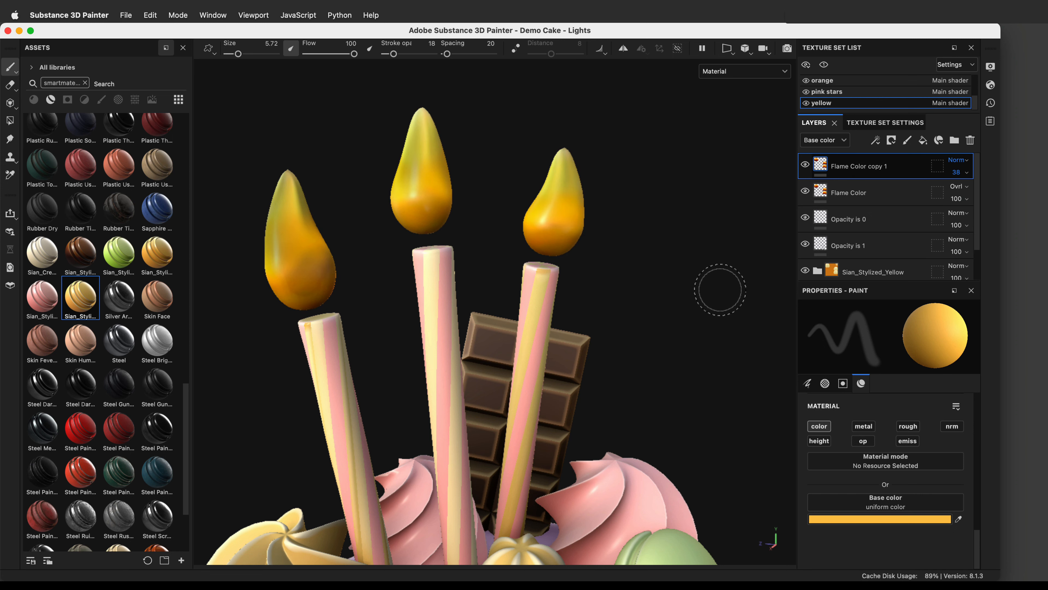
Add a new paint layer above the duplicated flame color layer and name it Emissive.
{"action": "right_click_drag", "start_coordinate": [720, 289], "coordinate": [686, 175], "text": "alt"}
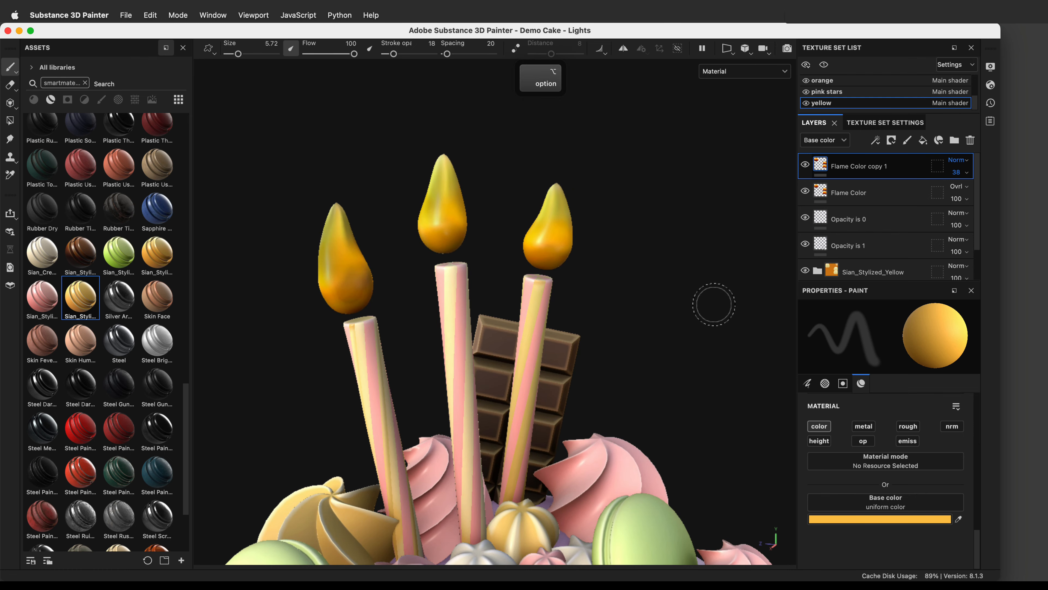
{"action": "middle_click_drag", "start_coordinate": [713, 304], "coordinate": [726, 268], "text": "alt"}
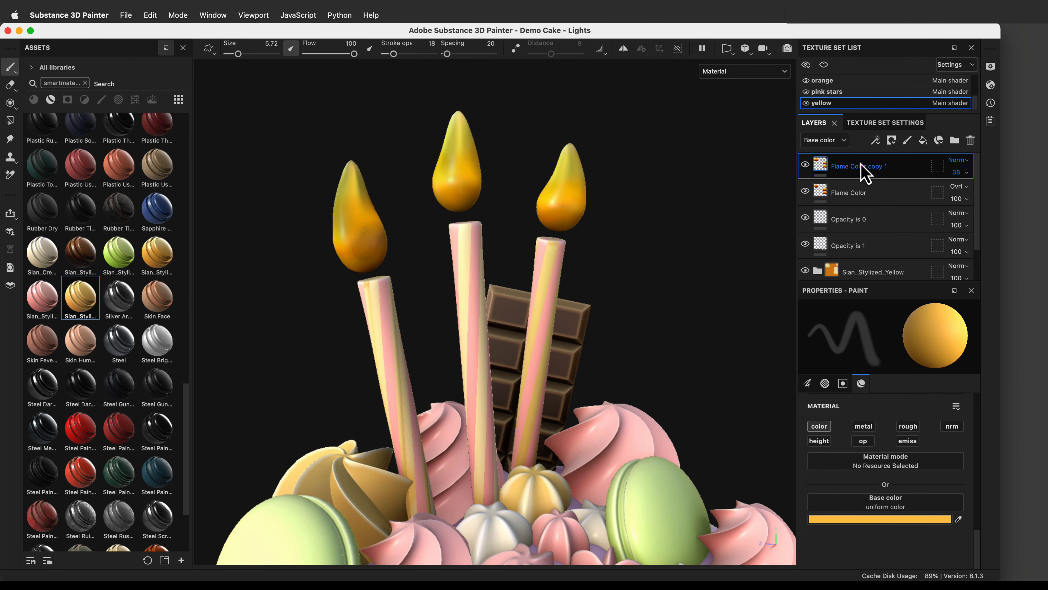
{"action": "left_click", "coordinate": [907, 140]}
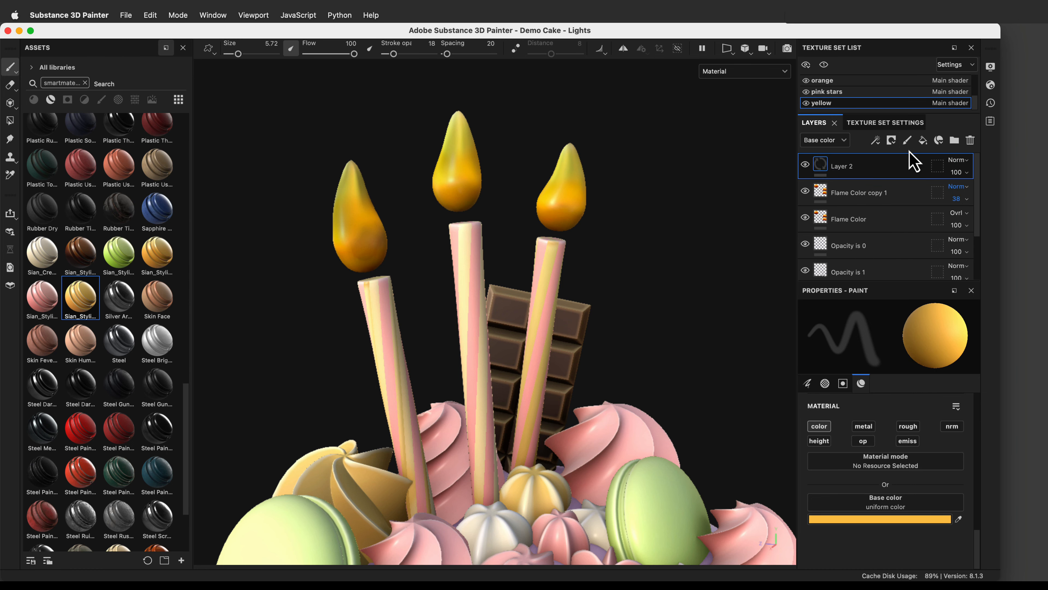
{"action": "double_click", "coordinate": [852, 167]}
{"action": "type", "text": "Emissive"}
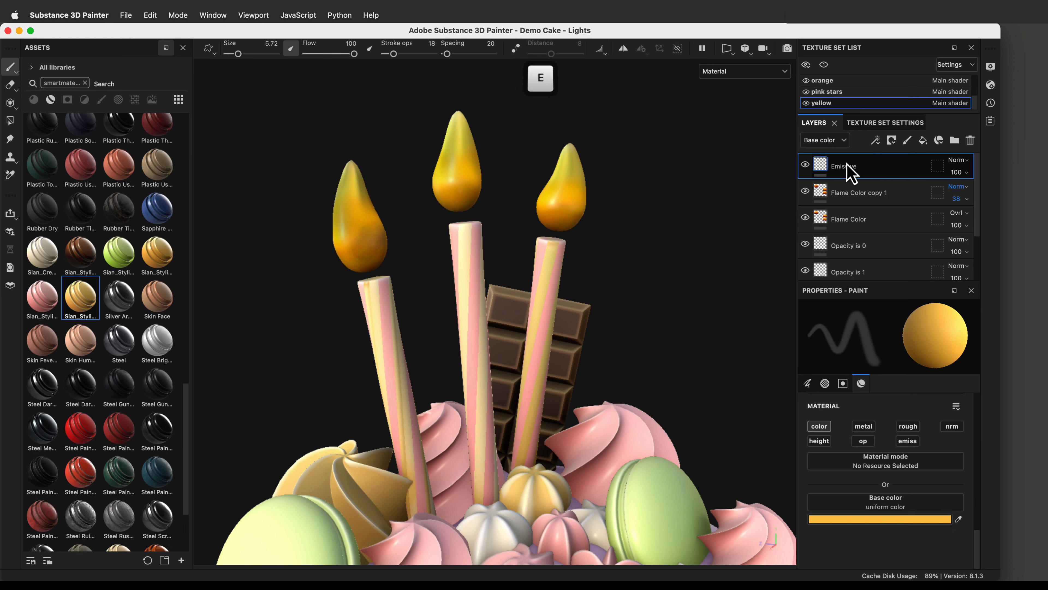
{"action": "key", "text": "Return"}
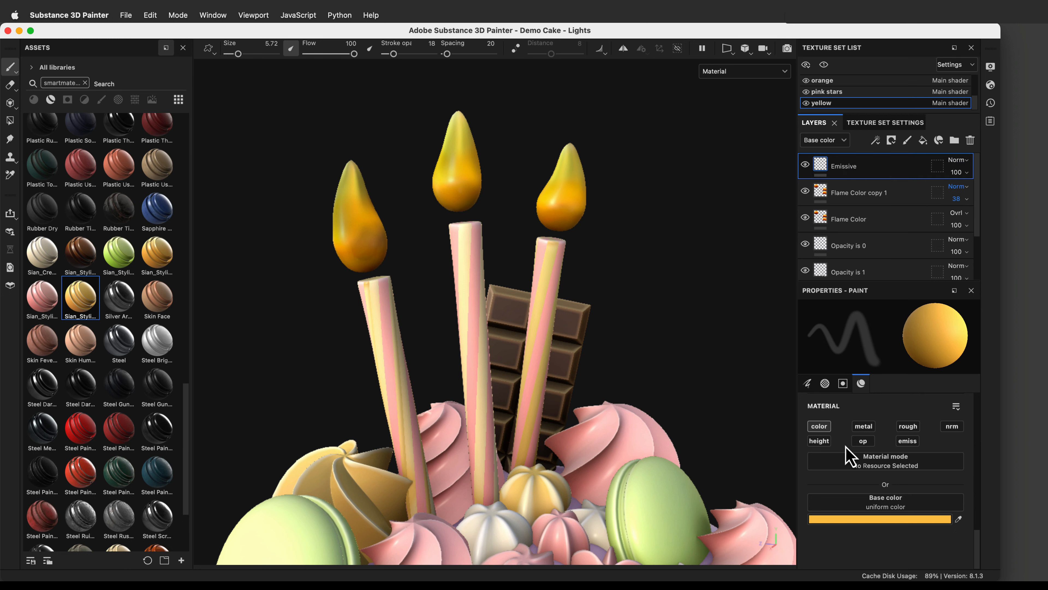
Limit the brush material to the emissive channel and choose a bright yellow emissive color.
{"action": "left_click", "coordinate": [822, 427]}
{"action": "left_click", "coordinate": [907, 441]}
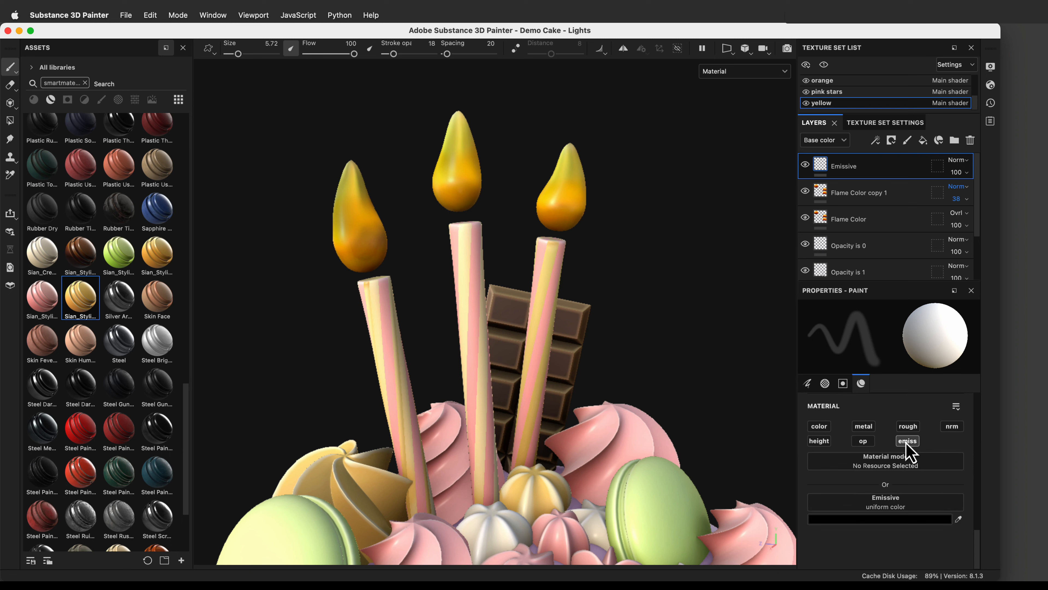
{"action": "left_click", "coordinate": [918, 519]}
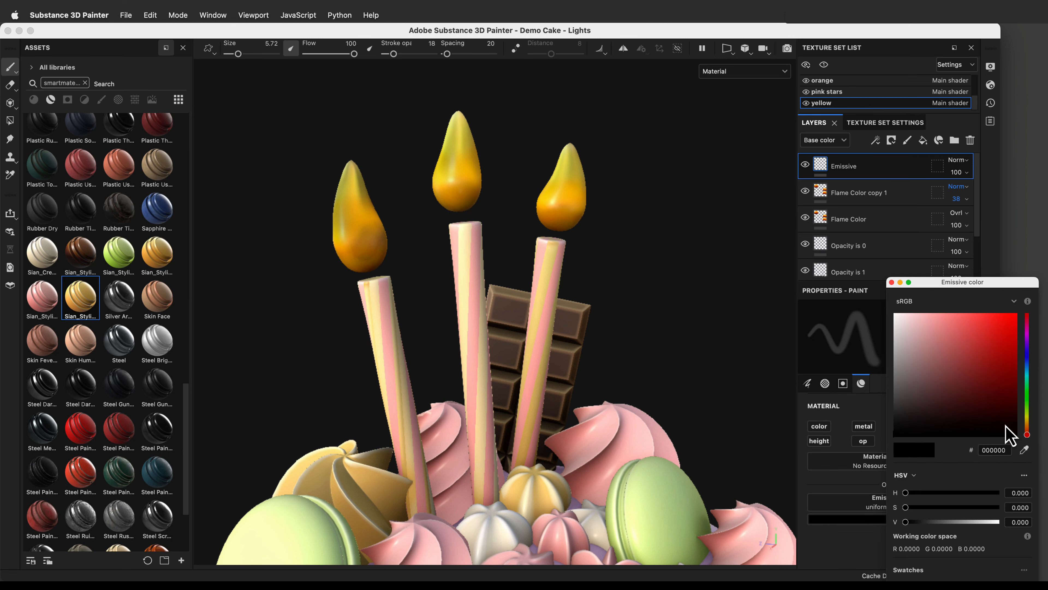
{"action": "left_click_drag", "start_coordinate": [1026, 434], "coordinate": [1027, 420]}
{"action": "left_click_drag", "start_coordinate": [980, 347], "coordinate": [964, 313]}
{"action": "left_click", "coordinate": [974, 315]}
{"action": "left_click", "coordinate": [892, 283]}
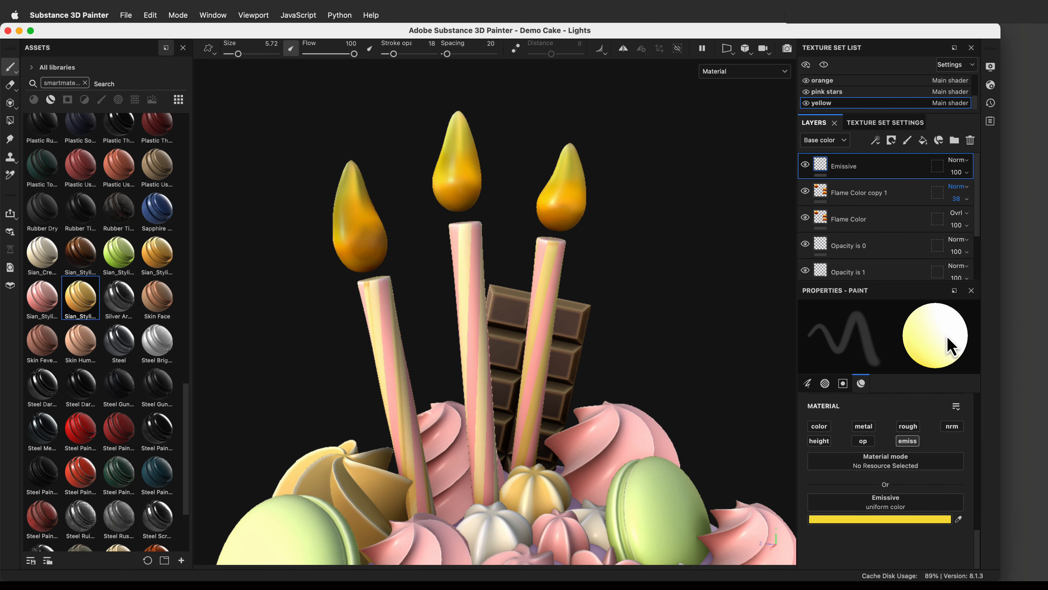
Paint yellow emission over all three candle flames from front and back, raising the brush's stroke opacity to 100 and finally 93.
{"action": "left_click_drag", "start_coordinate": [634, 324], "coordinate": [600, 239], "text": "alt"}
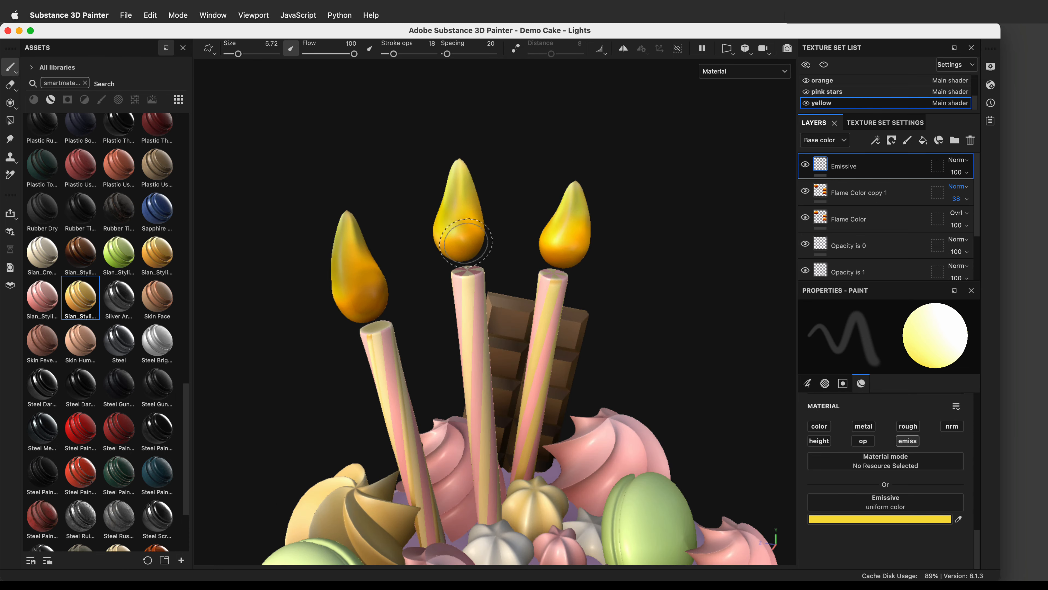
{"action": "left_click_drag", "start_coordinate": [361, 289], "coordinate": [342, 227]}
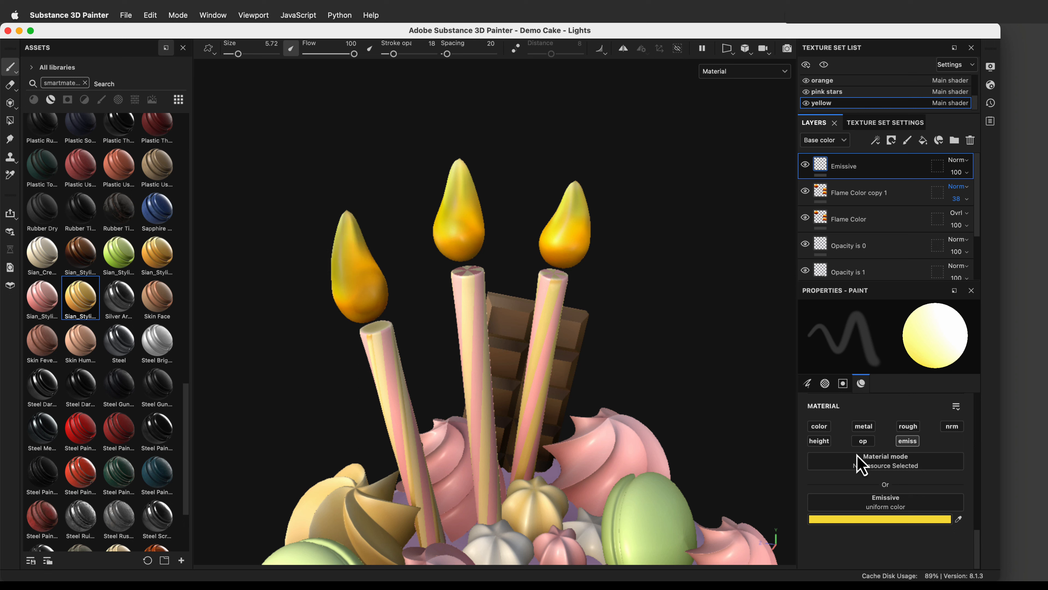
{"action": "mouse_move", "coordinate": [805, 416]}
{"action": "left_mouse_down", "text": "alt"}
{"action": "mouse_move", "coordinate": [831, 349]}
{"action": "mouse_move", "coordinate": [846, 348]}
{"action": "mouse_move", "coordinate": [789, 341]}
{"action": "left_mouse_up", "text": "alt"}
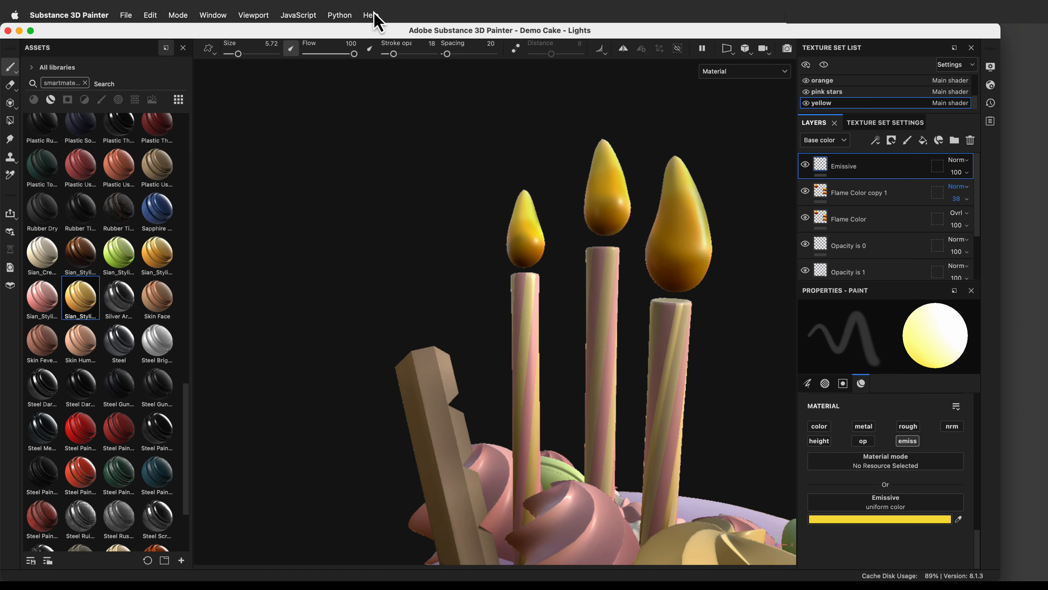
{"action": "left_click_drag", "start_coordinate": [394, 54], "coordinate": [465, 64]}
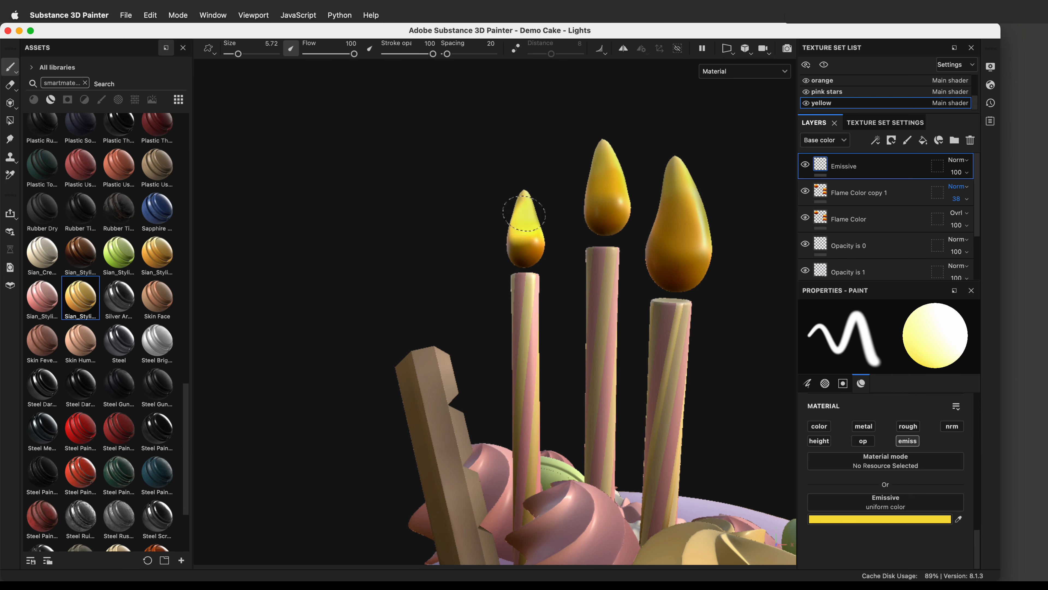
{"action": "left_click_drag", "start_coordinate": [524, 182], "coordinate": [570, 256], "text": "alt"}
{"action": "left_click_drag", "start_coordinate": [412, 54], "coordinate": [427, 58]}
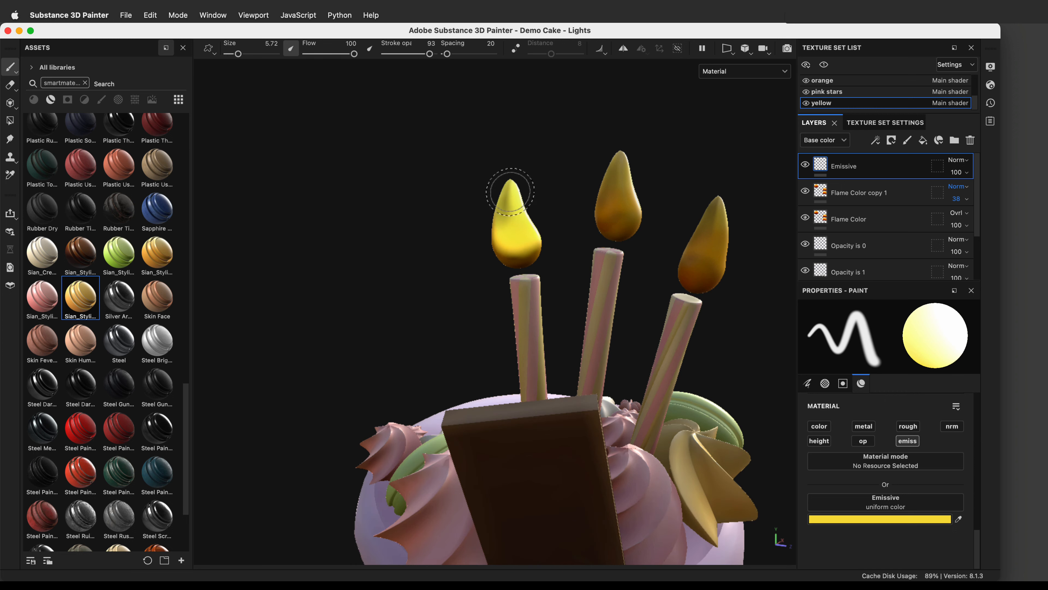
{"action": "mouse_move", "coordinate": [621, 211]}
{"action": "left_mouse_down"}
{"action": "mouse_move", "coordinate": [618, 187]}
{"action": "mouse_move", "coordinate": [601, 183]}
{"action": "mouse_move", "coordinate": [605, 207]}
{"action": "left_mouse_up"}
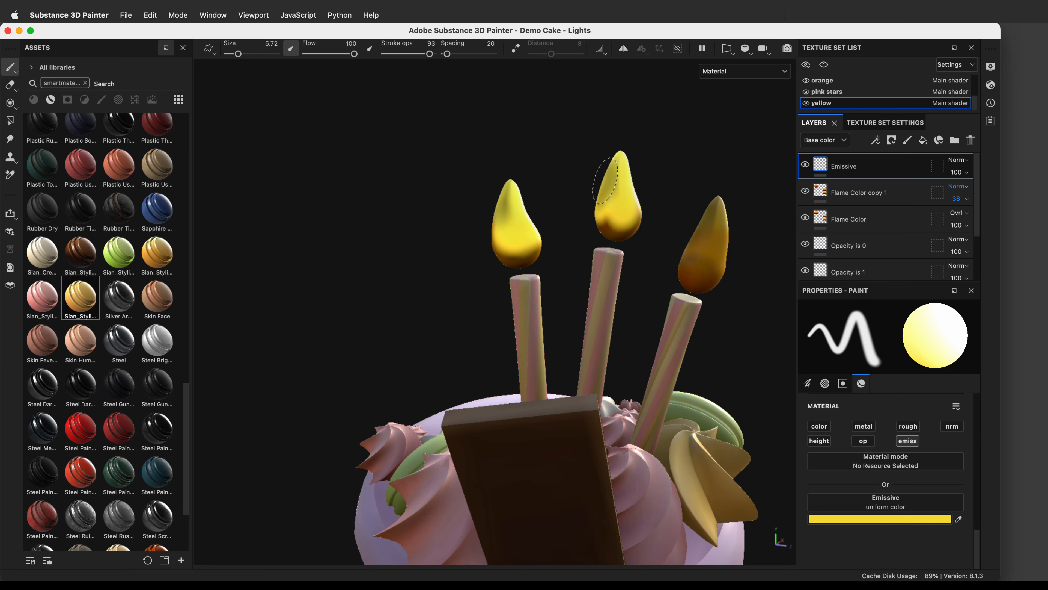
{"action": "mouse_move", "coordinate": [716, 264]}
{"action": "left_mouse_down"}
{"action": "mouse_move", "coordinate": [697, 225]}
{"action": "mouse_move", "coordinate": [707, 217]}
{"action": "mouse_move", "coordinate": [698, 258]}
{"action": "mouse_move", "coordinate": [739, 305]}
{"action": "mouse_move", "coordinate": [678, 316]}
{"action": "mouse_move", "coordinate": [402, 304]}
{"action": "mouse_move", "coordinate": [562, 304]}
{"action": "mouse_move", "coordinate": [424, 274]}
{"action": "mouse_move", "coordinate": [450, 269]}
{"action": "mouse_move", "coordinate": [671, 290]}
{"action": "left_mouse_up"}
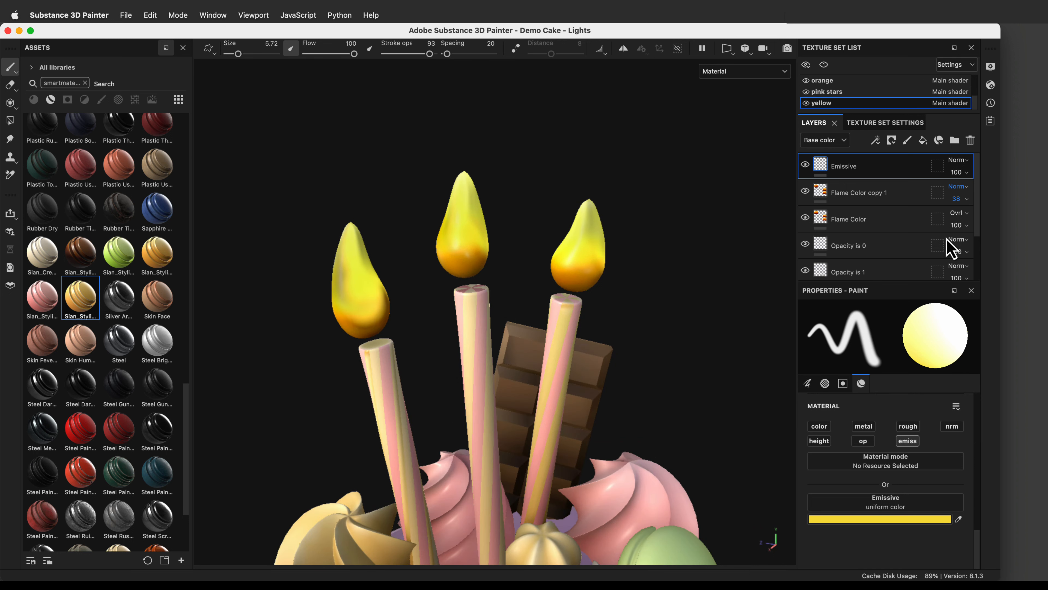
Set the main shader's Emissive Intensity to 6.25, after trying stronger values such as 25.99.
{"action": "key", "text": "alt"}
{"action": "right_click_drag", "start_coordinate": [688, 310], "coordinate": [704, 155], "text": "alt"}
{"action": "middle_click_drag", "start_coordinate": [704, 154], "coordinate": [707, 327], "text": "alt"}
{"action": "left_click", "coordinate": [990, 85]}
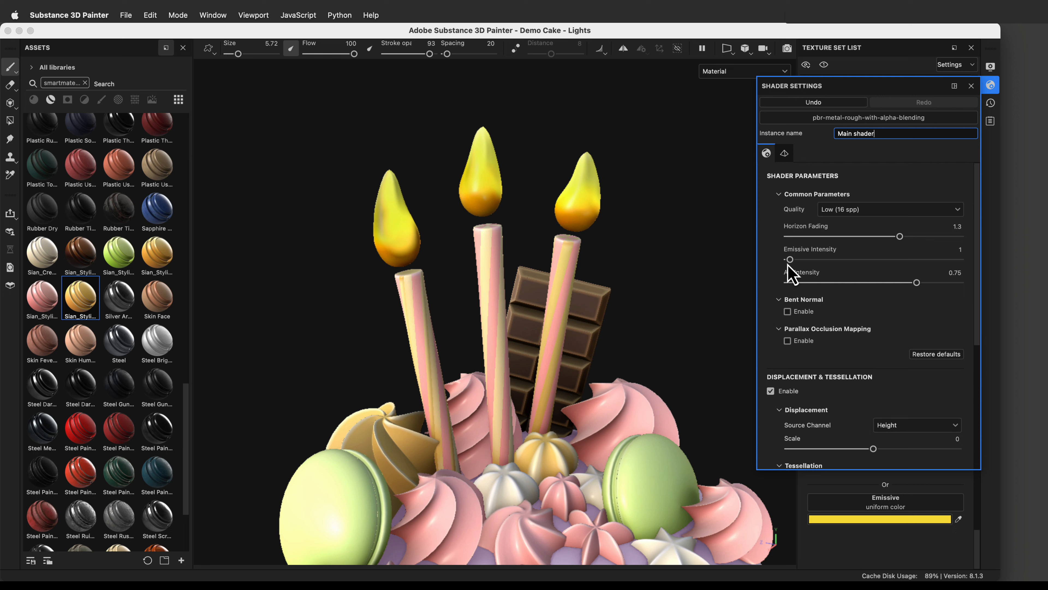
{"action": "left_click_drag", "start_coordinate": [790, 260], "coordinate": [967, 264]}
{"action": "left_click_drag", "start_coordinate": [883, 261], "coordinate": [833, 261]}
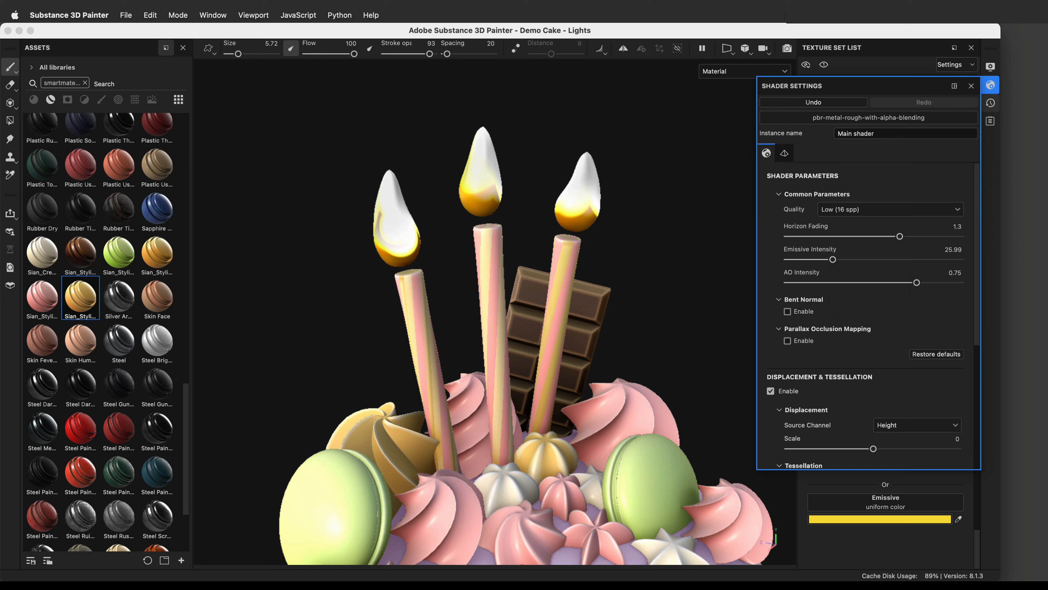
{"action": "left_click_drag", "start_coordinate": [832, 260], "coordinate": [802, 259]}
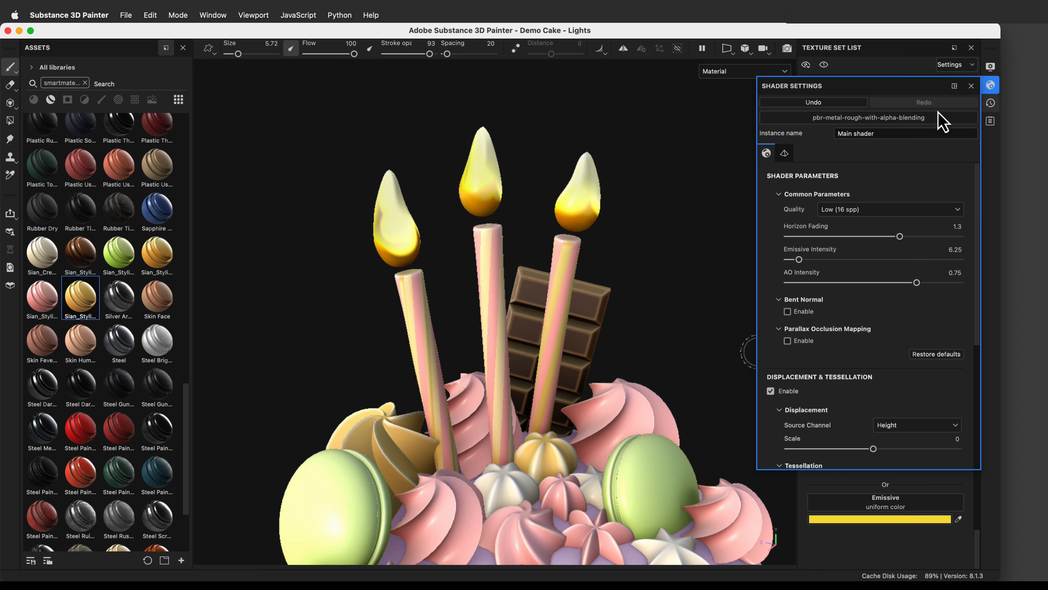
{"action": "left_click", "coordinate": [990, 86]}
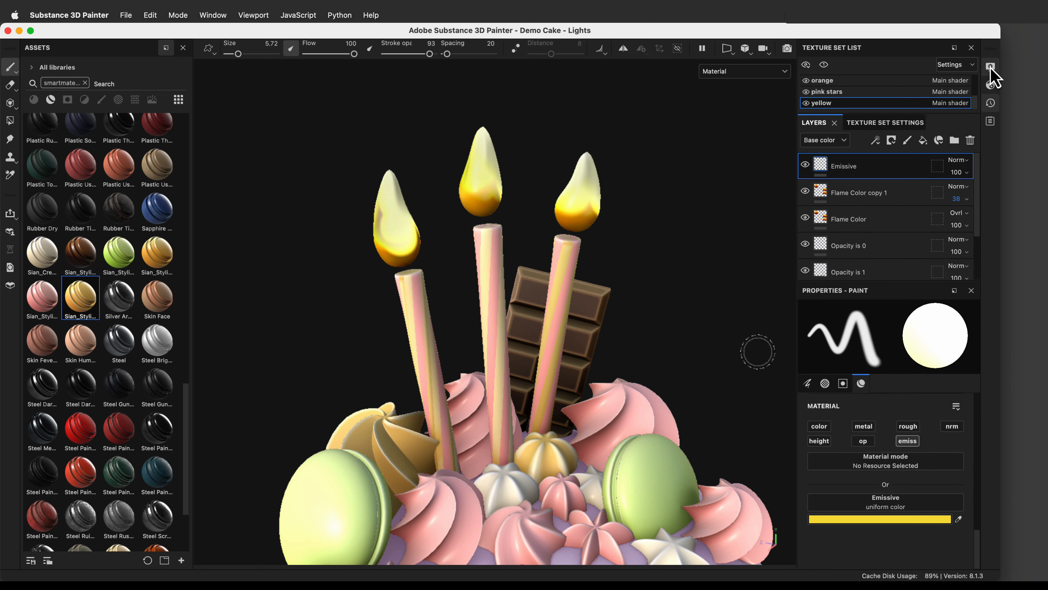
Activate post effects in the display settings and enable the Glare effect.
{"action": "left_click", "coordinate": [990, 68]}
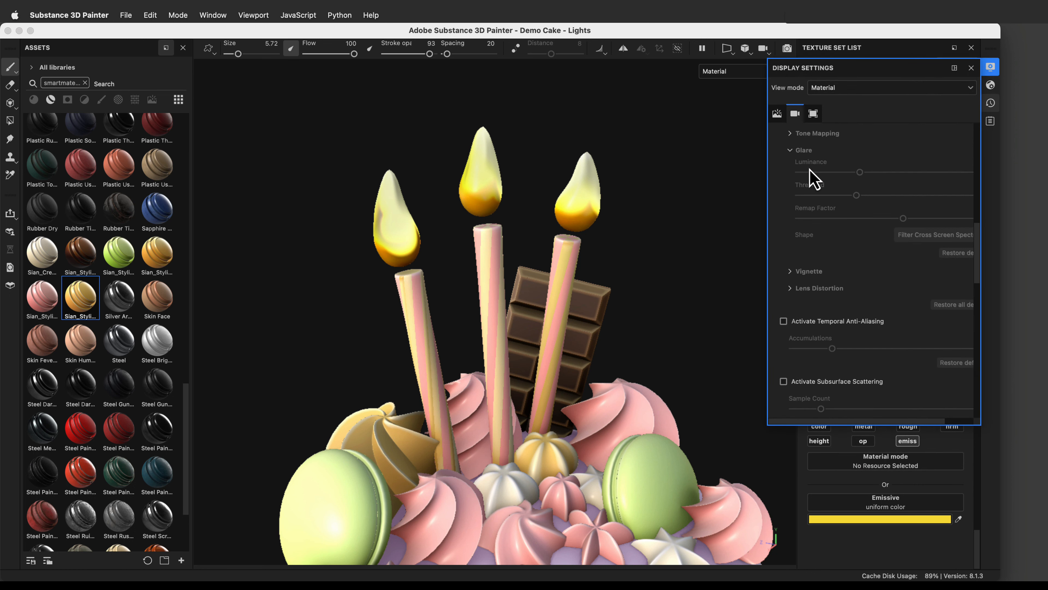
{"action": "scroll", "coordinate": [808, 186], "scroll_direction": "up", "scroll_amount": 10}
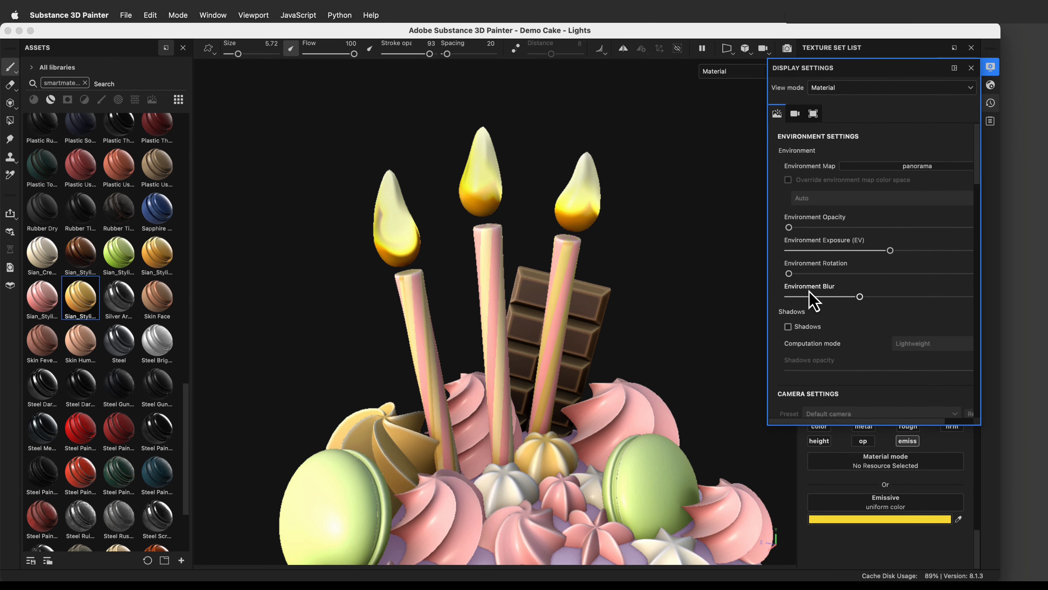
{"action": "scroll", "coordinate": [810, 300], "scroll_direction": "down", "scroll_amount": 5}
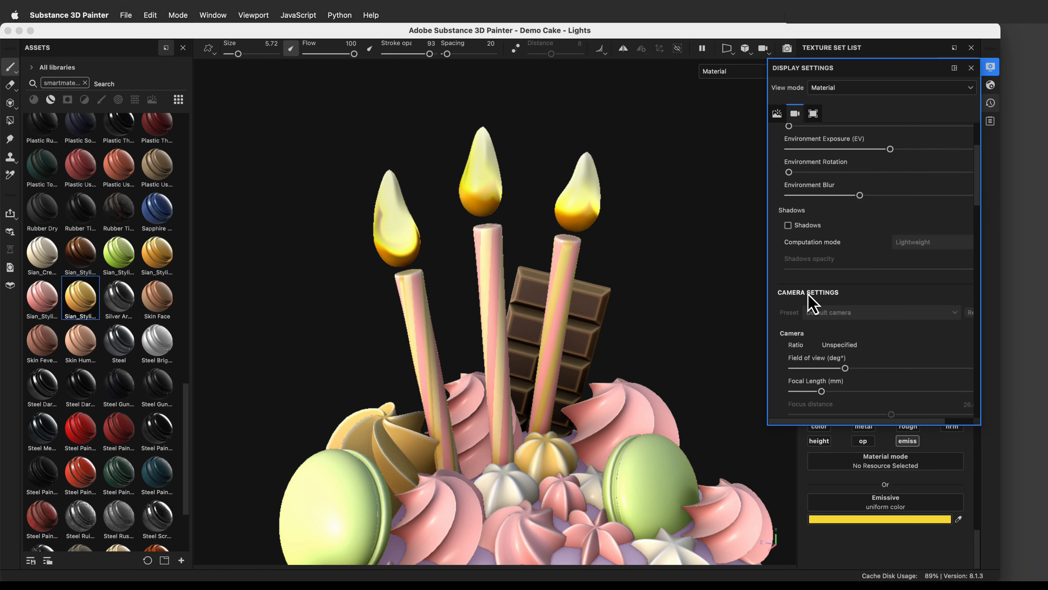
{"action": "scroll", "coordinate": [810, 301], "scroll_direction": "down", "scroll_amount": 14}
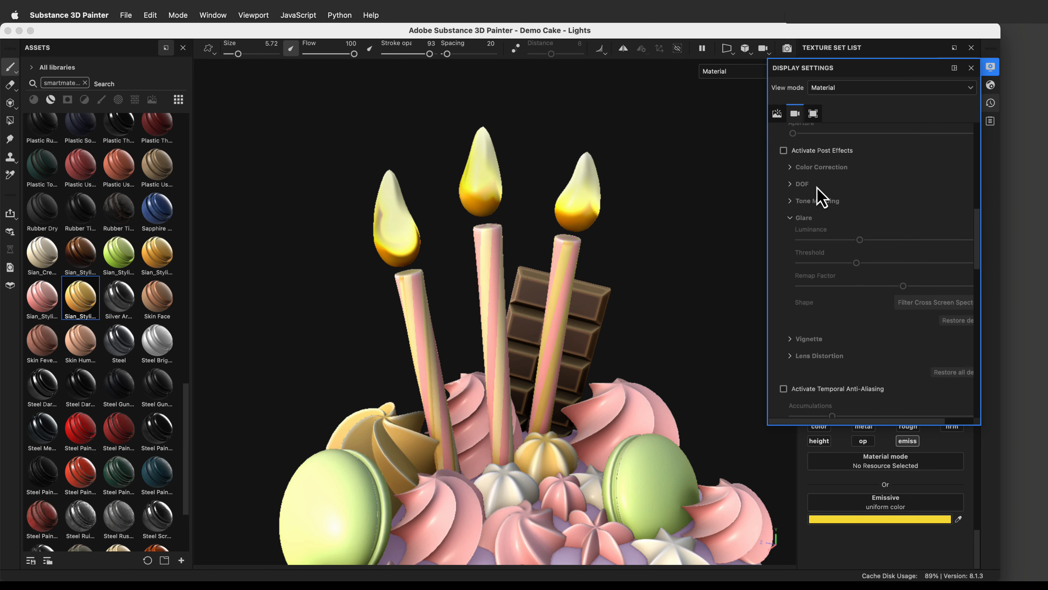
{"action": "left_click", "coordinate": [784, 152]}
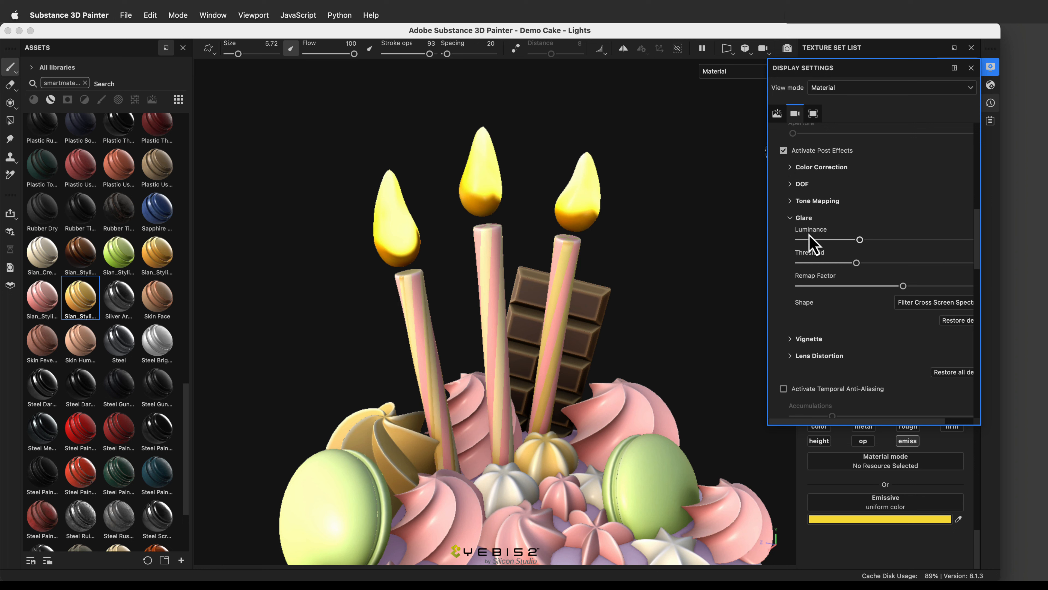
{"action": "left_click", "coordinate": [790, 219]}
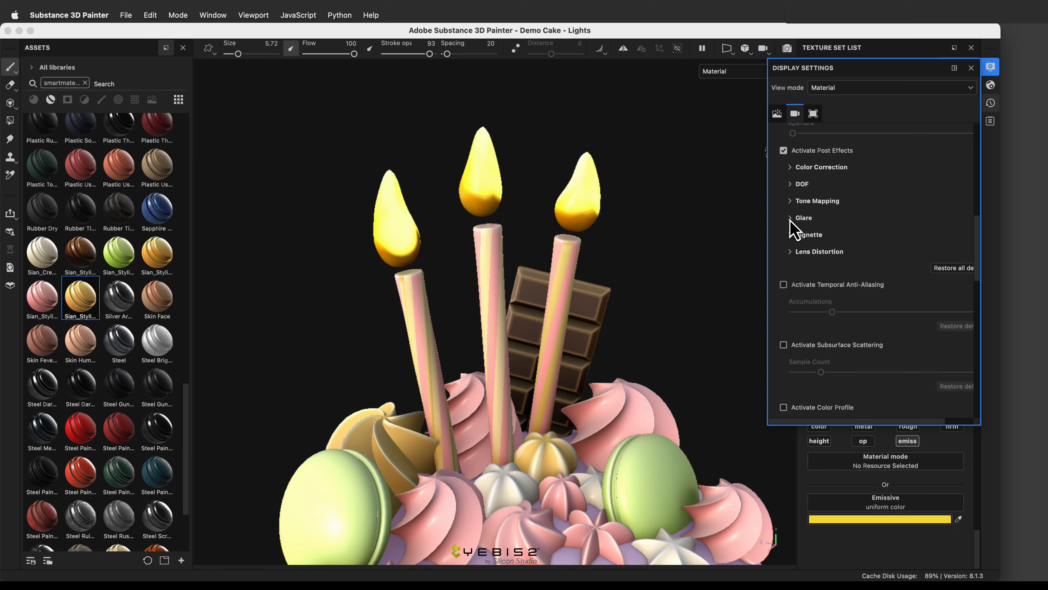
{"action": "left_click", "coordinate": [790, 219]}
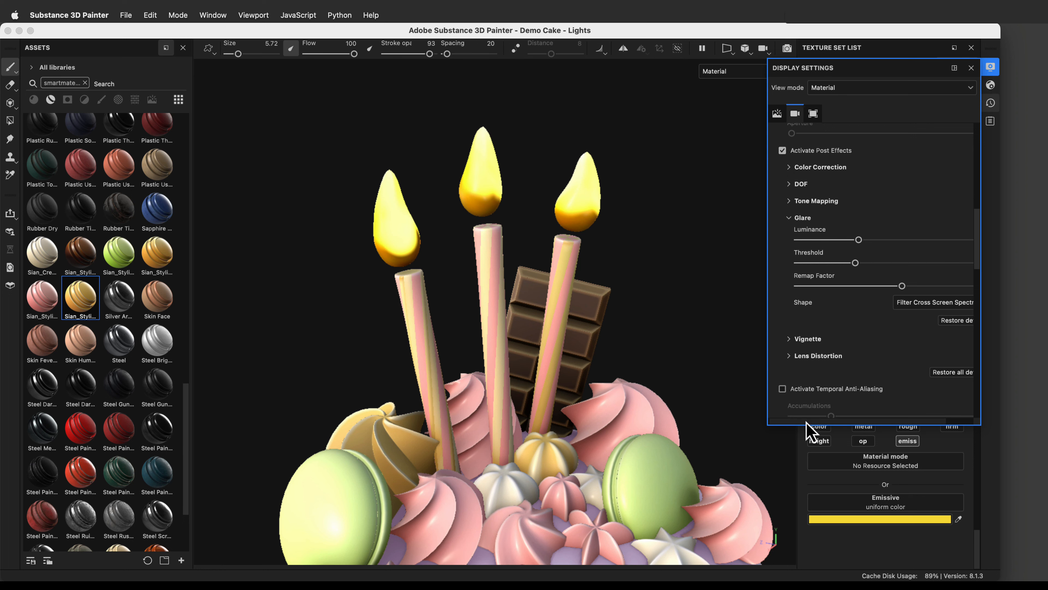
{"action": "scroll", "coordinate": [807, 422], "scroll_direction": "right", "scroll_amount": 2}
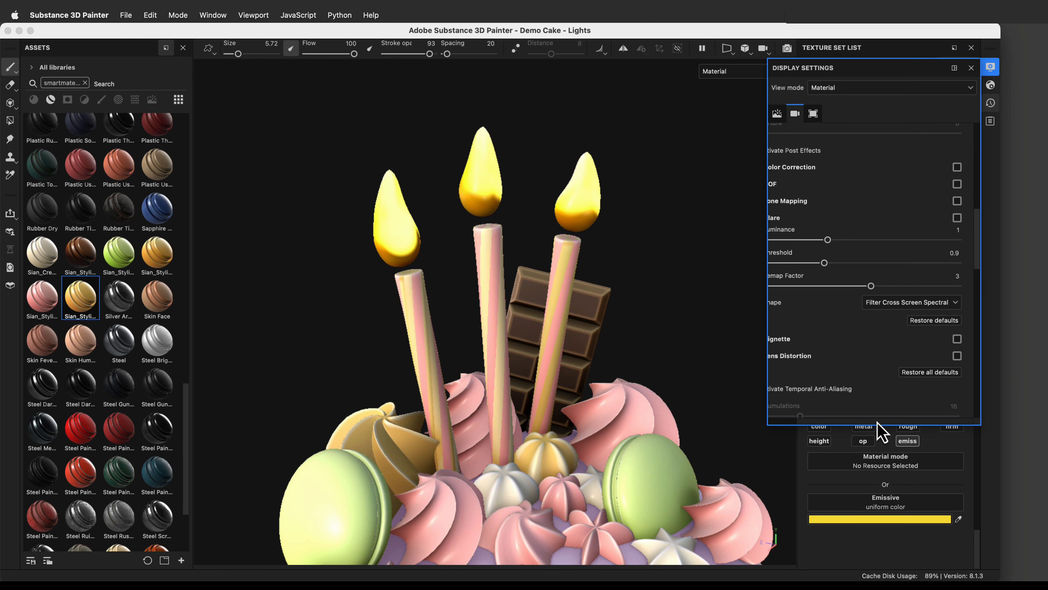
{"action": "left_click", "coordinate": [957, 218]}
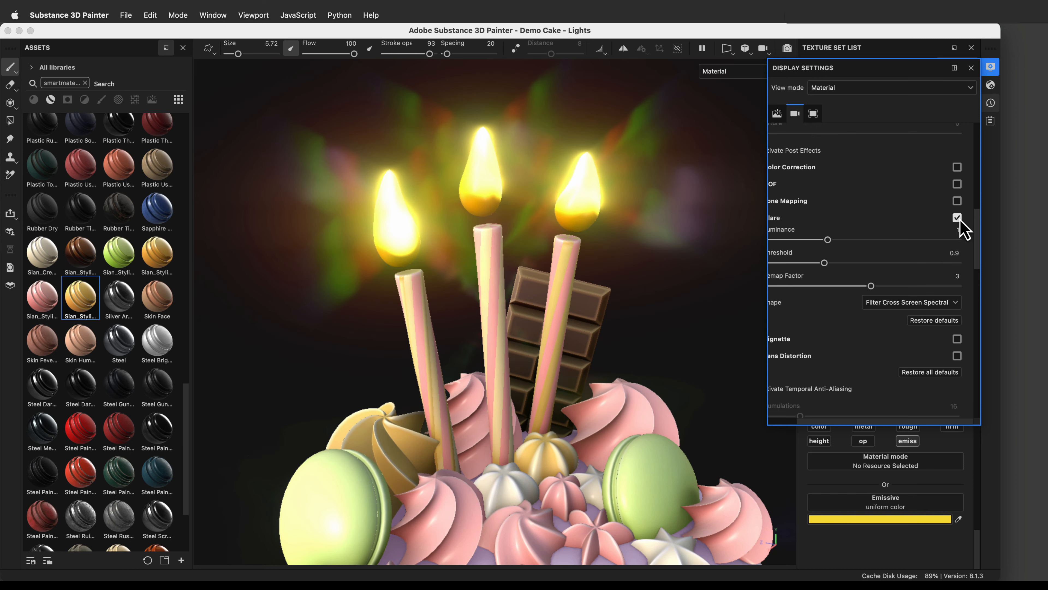
Try the Bloom, Lens Flare, Standard and Cheap Lens shapes for the Glare effect.
{"action": "left_click_drag", "start_coordinate": [862, 418], "coordinate": [845, 418]}
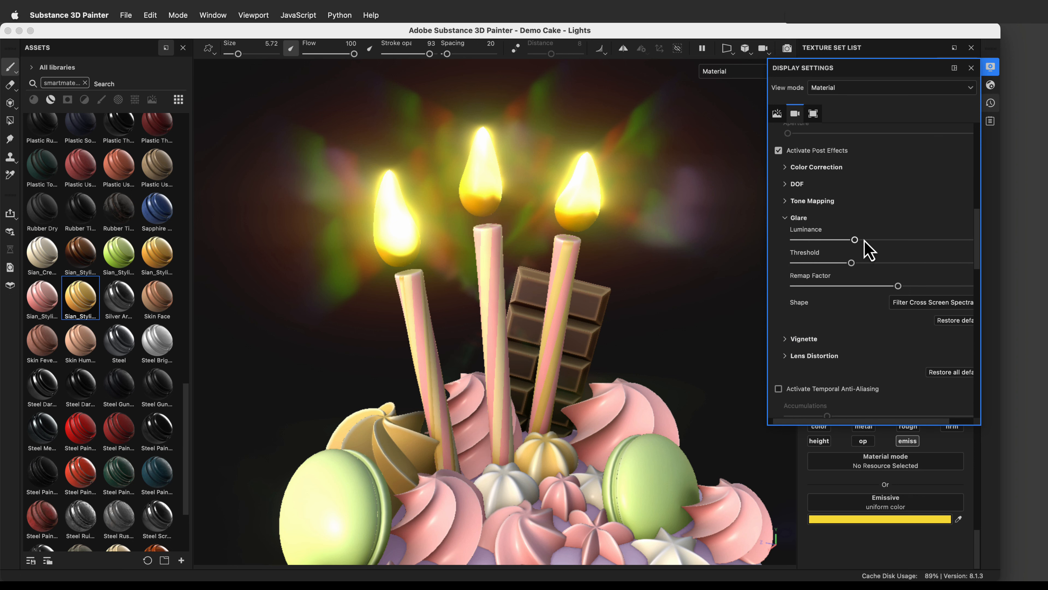
{"action": "left_click", "coordinate": [914, 304]}
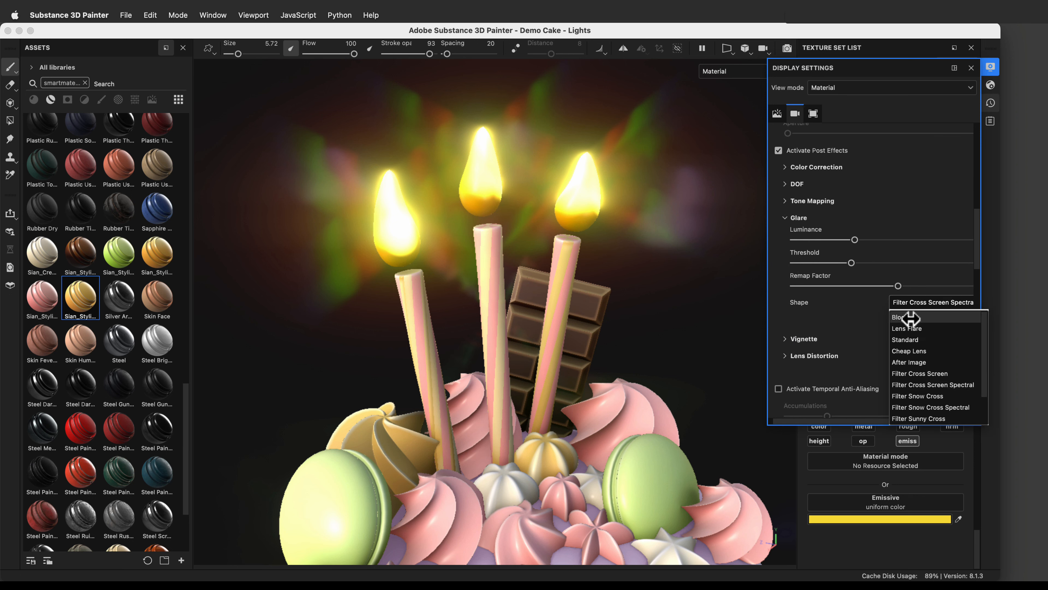
{"action": "left_click", "coordinate": [918, 317]}
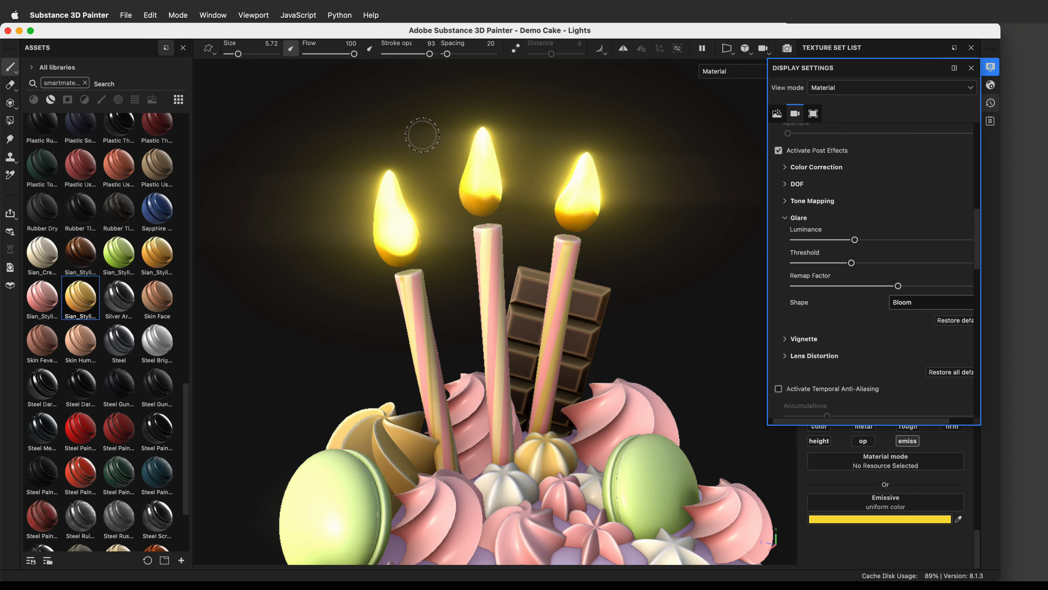
{"action": "left_click", "coordinate": [903, 305]}
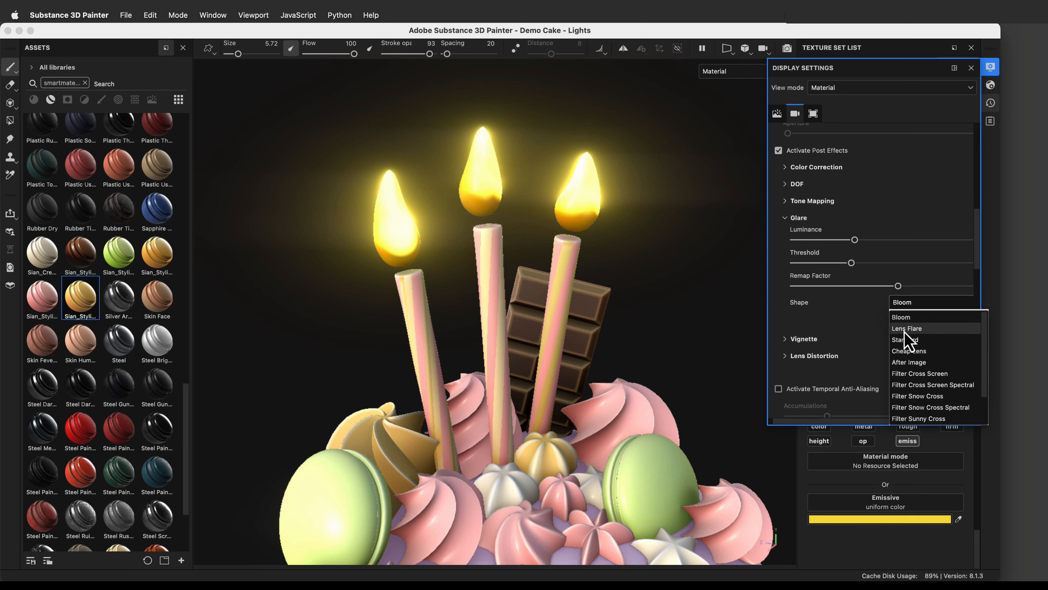
{"action": "left_click", "coordinate": [908, 331]}
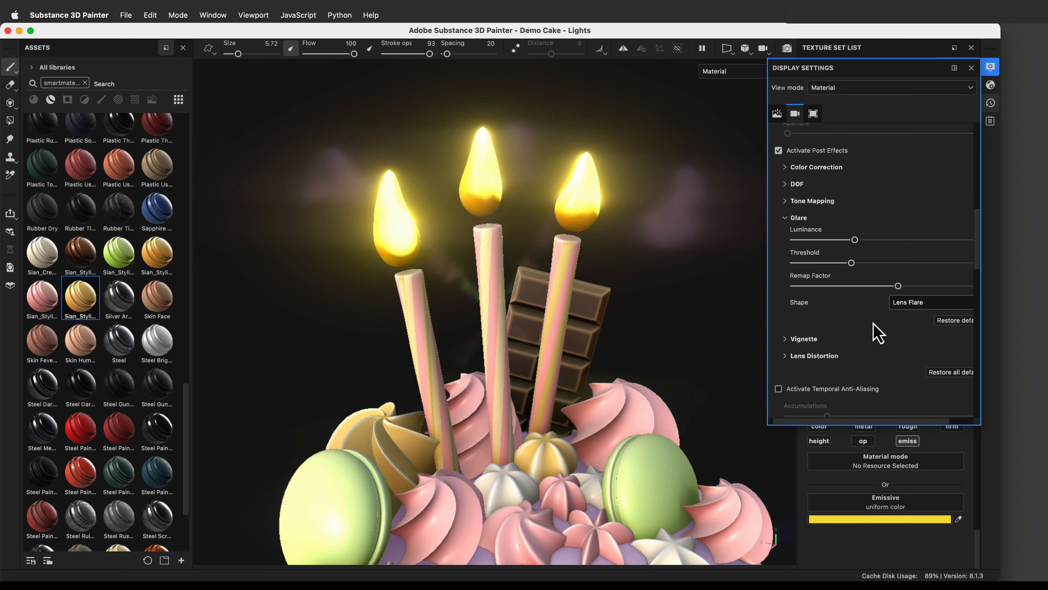
{"action": "left_click", "coordinate": [901, 306]}
{"action": "left_click", "coordinate": [899, 341]}
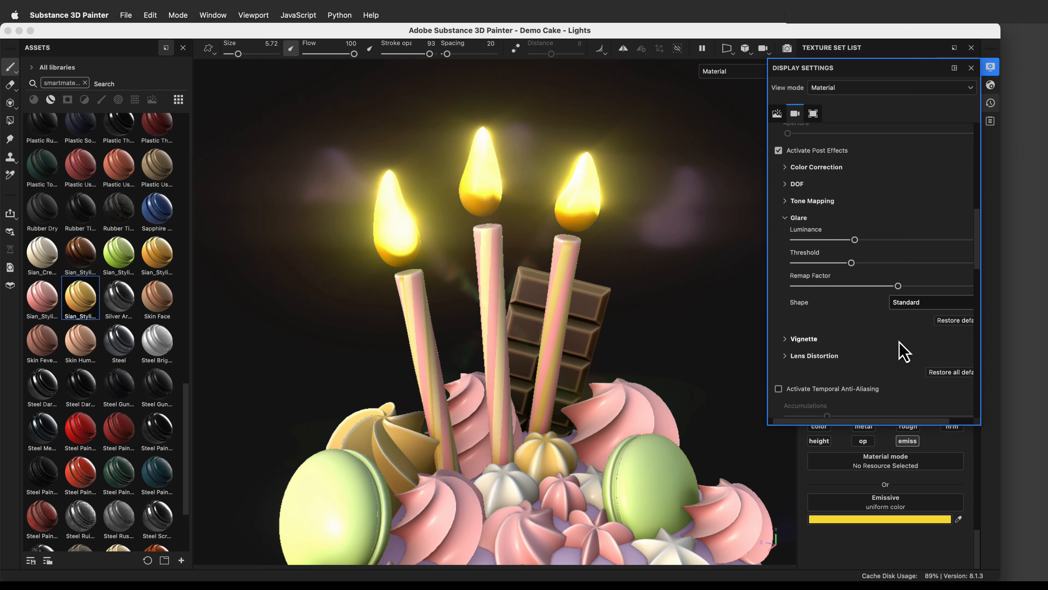
{"action": "left_click", "coordinate": [917, 308]}
{"action": "left_click", "coordinate": [915, 355]}
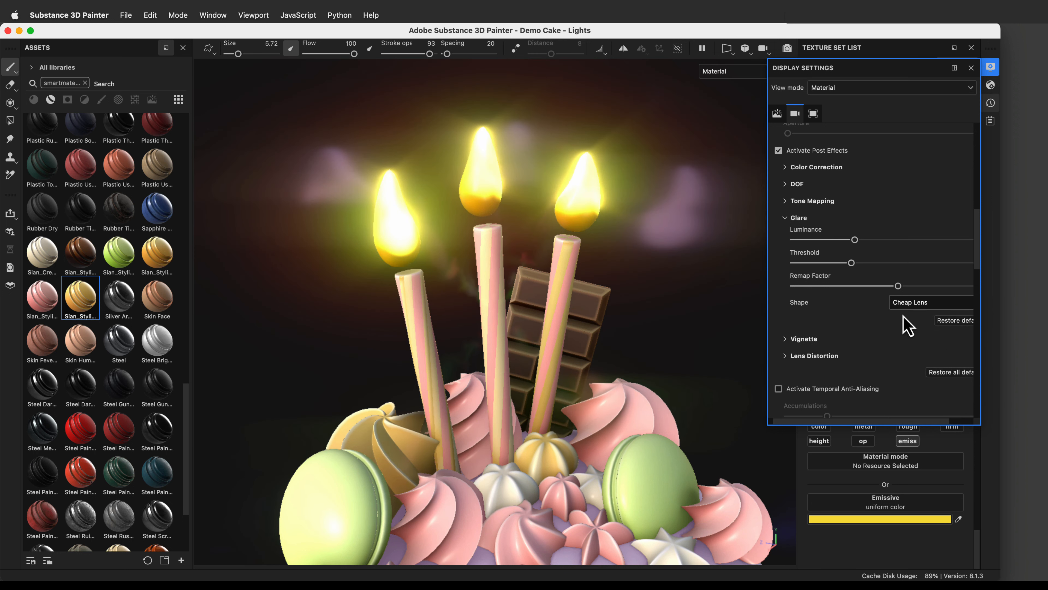
Set the Glare shape to Filter Cross Screen after comparing it with Filter Snow Cross and Filter Cross Screen Spectral.
{"action": "left_click", "coordinate": [931, 305]}
{"action": "left_click", "coordinate": [920, 374]}
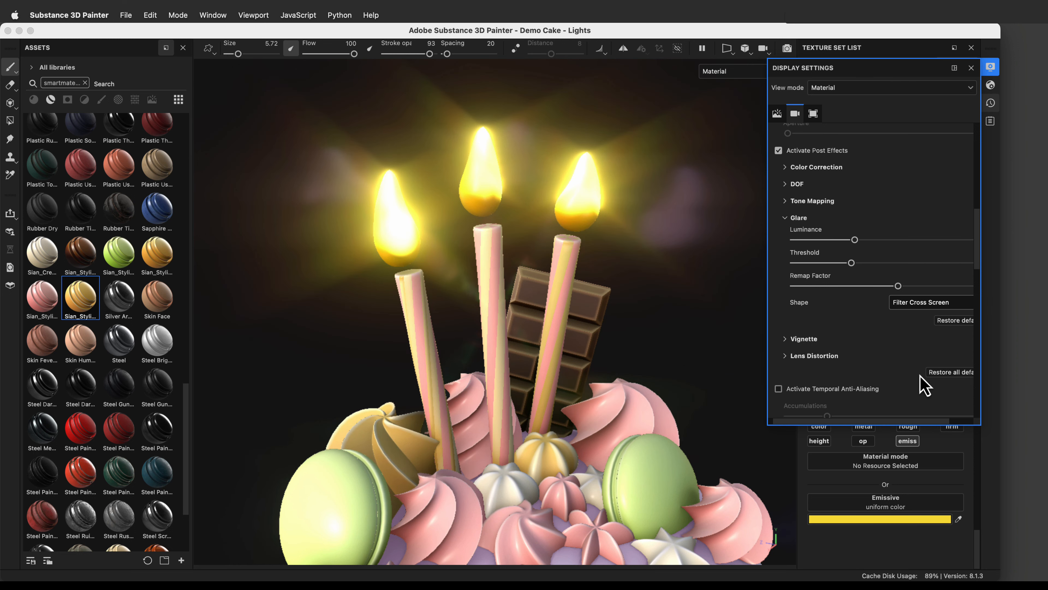
{"action": "left_click", "coordinate": [948, 306]}
{"action": "left_click", "coordinate": [938, 398]}
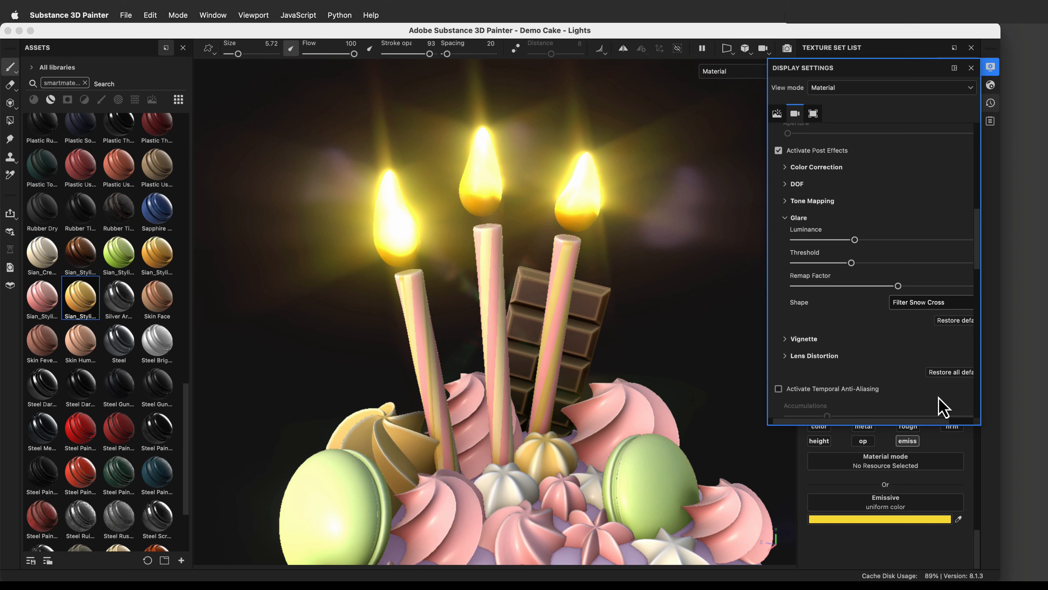
{"action": "left_click", "coordinate": [929, 308]}
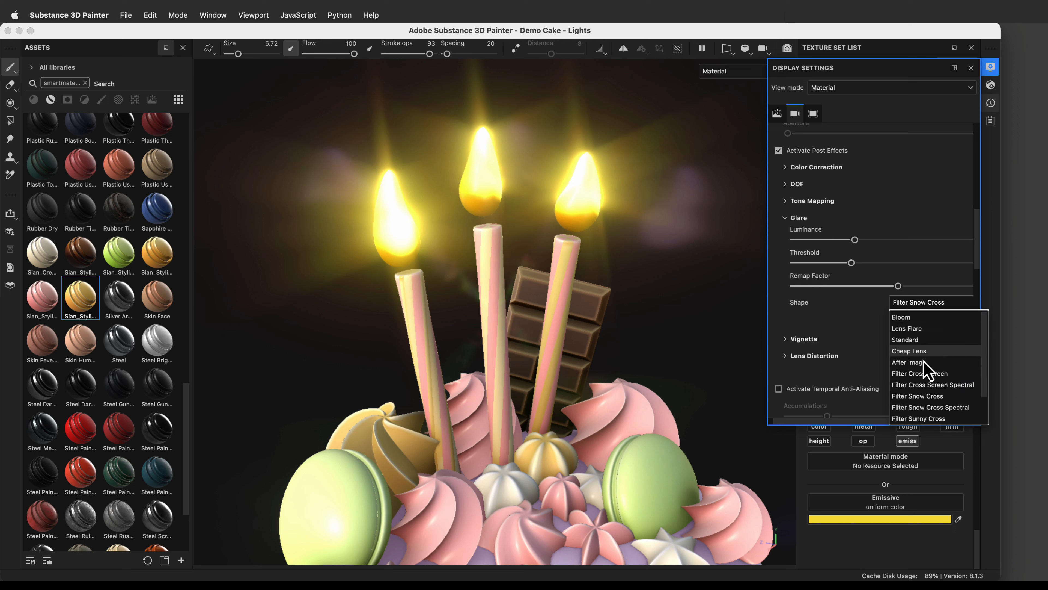
{"action": "left_click", "coordinate": [920, 383]}
{"action": "left_click", "coordinate": [931, 306]}
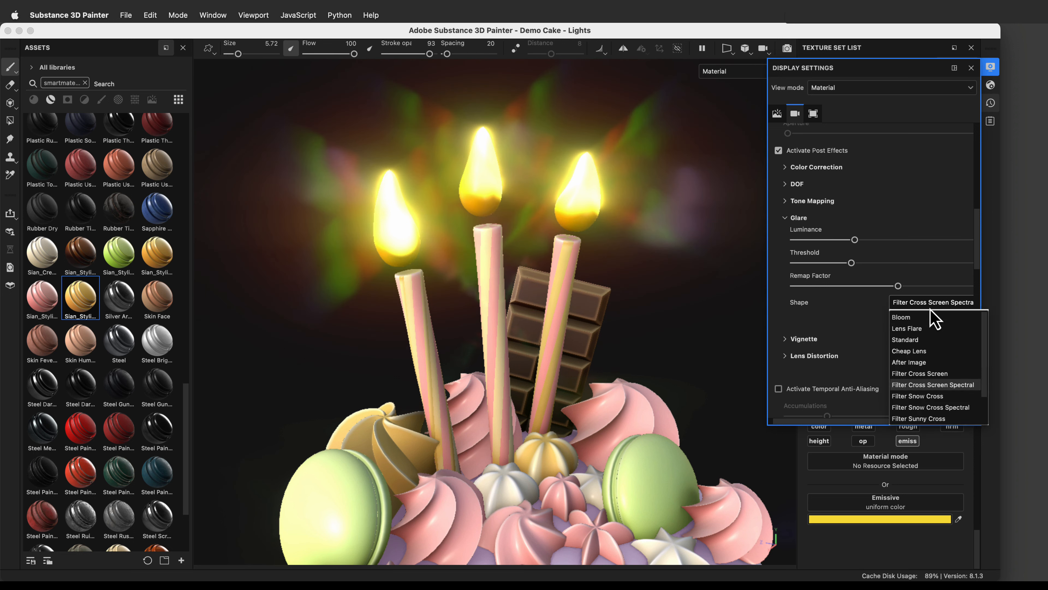
{"action": "left_click", "coordinate": [921, 374]}
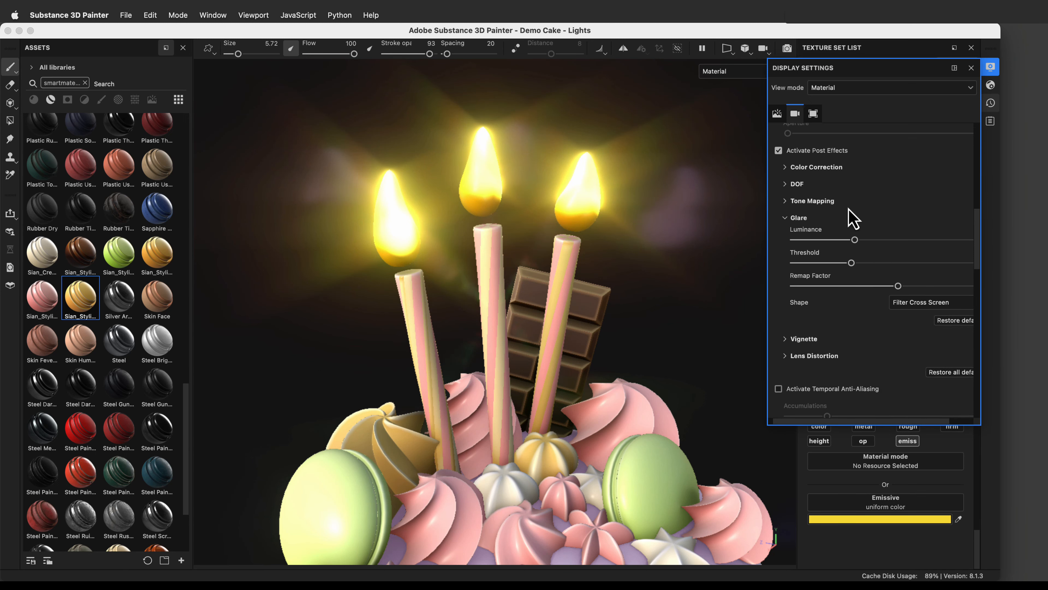
Set the Glare Luminance to 1.14 and Threshold to 1.35, after trying a Luminance of 0.9 and a Threshold of 0.7.
{"action": "mouse_move", "coordinate": [855, 239]}
{"action": "left_mouse_down"}
{"action": "mouse_move", "coordinate": [930, 239]}
{"action": "mouse_move", "coordinate": [855, 243]}
{"action": "left_mouse_up"}
{"action": "mouse_move", "coordinate": [866, 422]}
{"action": "left_mouse_down"}
{"action": "mouse_move", "coordinate": [895, 428]}
{"action": "mouse_move", "coordinate": [871, 427]}
{"action": "left_mouse_up"}
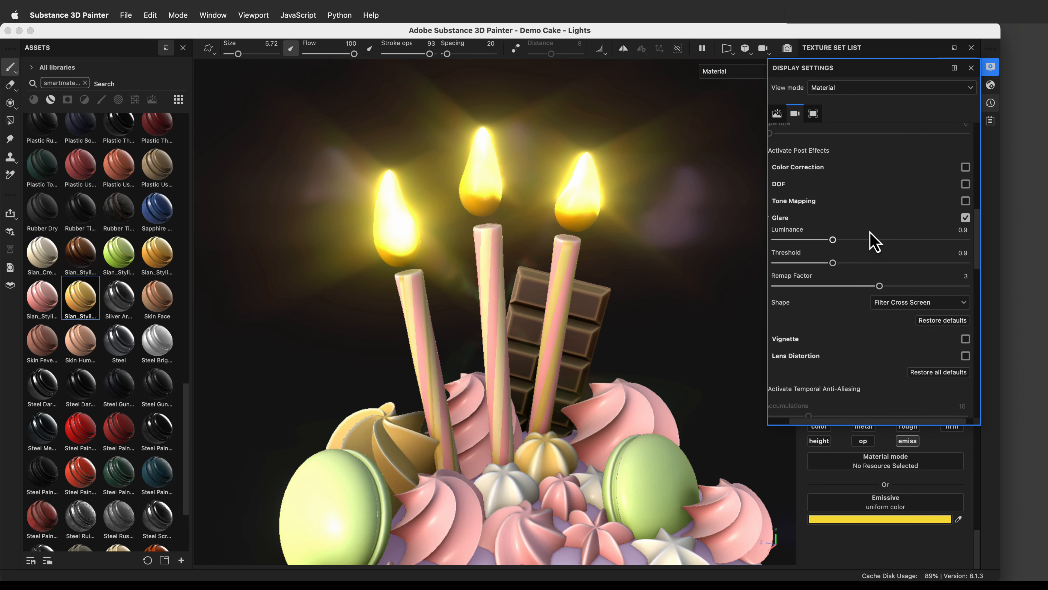
{"action": "mouse_move", "coordinate": [834, 264]}
{"action": "left_mouse_down"}
{"action": "mouse_move", "coordinate": [778, 272]}
{"action": "mouse_move", "coordinate": [827, 273]}
{"action": "left_mouse_up"}
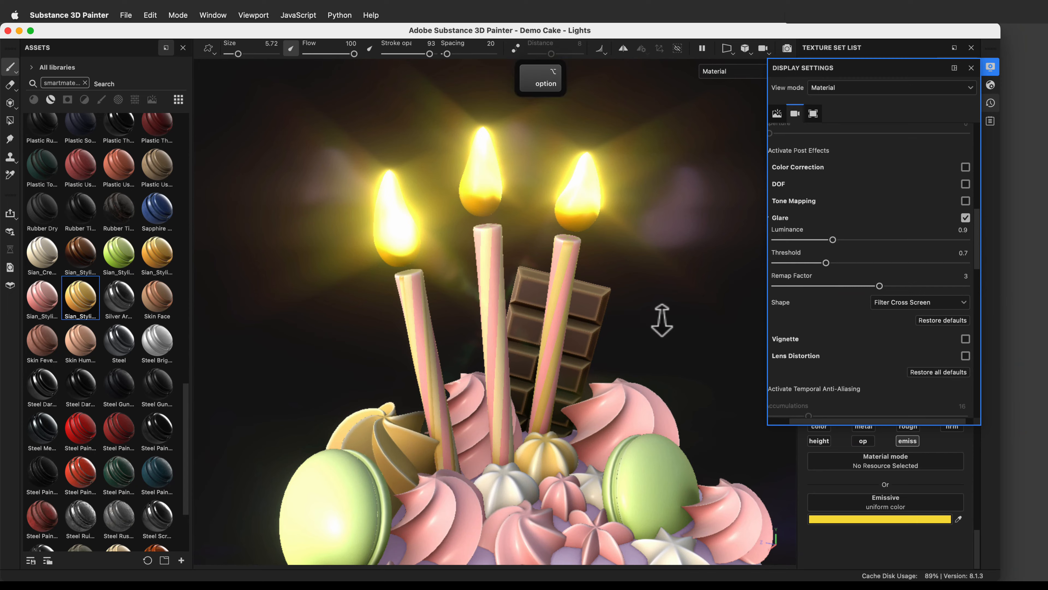
{"action": "right_click_drag", "start_coordinate": [660, 320], "coordinate": [495, 39], "text": "alt"}
{"action": "middle_click_drag", "start_coordinate": [604, 280], "coordinate": [650, 190], "text": "alt"}
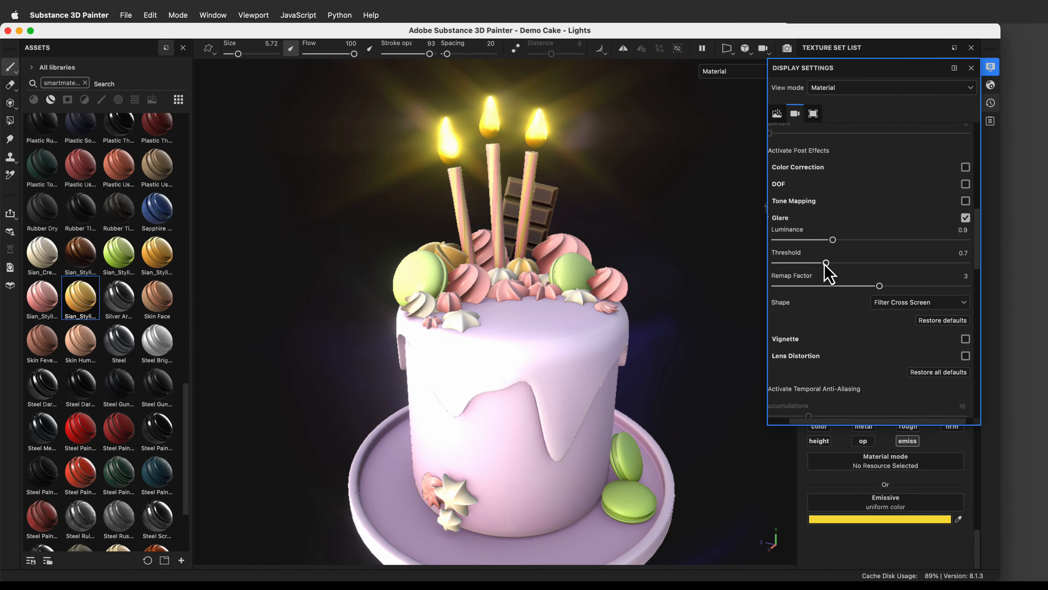
{"action": "mouse_move", "coordinate": [826, 264]}
{"action": "left_mouse_down"}
{"action": "mouse_move", "coordinate": [794, 266]}
{"action": "mouse_move", "coordinate": [838, 267]}
{"action": "left_mouse_up"}
{"action": "left_click_drag", "start_coordinate": [845, 265], "coordinate": [841, 240]}
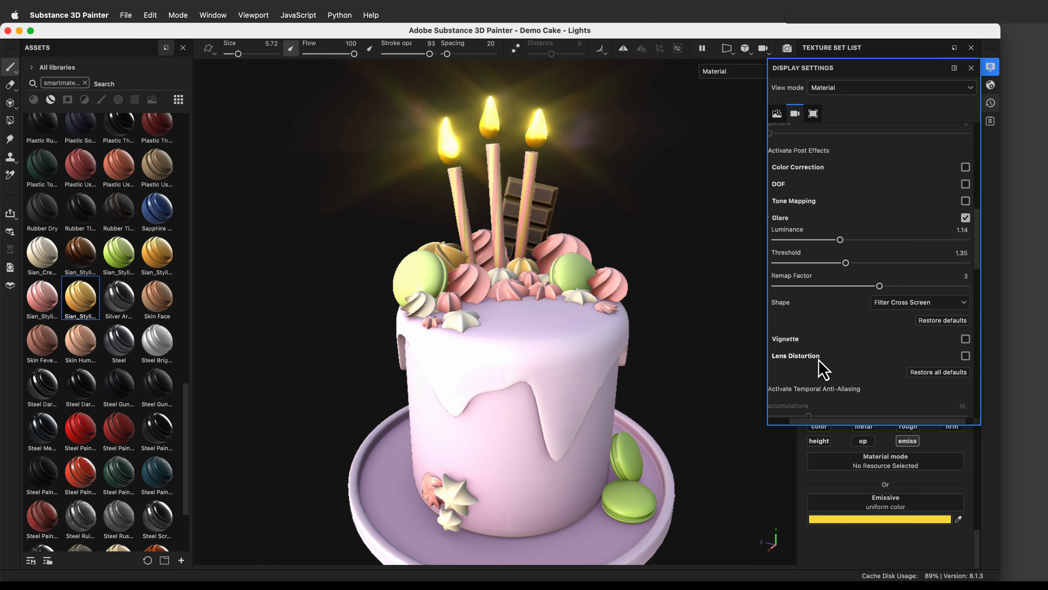
Review the camera and environment display settings and the main shader's Emissive Intensity, and close the shader settings.
{"action": "scroll", "coordinate": [824, 307], "scroll_direction": "down", "scroll_amount": 3}
{"action": "scroll", "coordinate": [828, 309], "scroll_direction": "up", "scroll_amount": 7}
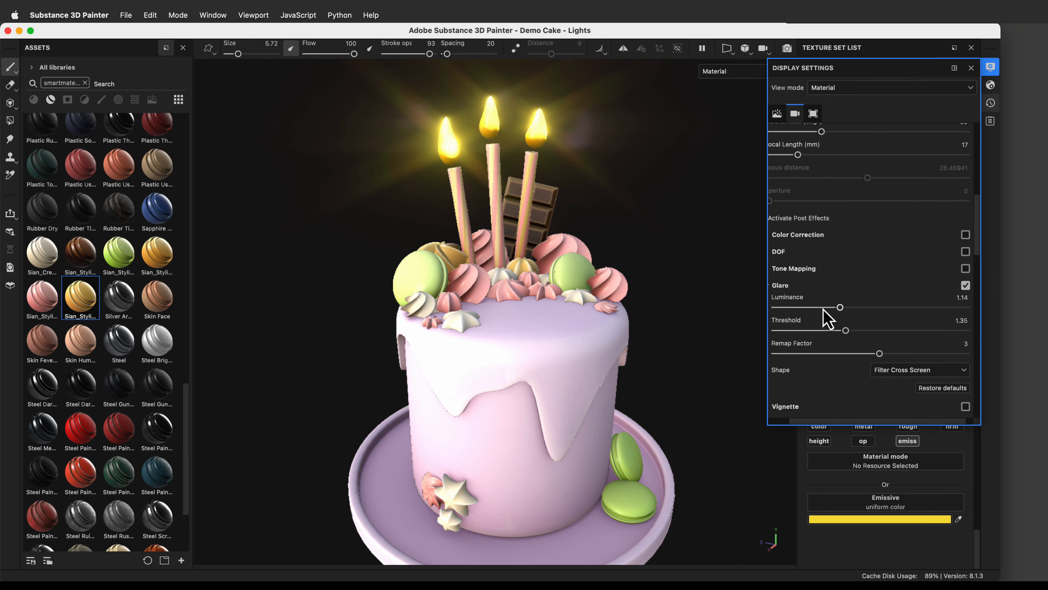
{"action": "left_click_drag", "start_coordinate": [873, 422], "coordinate": [836, 424]}
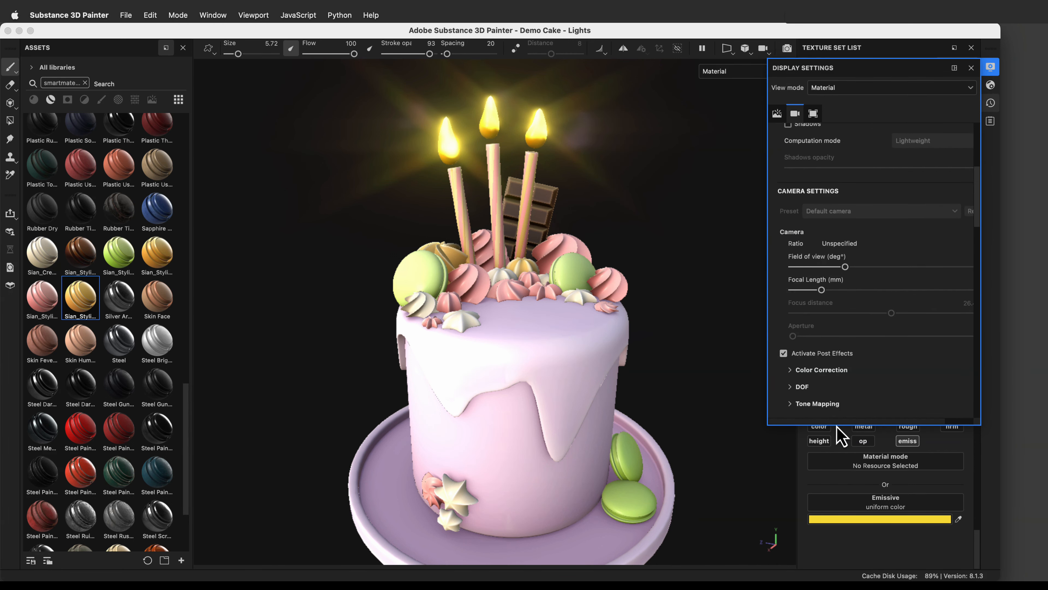
{"action": "scroll", "coordinate": [852, 295], "scroll_direction": "up", "scroll_amount": 6}
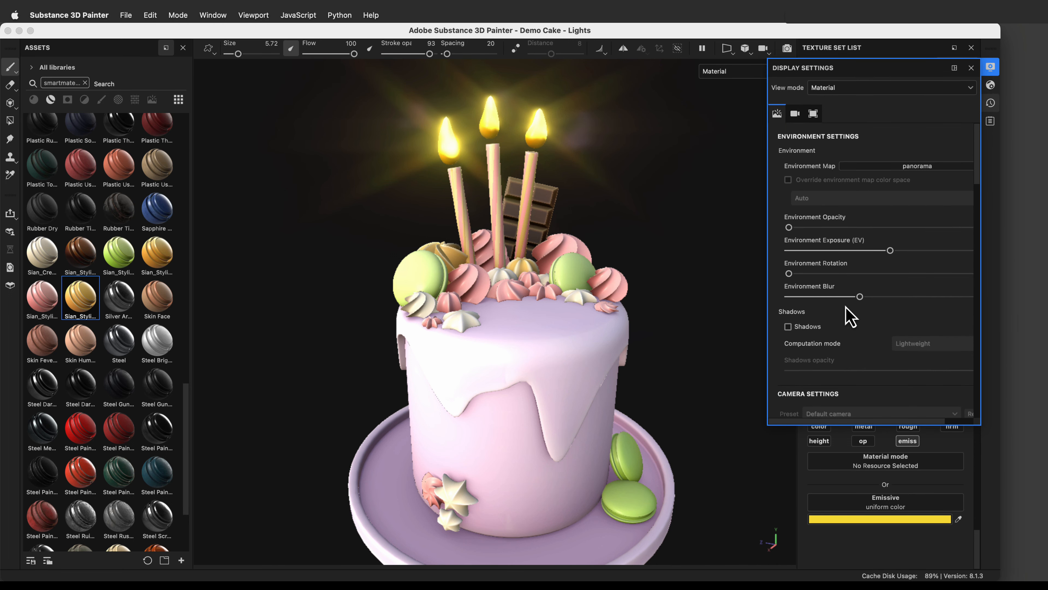
{"action": "left_click", "coordinate": [991, 90]}
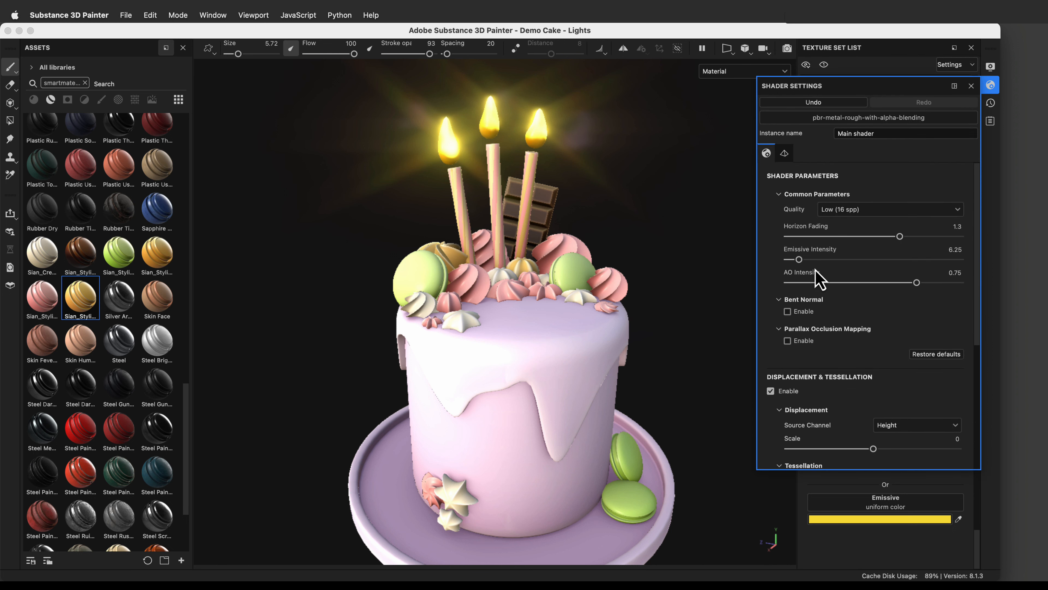
{"action": "left_click_drag", "start_coordinate": [799, 259], "coordinate": [799, 259]}
{"action": "left_click", "coordinate": [993, 86]}
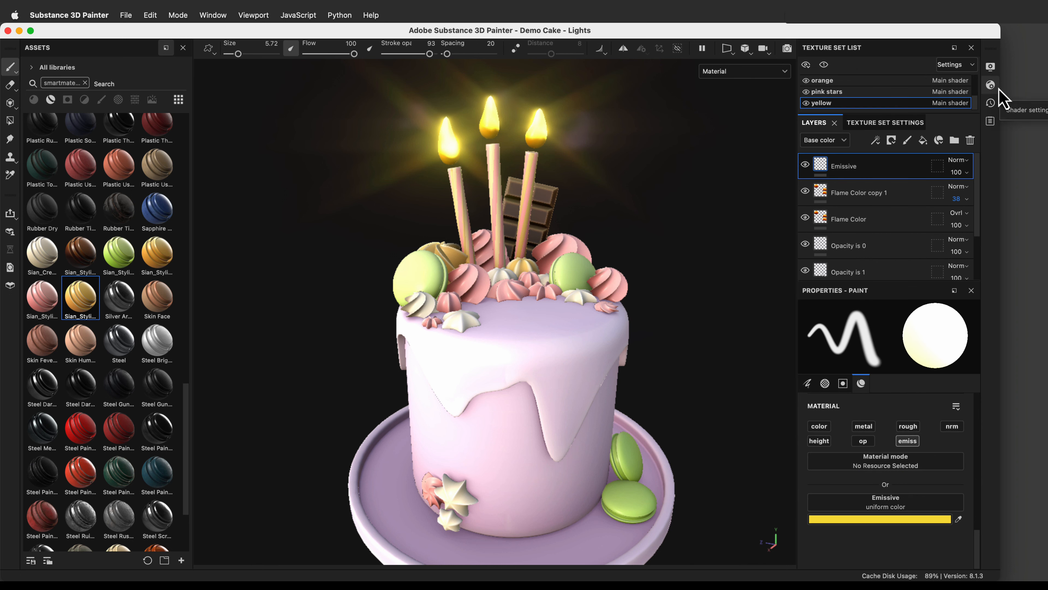